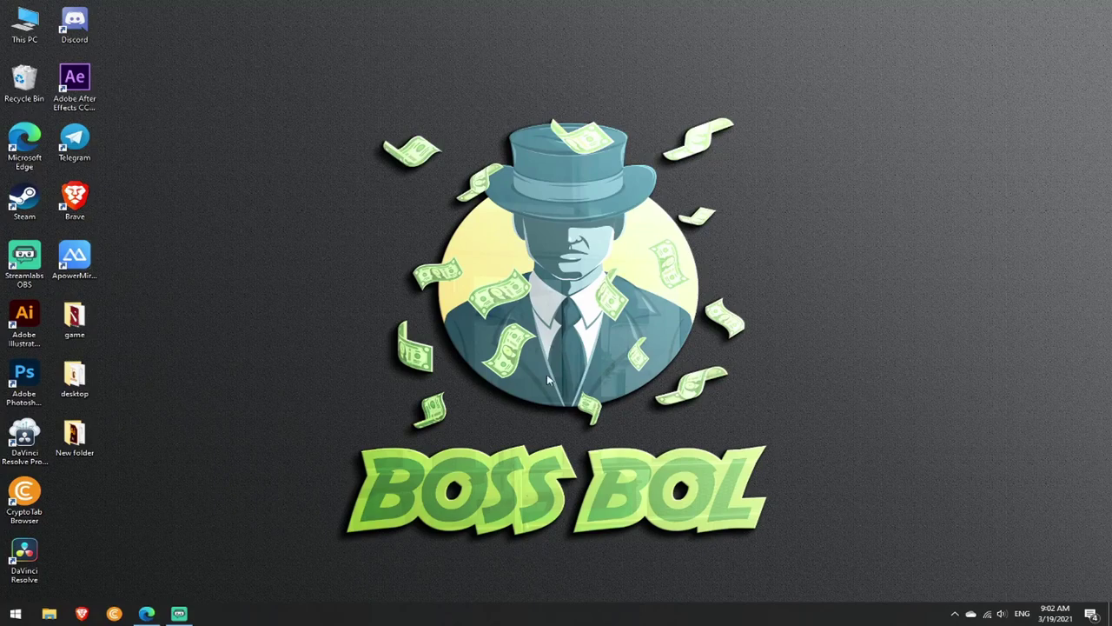
Bring the Microsoft Edge window with the ClickBank homepage to the front.
{"action": "left_click", "coordinate": [148, 614]}
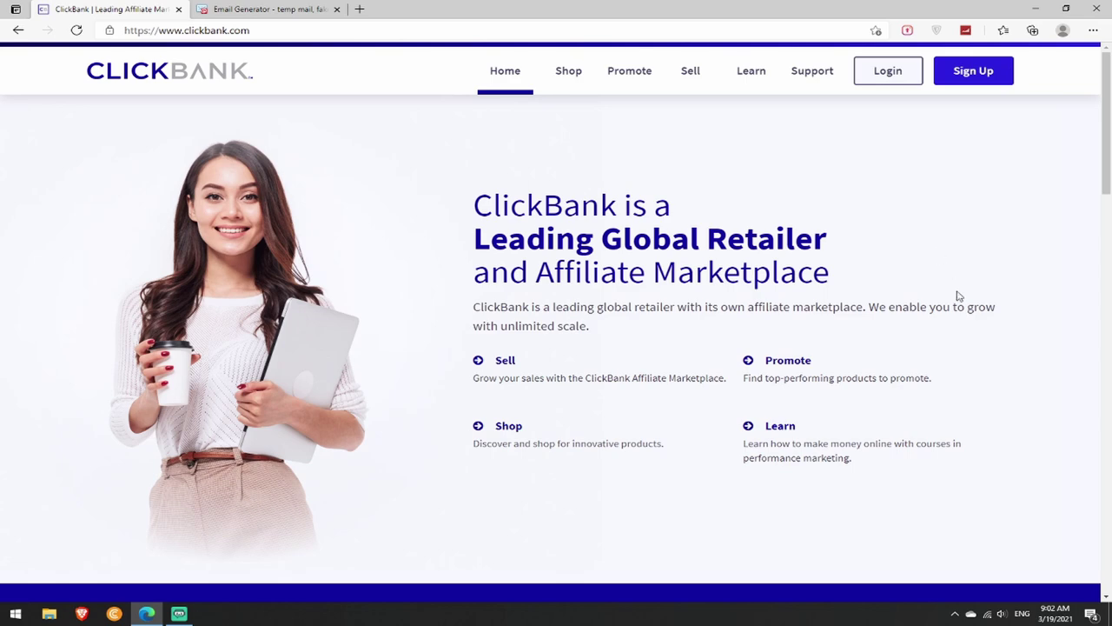
{"action": "scroll", "coordinate": [956, 295], "scroll_direction": "down", "scroll_amount": 2}
{"action": "scroll", "coordinate": [969, 312], "scroll_direction": "down", "scroll_amount": 3}
{"action": "scroll", "coordinate": [971, 311], "scroll_direction": "down", "scroll_amount": 4}
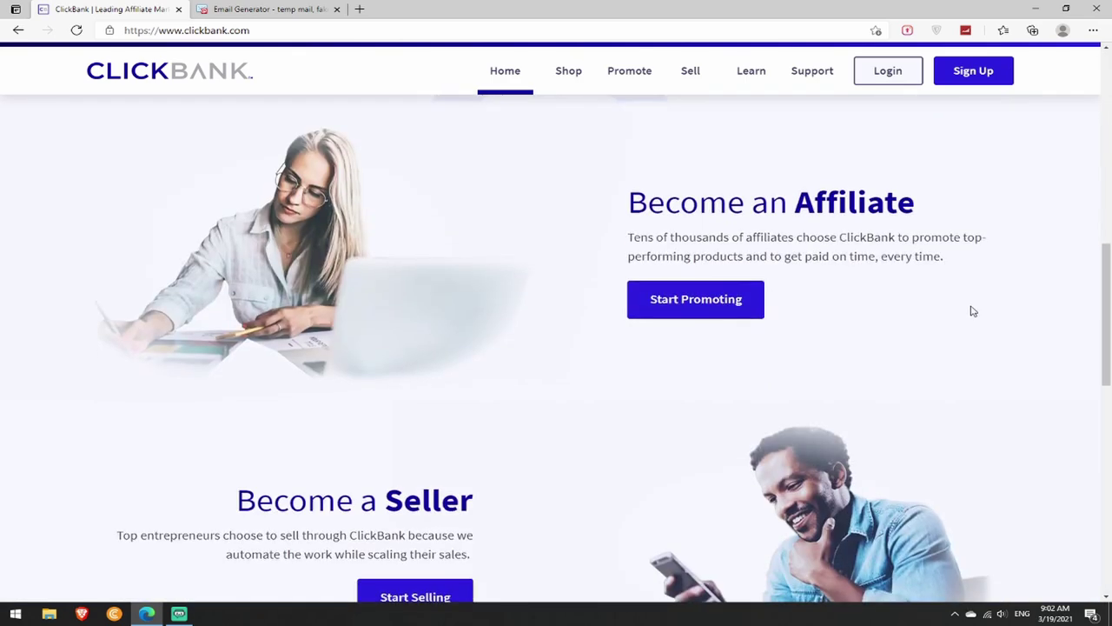
{"action": "scroll", "coordinate": [970, 310], "scroll_direction": "up", "scroll_amount": 3}
{"action": "scroll", "coordinate": [973, 309], "scroll_direction": "down", "scroll_amount": 1}
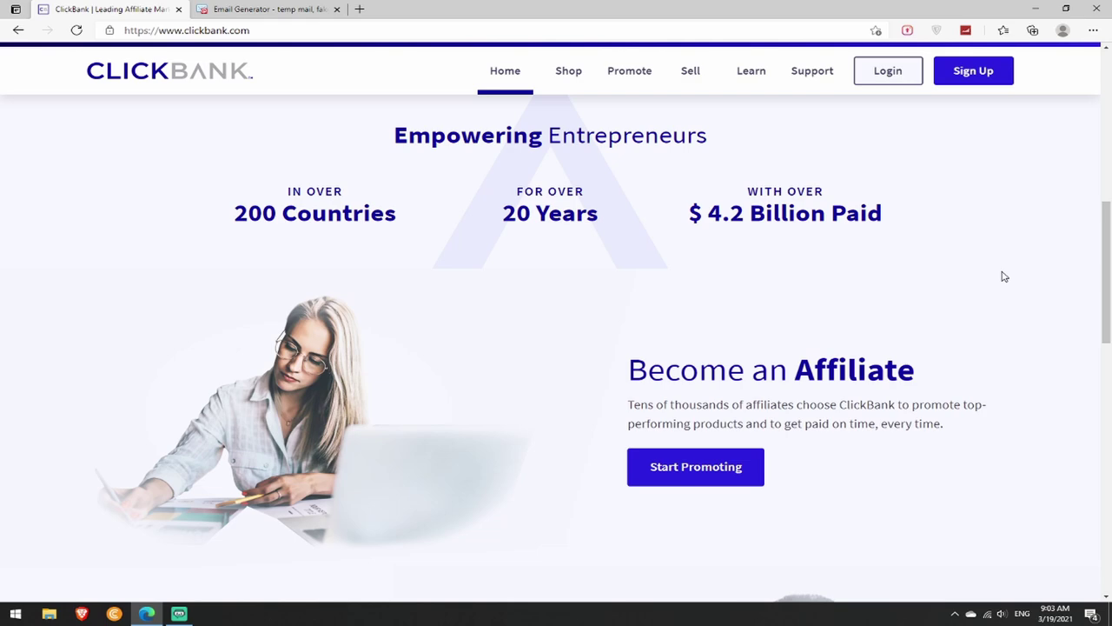
{"action": "scroll", "coordinate": [1003, 277], "scroll_direction": "down", "scroll_amount": 6}
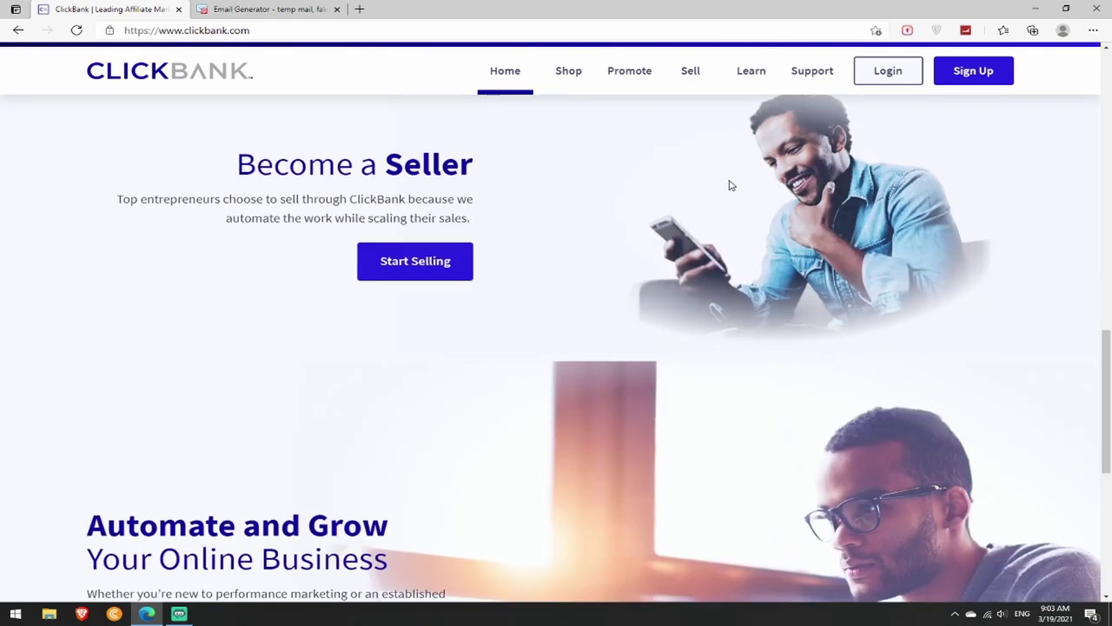
{"action": "scroll", "coordinate": [812, 273], "scroll_direction": "up", "scroll_amount": 1}
{"action": "scroll", "coordinate": [841, 313], "scroll_direction": "down", "scroll_amount": 5}
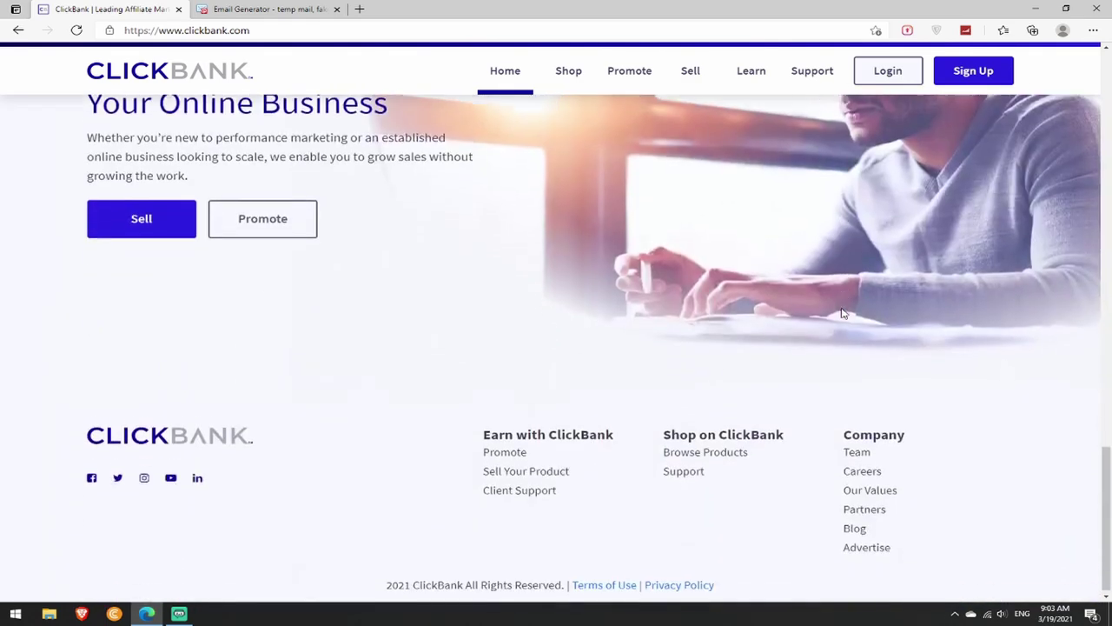
{"action": "scroll", "coordinate": [844, 325], "scroll_direction": "up", "scroll_amount": 15}
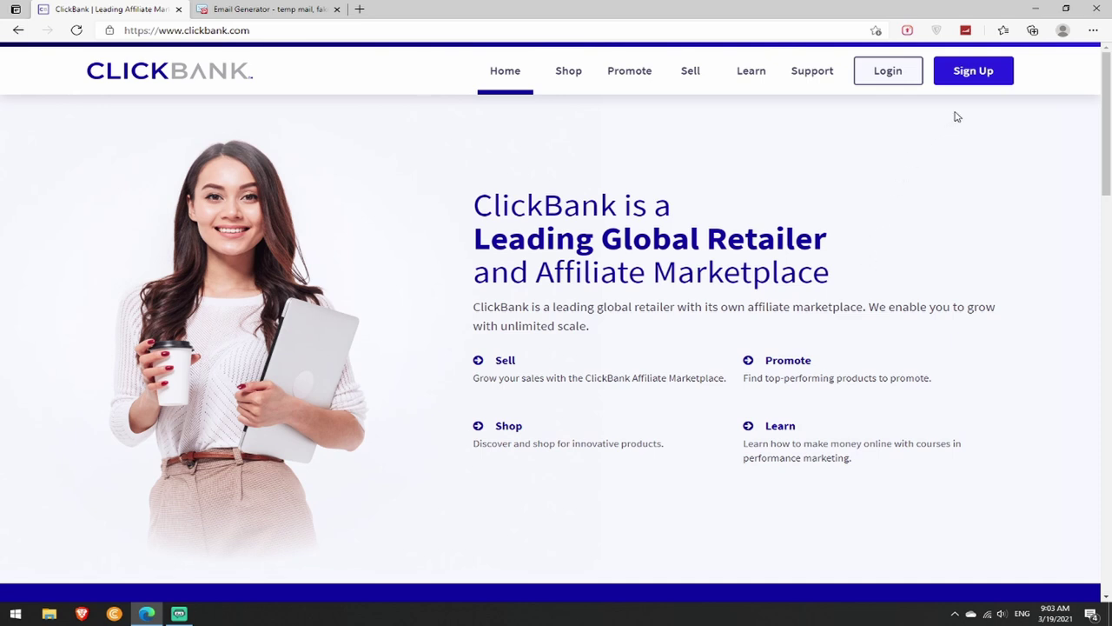
Open the ClickBank sign-up form and choose Mongolia as the country.
{"action": "left_click", "coordinate": [977, 77]}
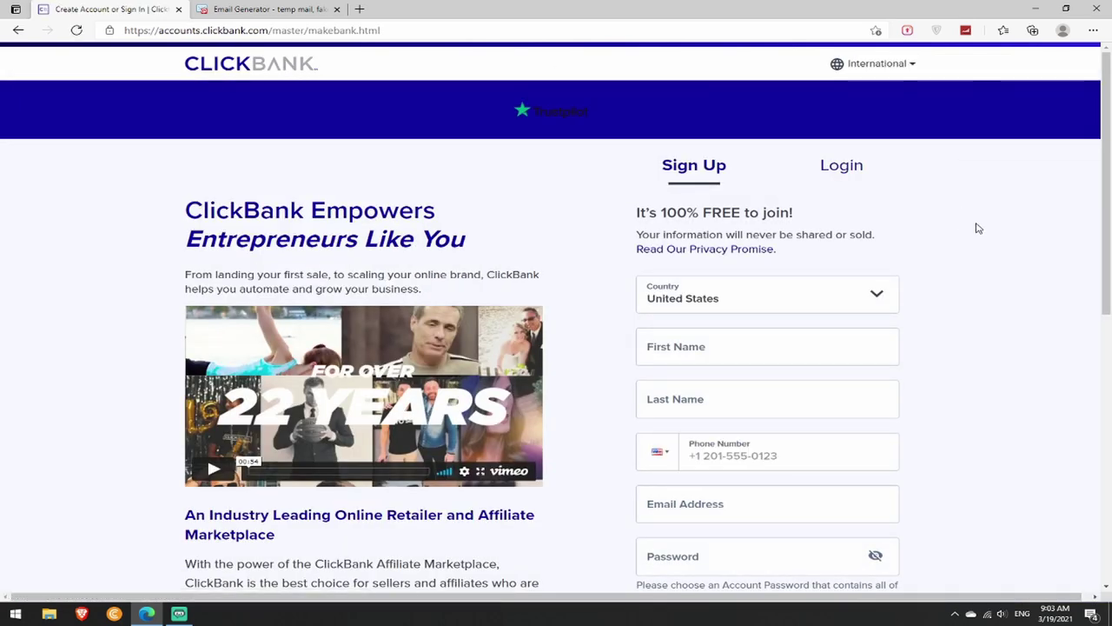
{"action": "scroll", "coordinate": [976, 226], "scroll_direction": "down", "scroll_amount": 5}
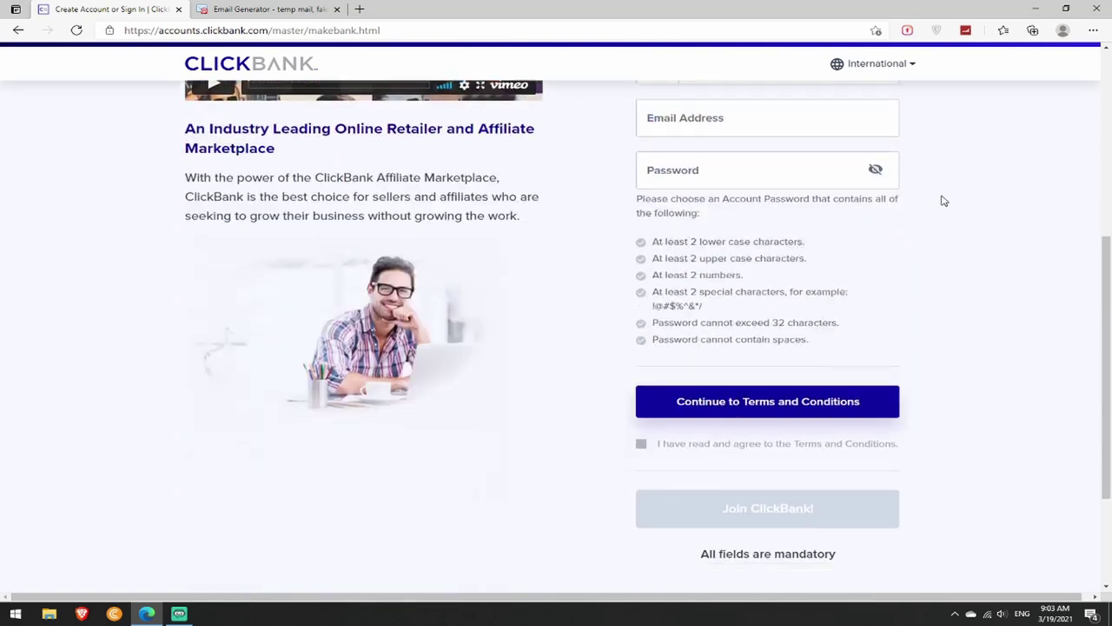
{"action": "scroll", "coordinate": [956, 487], "scroll_direction": "up", "scroll_amount": 5}
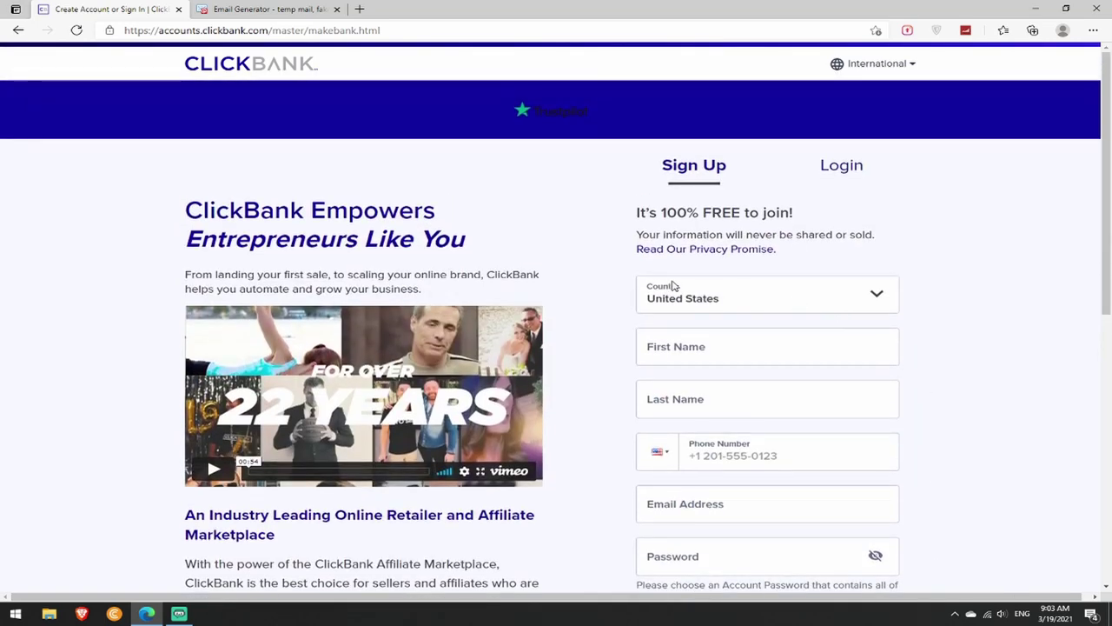
{"action": "left_click", "coordinate": [870, 301]}
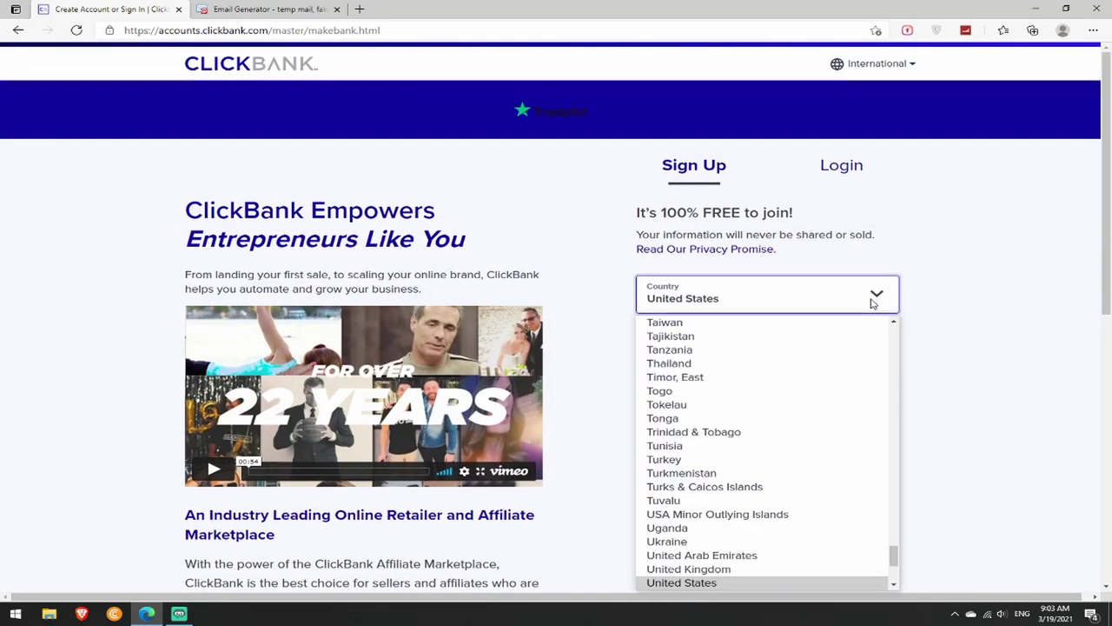
{"action": "type", "text": "mong"}
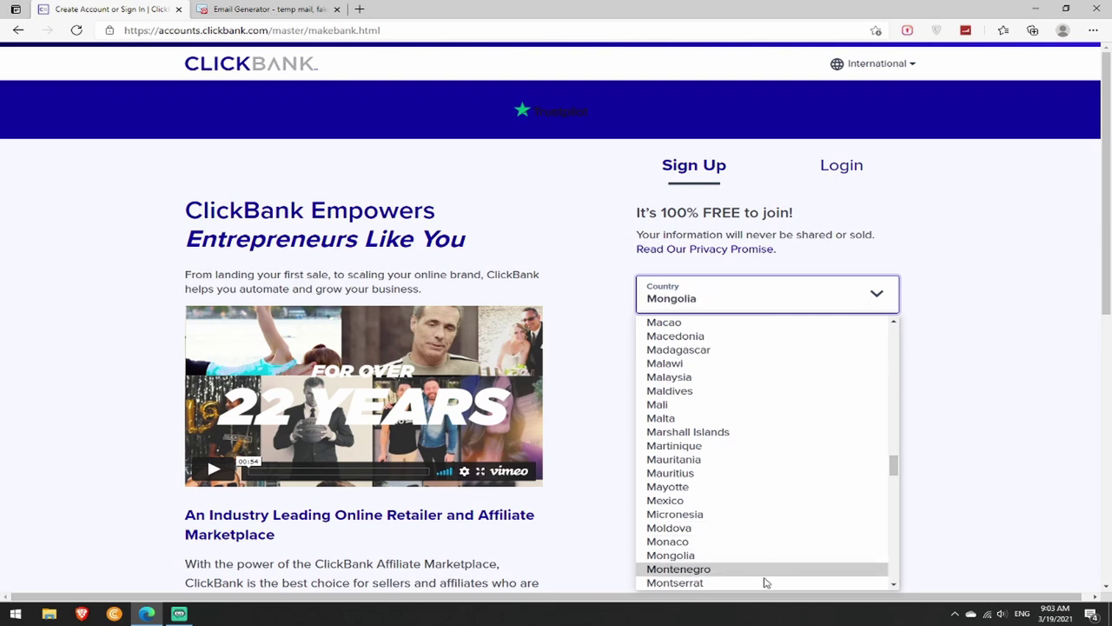
{"action": "left_click", "coordinate": [744, 560]}
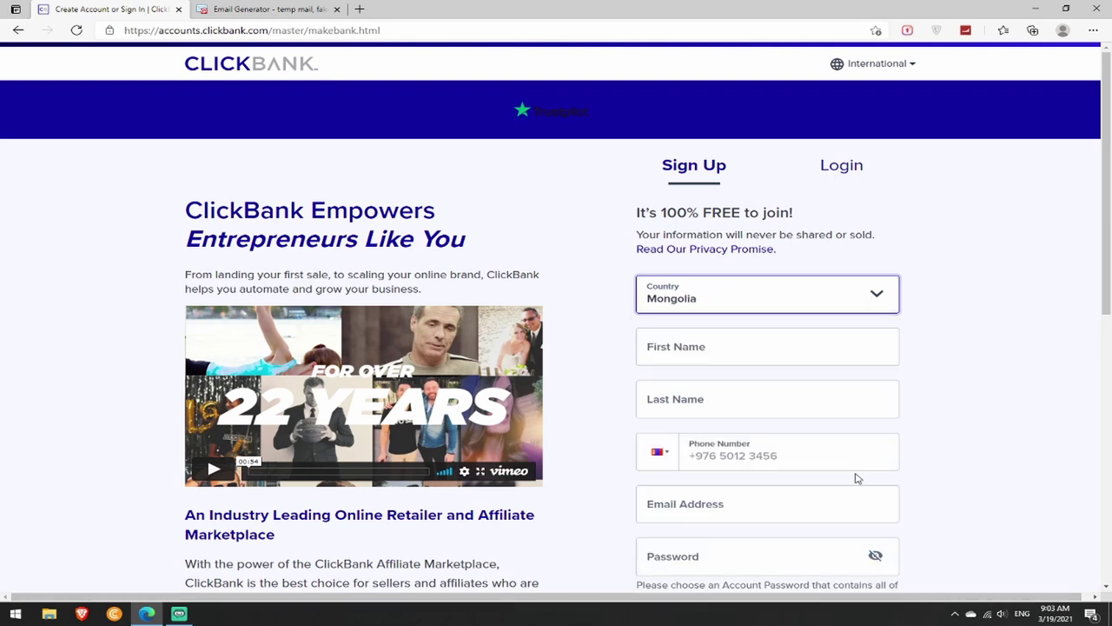
Enter the account holder's first and last name.
{"action": "left_click", "coordinate": [739, 350]}
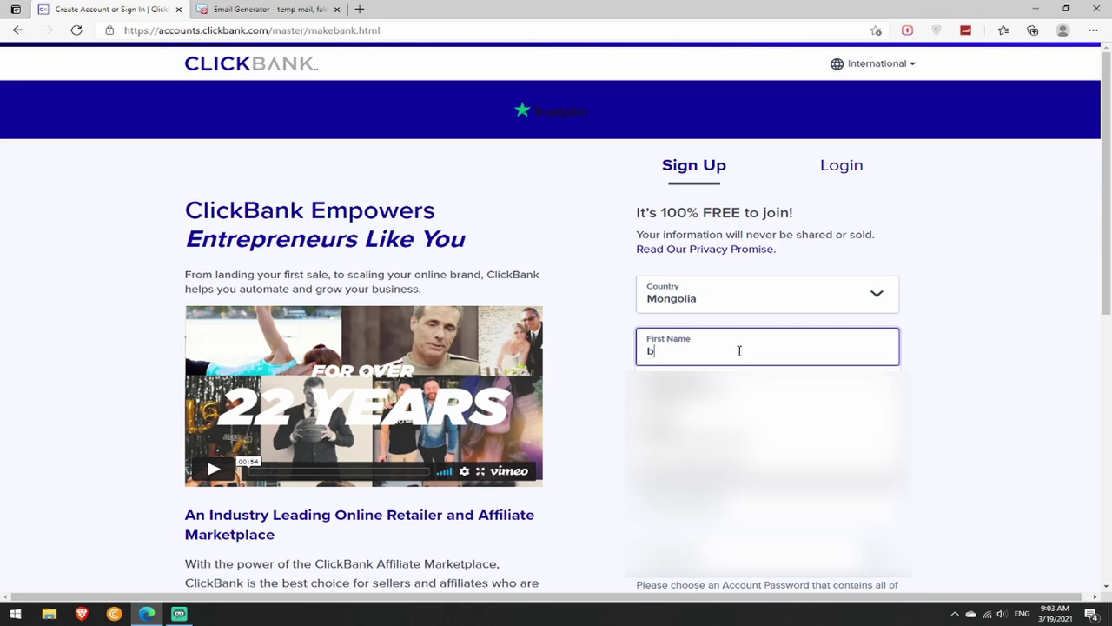
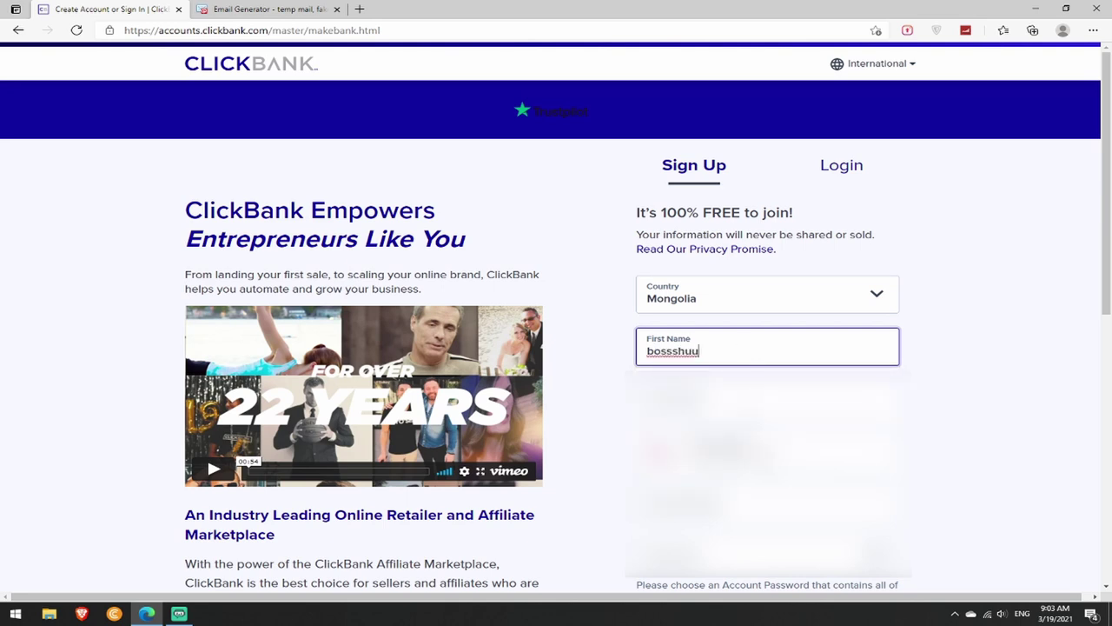
{"action": "key", "text": "Tab"}
{"action": "left_click", "coordinate": [759, 402]}
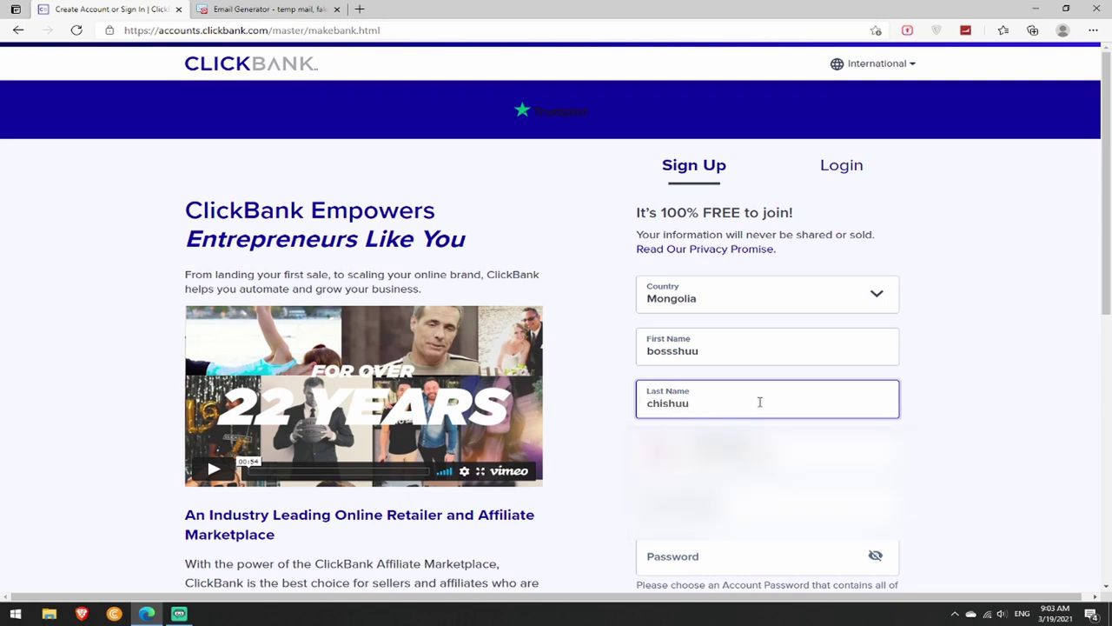
Set the phone country code to Mongolia +976 and enter the phone number.
{"action": "key", "text": "Tab"}
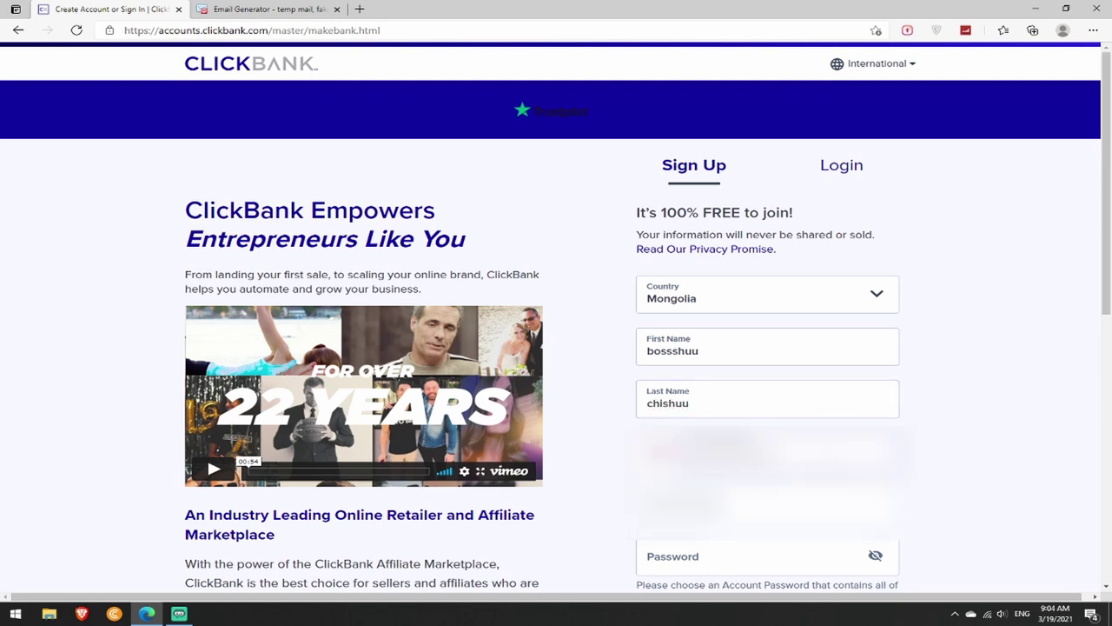
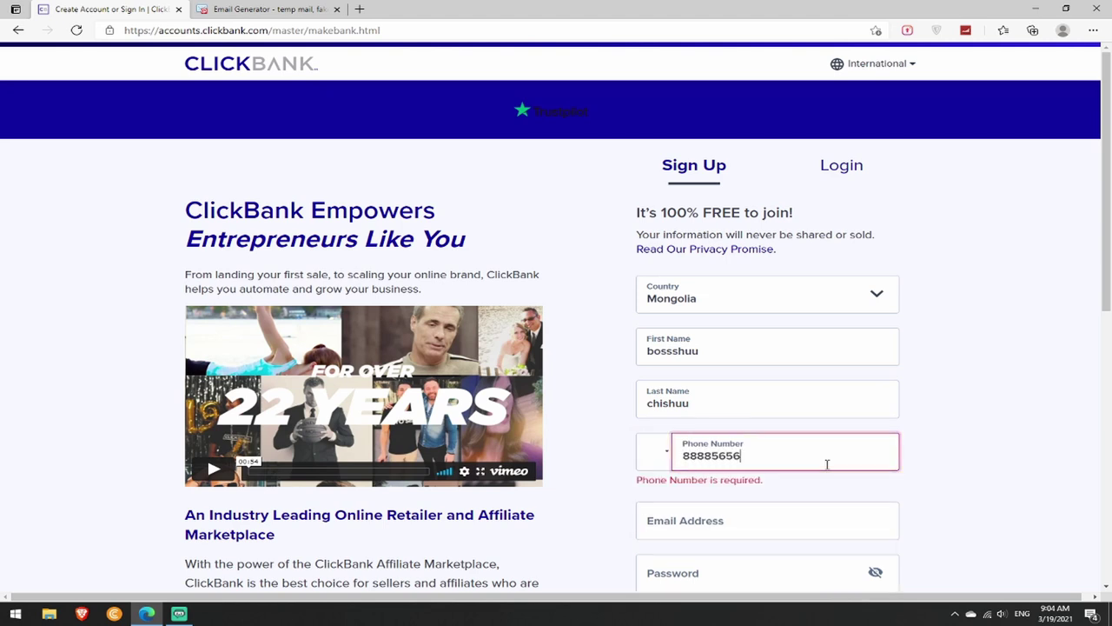
{"action": "left_click", "coordinate": [655, 454]}
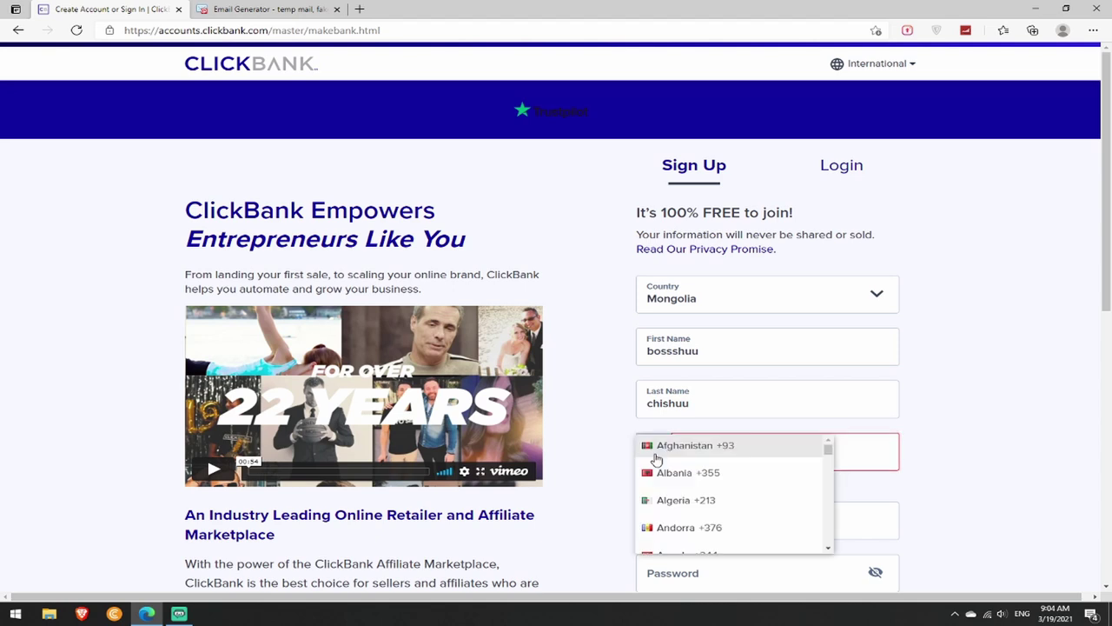
{"action": "type", "text": "mon"}
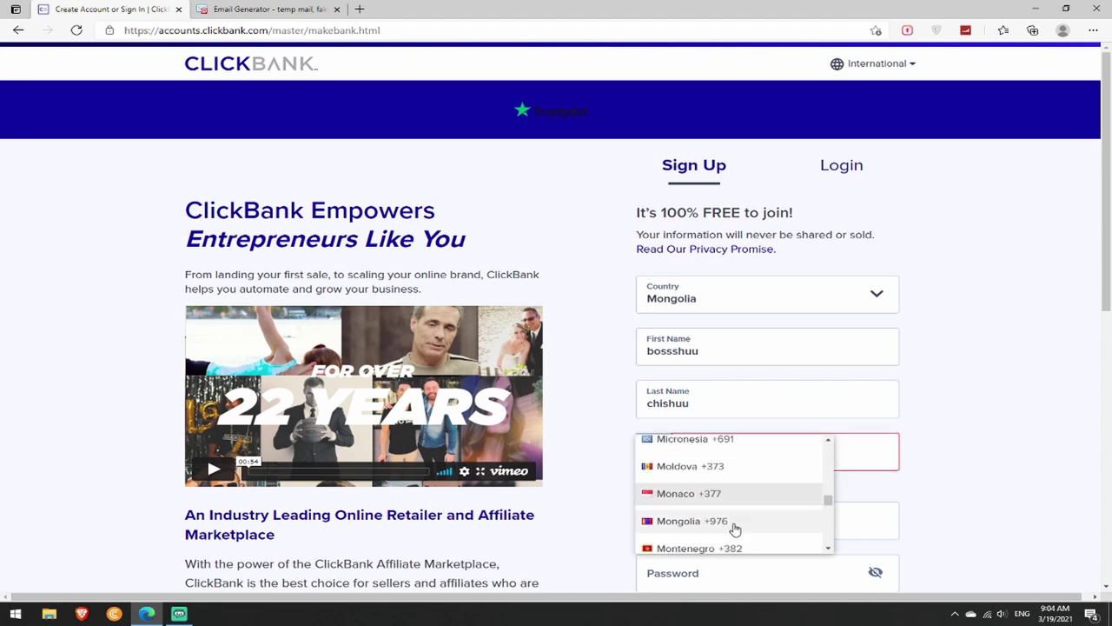
{"action": "left_click", "coordinate": [736, 521]}
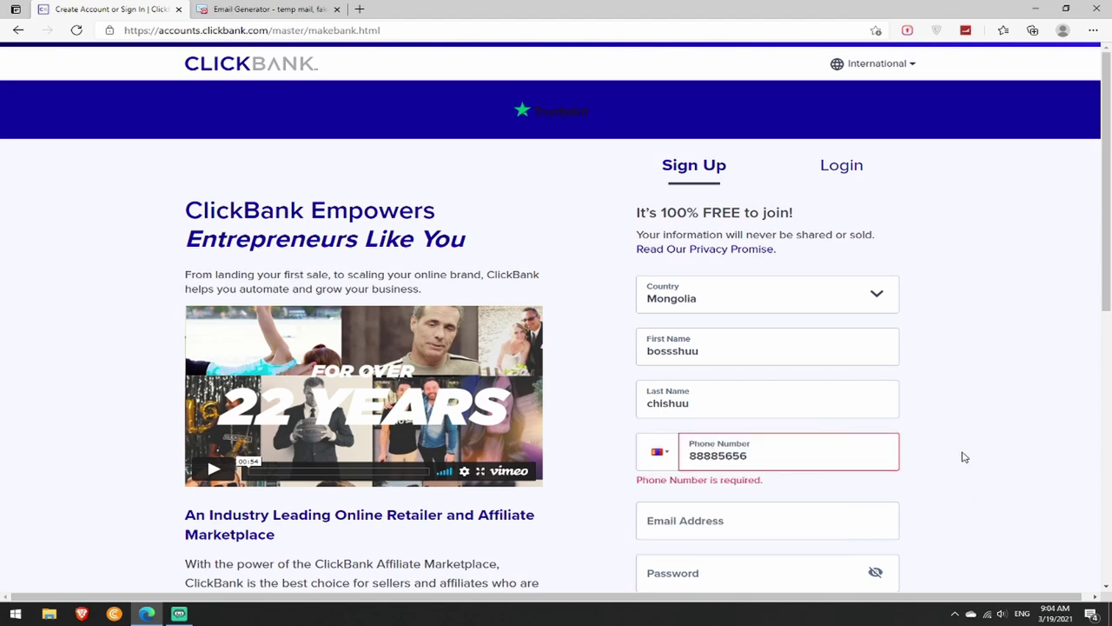
{"action": "scroll", "coordinate": [968, 457], "scroll_direction": "down", "scroll_amount": 1}
{"action": "left_click", "coordinate": [781, 373]}
{"action": "key", "text": "BackSpace"}
{"action": "key", "text": "BackSpace"}
{"action": "key", "text": "BackSpace"}
{"action": "key", "text": "BackSpace"}
{"action": "key", "text": "BackSpace"}
{"action": "key", "text": "BackSpace"}
{"action": "key", "text": "BackSpace"}
{"action": "key", "text": "BackSpace"}
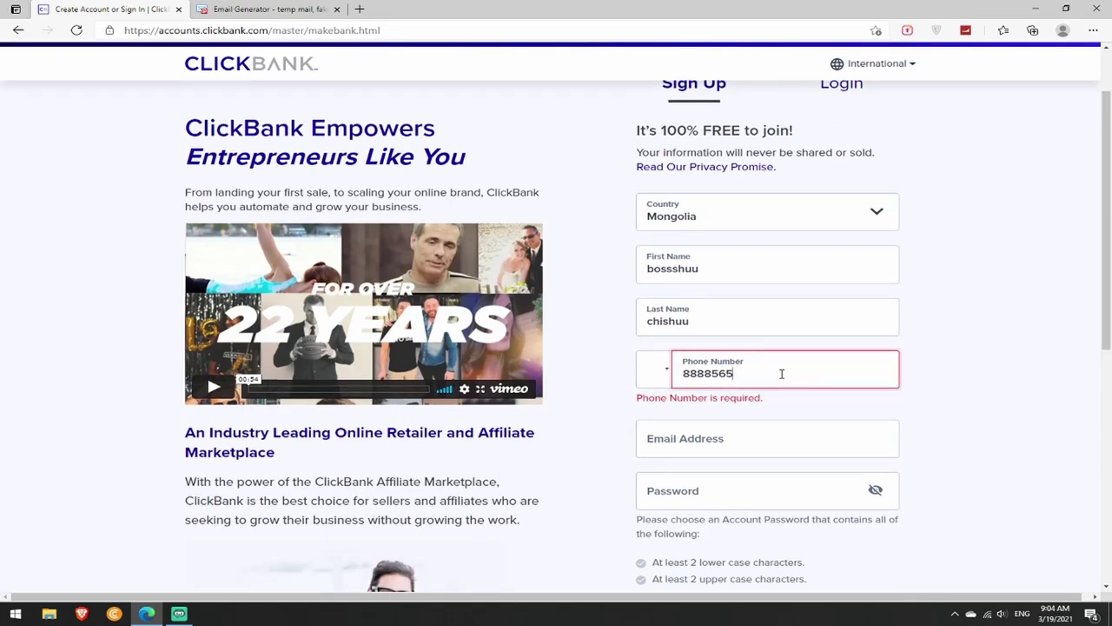
{"action": "type", "text": "+"}
{"action": "key", "text": "BackSpace"}
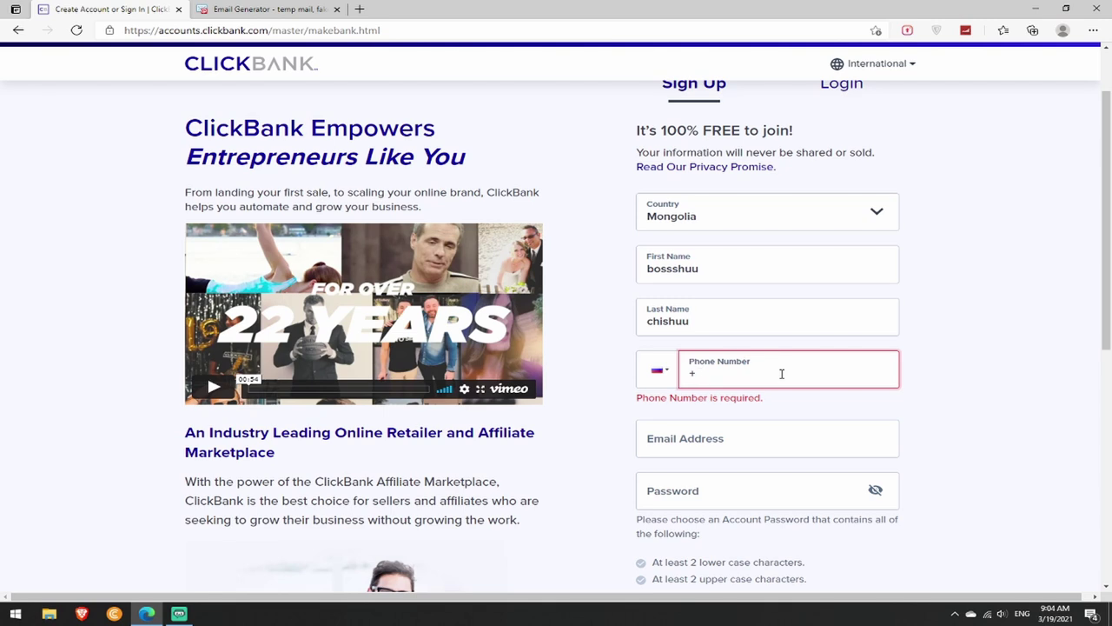
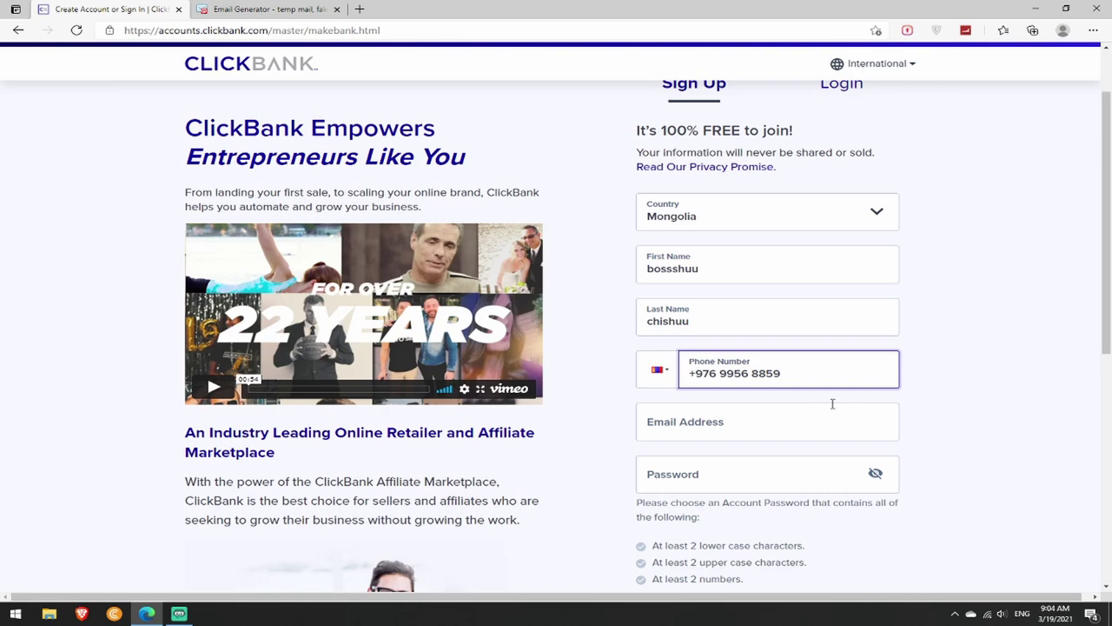
Copy the temporary e-mail from the generator and paste it into Email Address.
{"action": "left_click", "coordinate": [209, 6]}
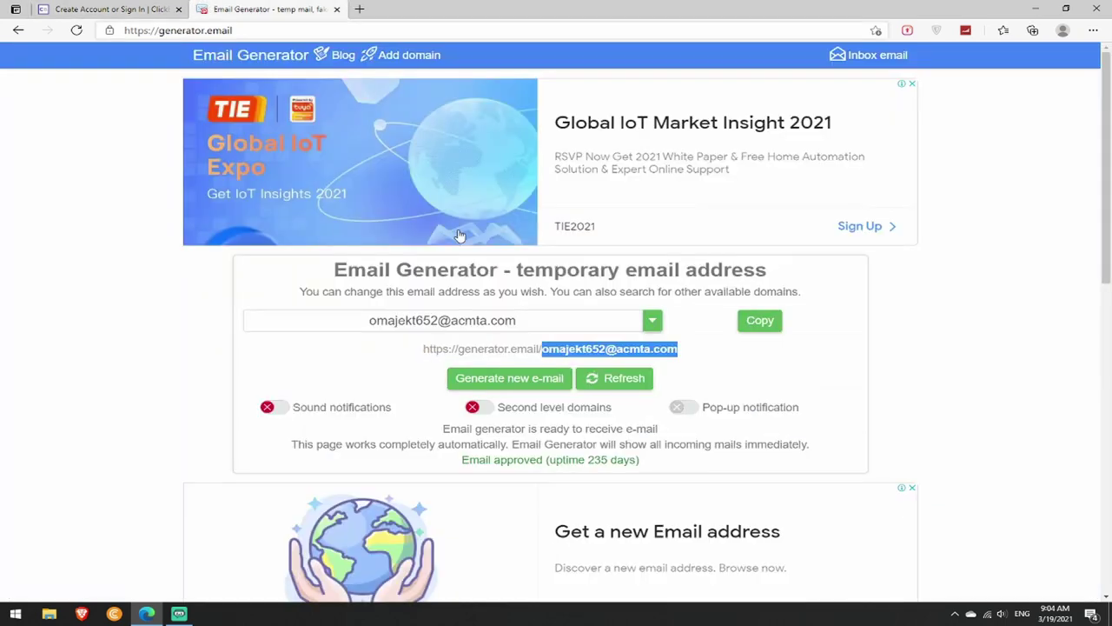
{"action": "left_click", "coordinate": [753, 323]}
{"action": "left_click", "coordinate": [112, 7]}
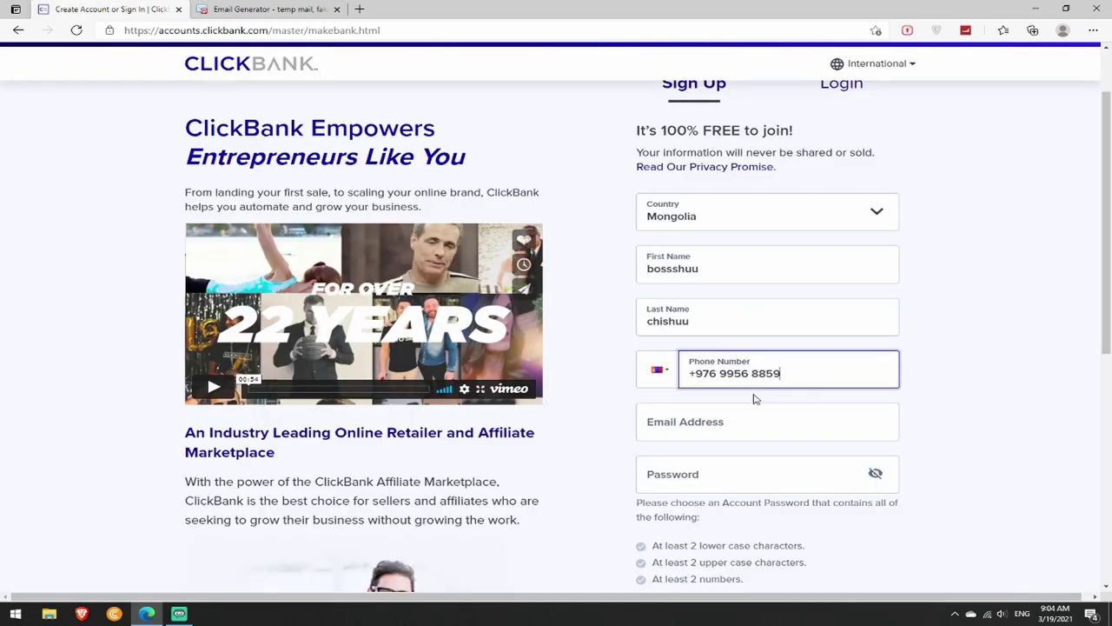
{"action": "left_click", "coordinate": [754, 420]}
{"action": "key", "text": "ctrl+v"}
{"action": "left_click", "coordinate": [951, 432]}
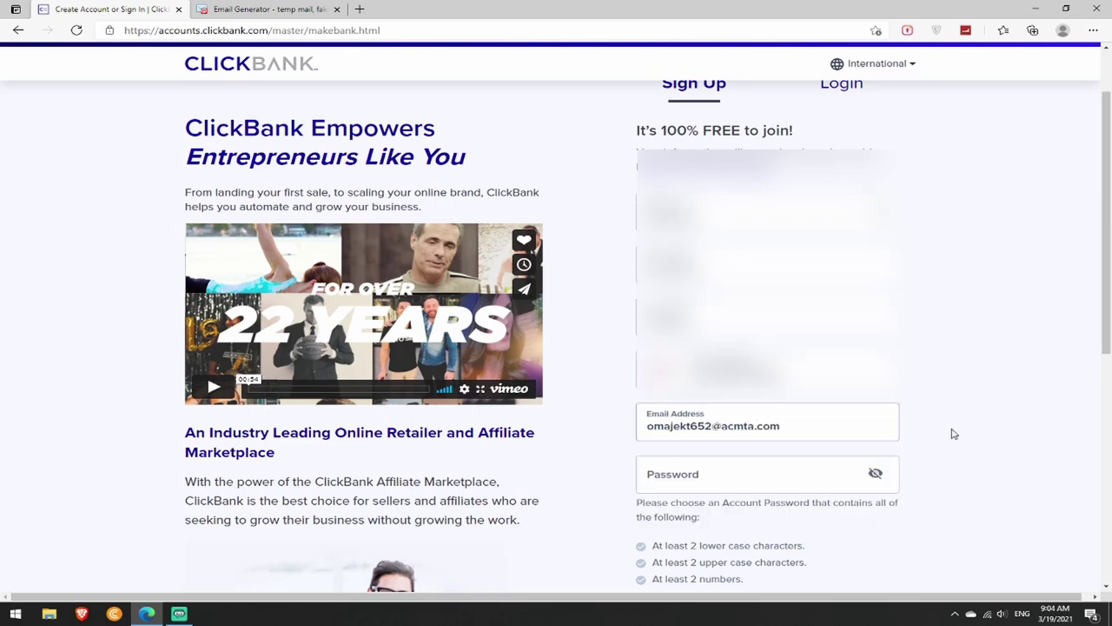
{"action": "scroll", "coordinate": [956, 432], "scroll_direction": "down", "scroll_amount": 2}
Enter a password that satisfies every listed requirement.
{"action": "left_click", "coordinate": [741, 393]}
{"action": "scroll", "coordinate": [951, 388], "scroll_direction": "down", "scroll_amount": 1}
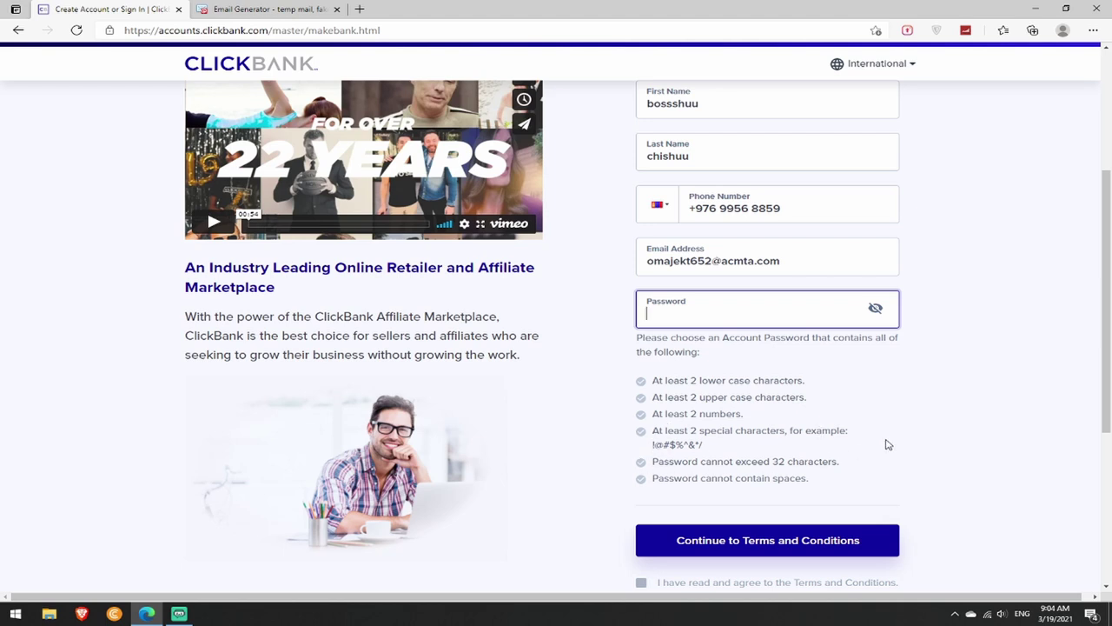
{"action": "scroll", "coordinate": [936, 398], "scroll_direction": "up", "scroll_amount": 1}
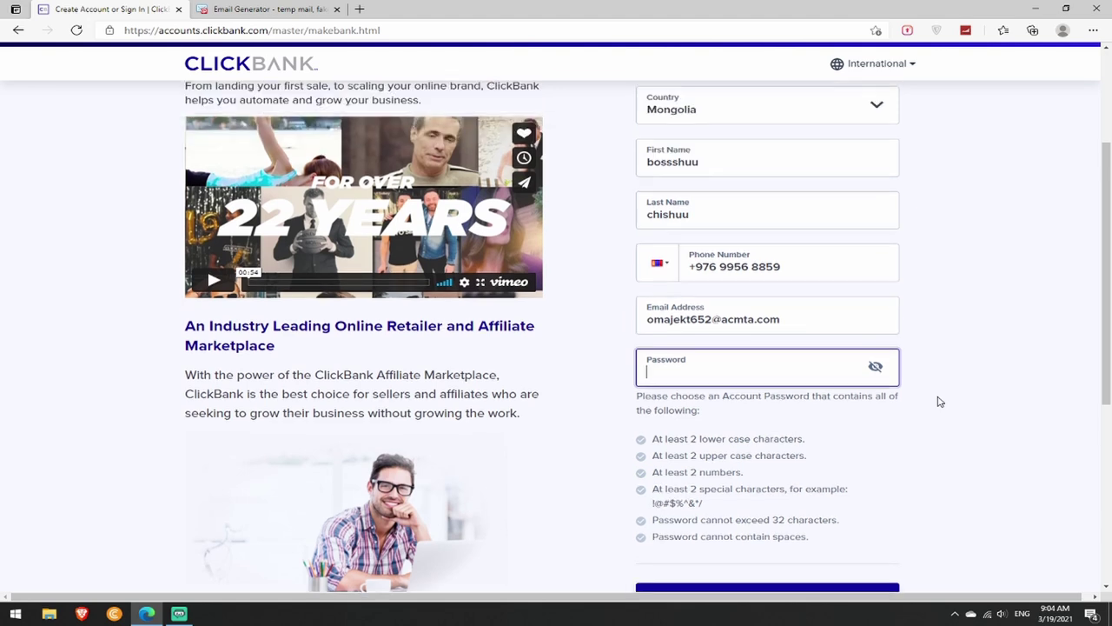
{"action": "scroll", "coordinate": [931, 409], "scroll_direction": "down", "scroll_amount": 1}
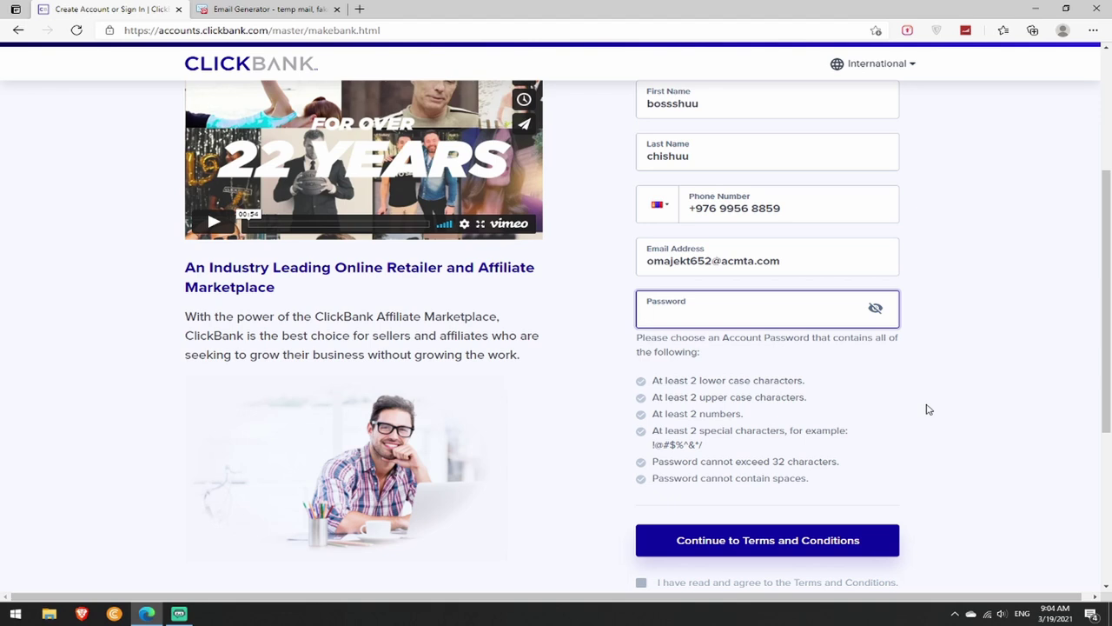
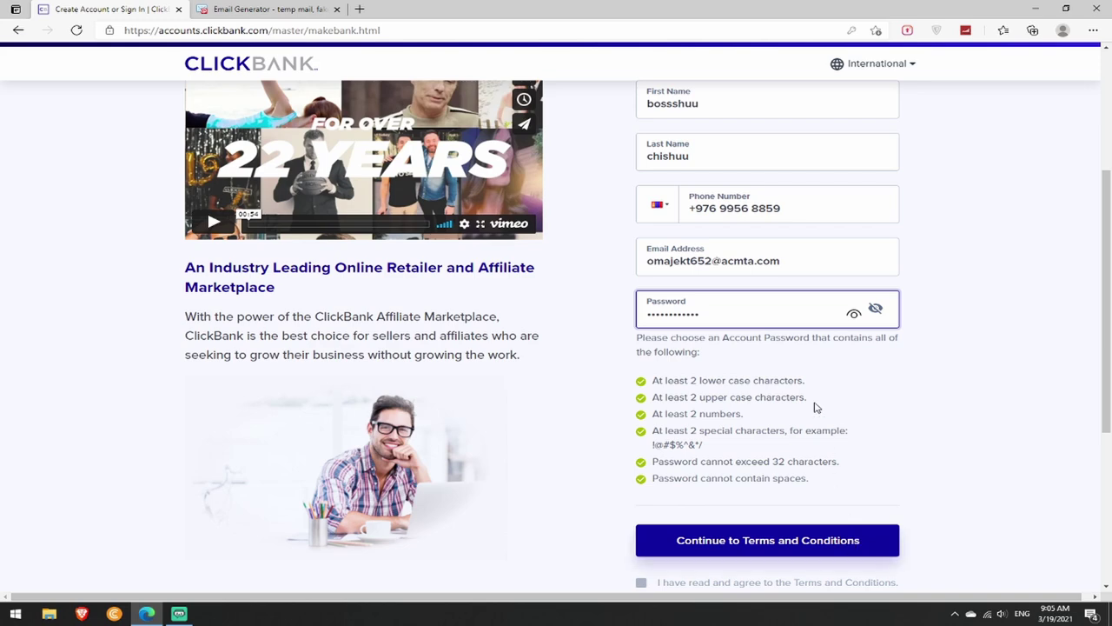
{"action": "left_click", "coordinate": [260, 9]}
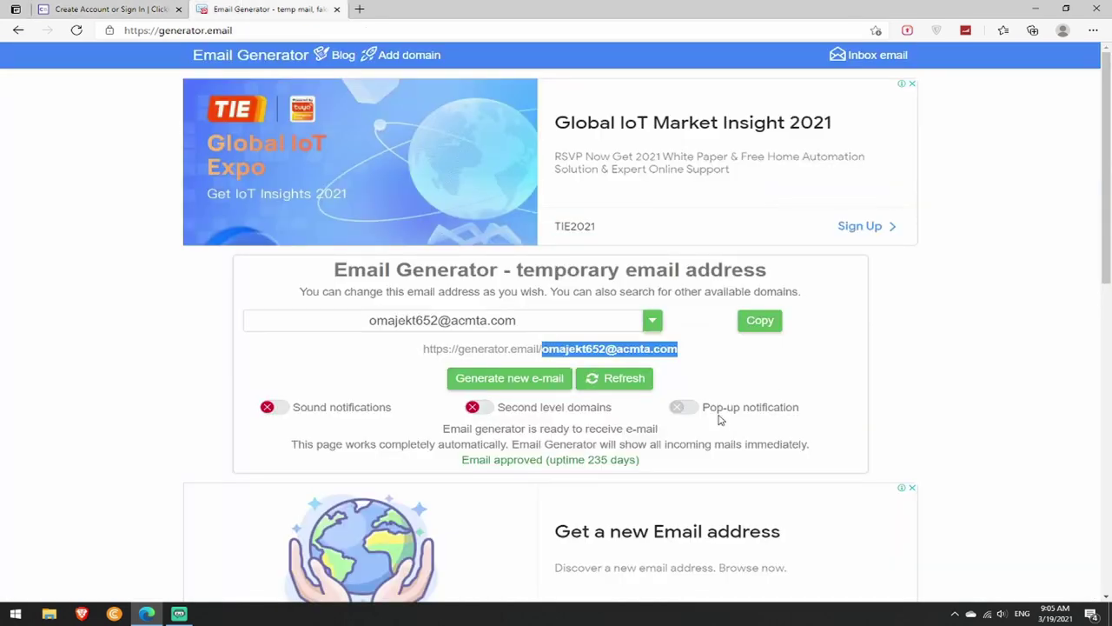
Generate and copy a new temporary e-mail address, and clear the password field.
{"action": "left_click", "coordinate": [556, 379]}
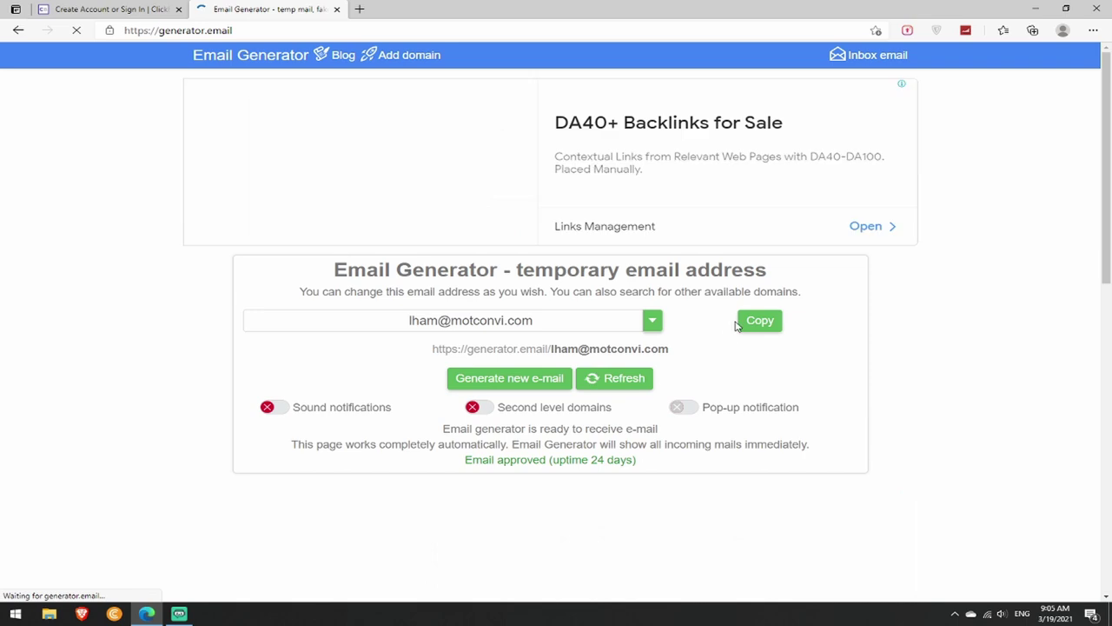
{"action": "left_click", "coordinate": [761, 323]}
{"action": "left_click", "coordinate": [87, 9]}
{"action": "double_click", "coordinate": [761, 320]}
{"action": "key", "text": "ctrl+v"}
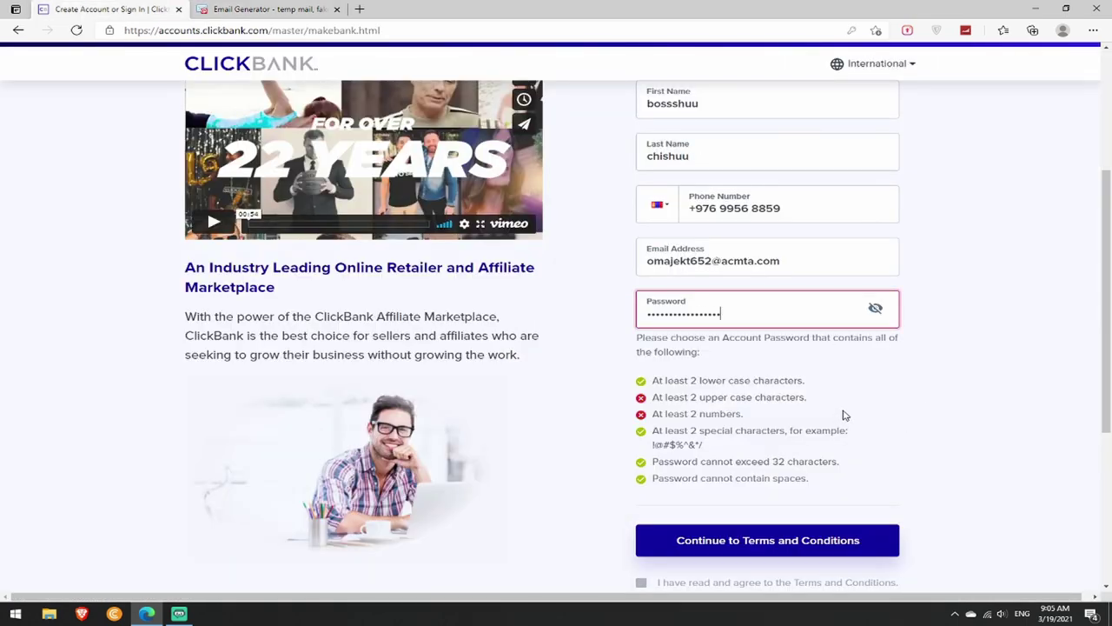
{"action": "key", "text": "ctrl+a"}
{"action": "key", "text": "BackSpace"}
Replace the e-mail with the new address and enter a fresh valid password.
{"action": "left_click", "coordinate": [810, 263]}
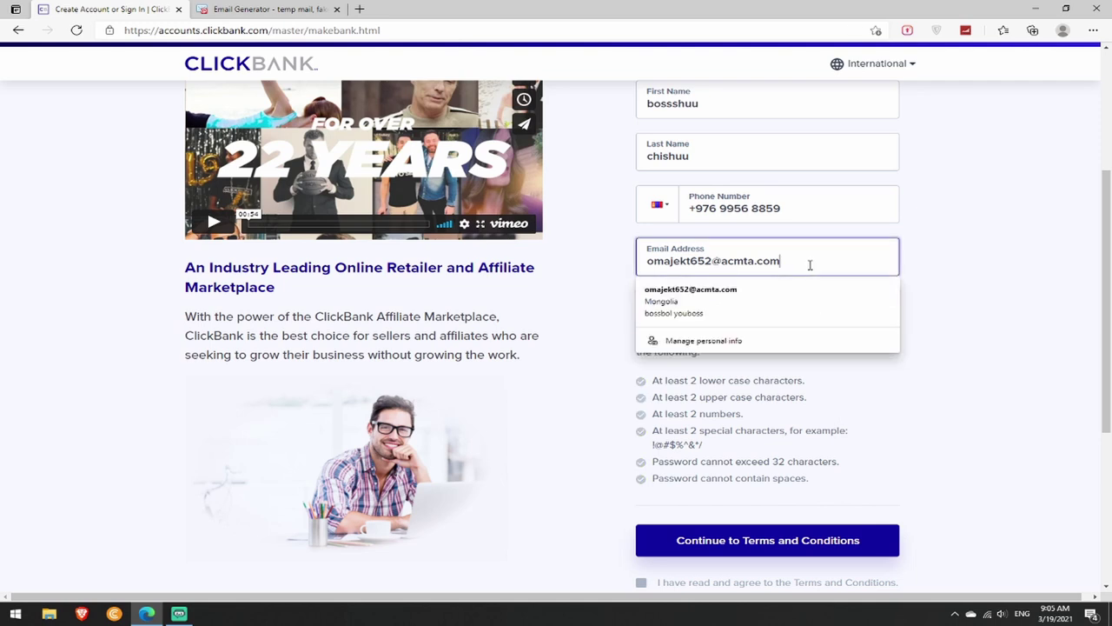
{"action": "key", "text": "ctrl+a"}
{"action": "key", "text": "ctrl+v"}
{"action": "left_click", "coordinate": [993, 365]}
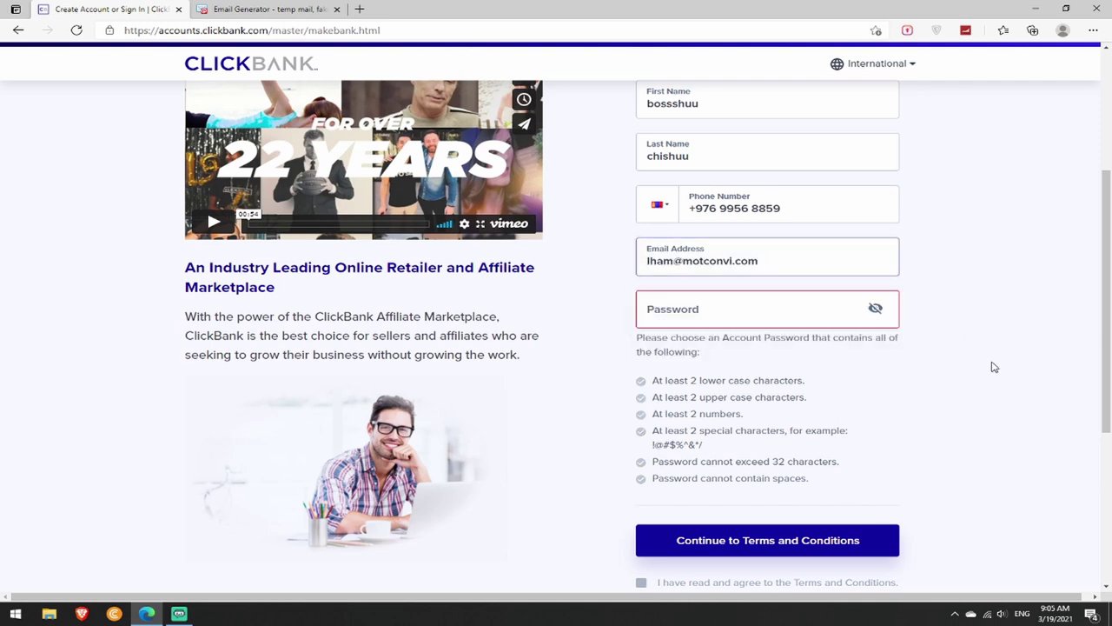
{"action": "left_click", "coordinate": [770, 308]}
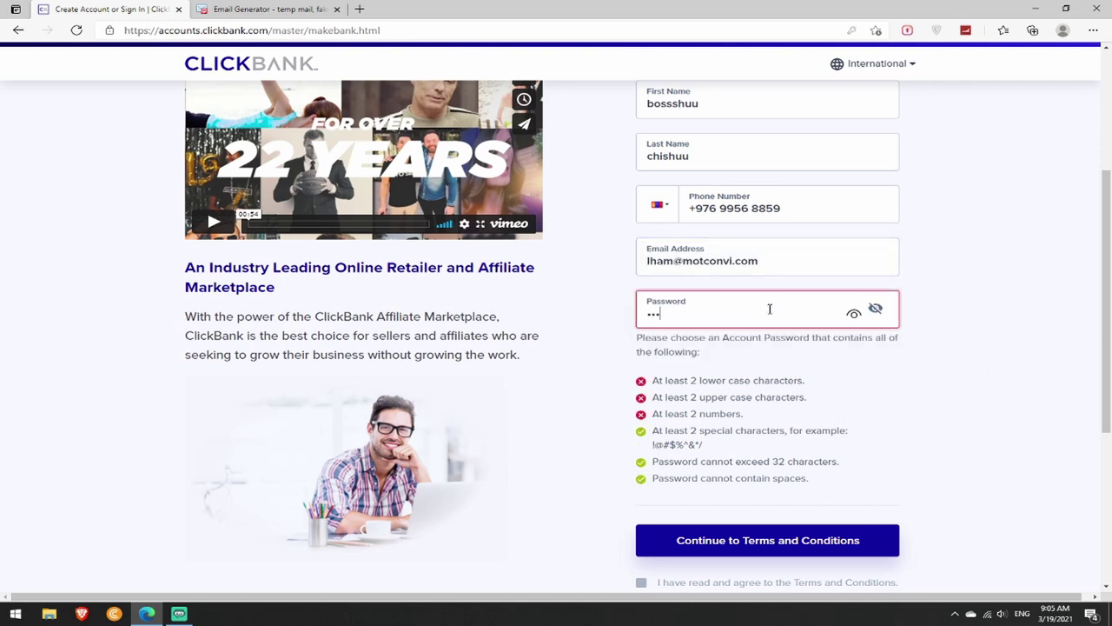
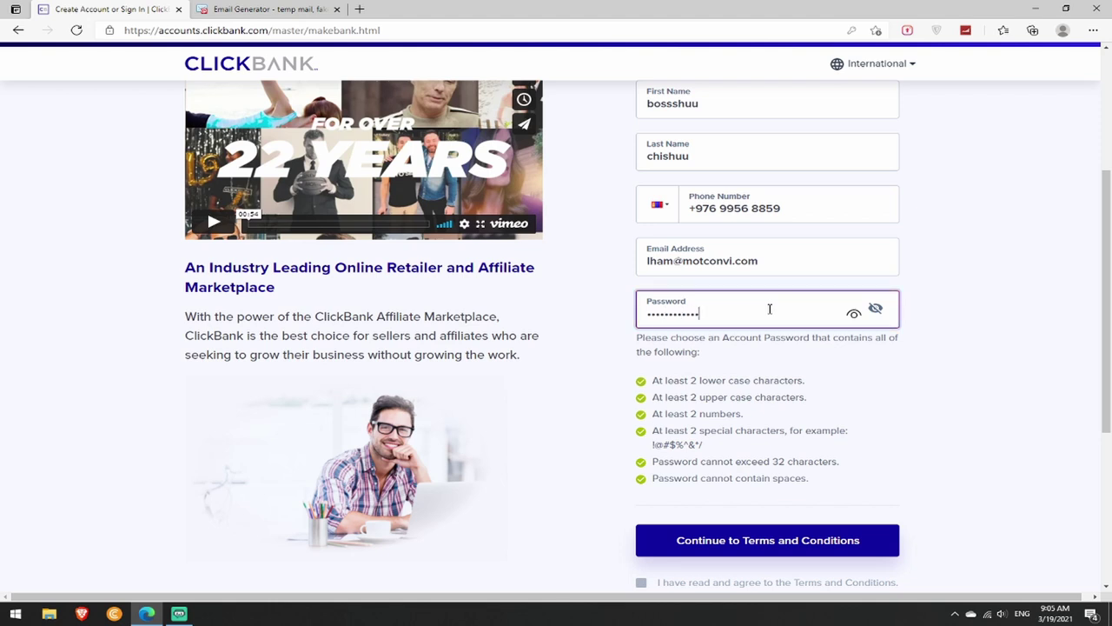
{"action": "left_click", "coordinate": [847, 543]}
Read through the Client Contract, accept the terms, and submit with Join ClickBank!
{"action": "scroll", "coordinate": [658, 300], "scroll_direction": "down", "scroll_amount": 10}
{"action": "scroll", "coordinate": [658, 300], "scroll_direction": "down", "scroll_amount": 15}
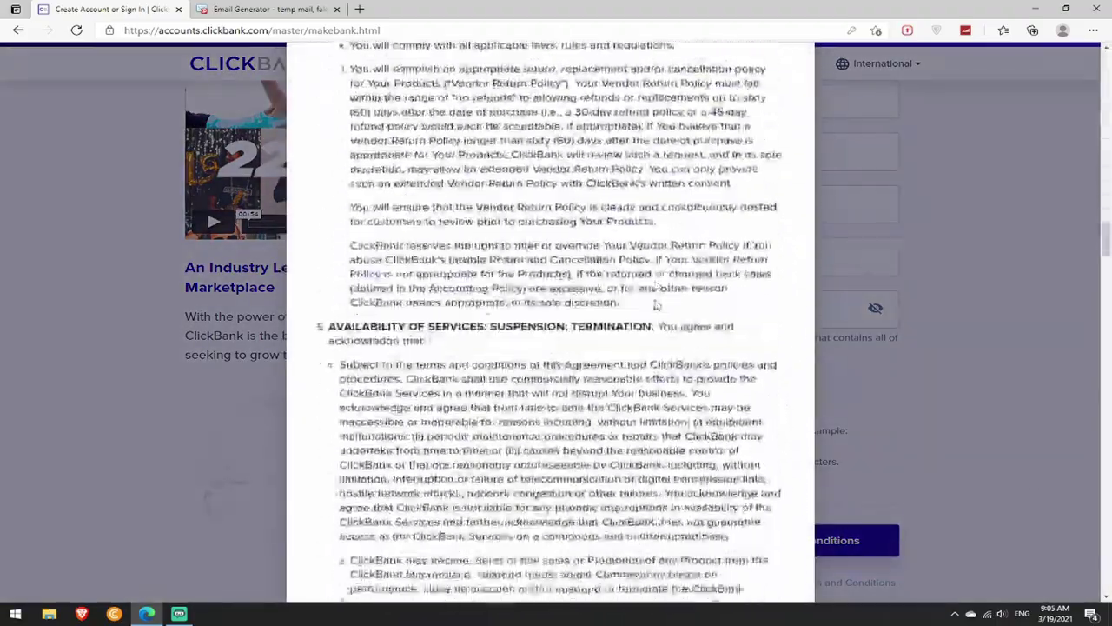
{"action": "scroll", "coordinate": [657, 300], "scroll_direction": "down", "scroll_amount": 15}
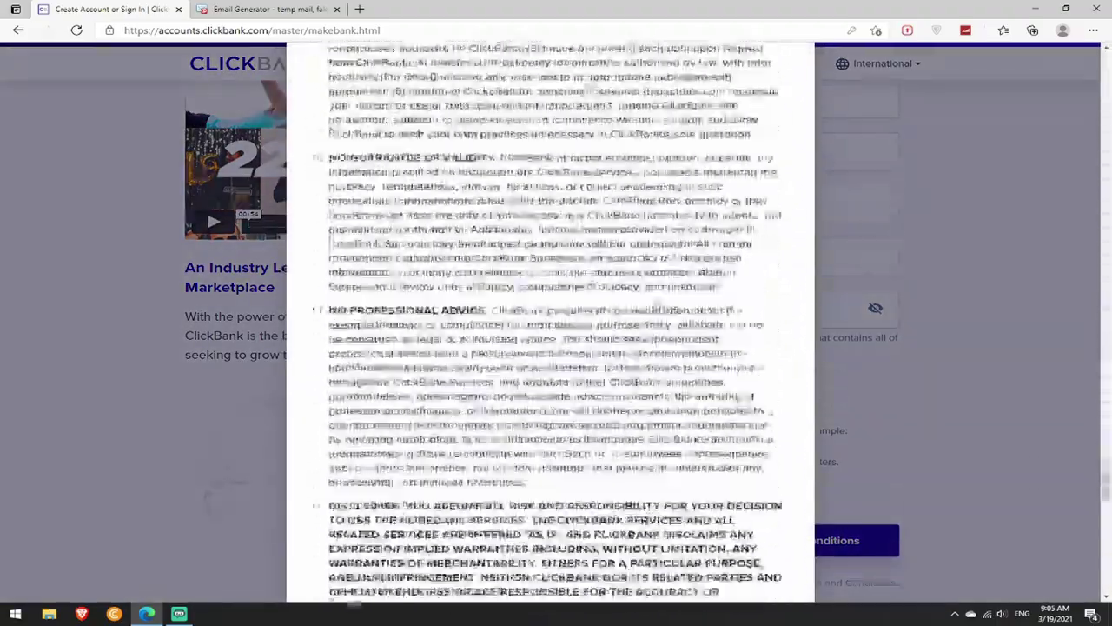
{"action": "left_click", "coordinate": [602, 594]}
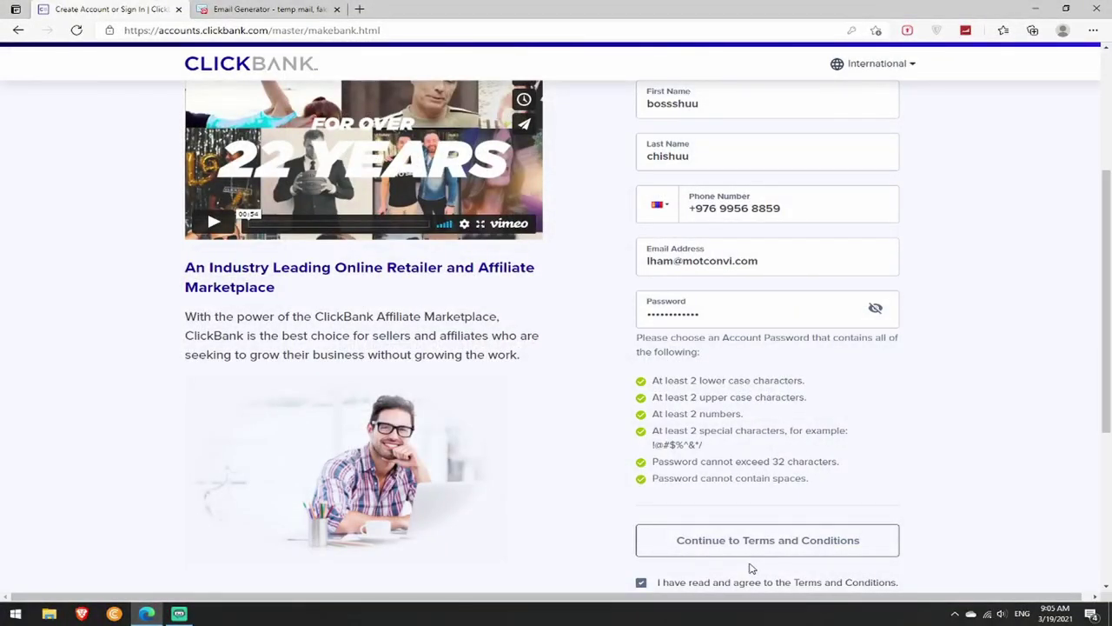
{"action": "left_click", "coordinate": [838, 541]}
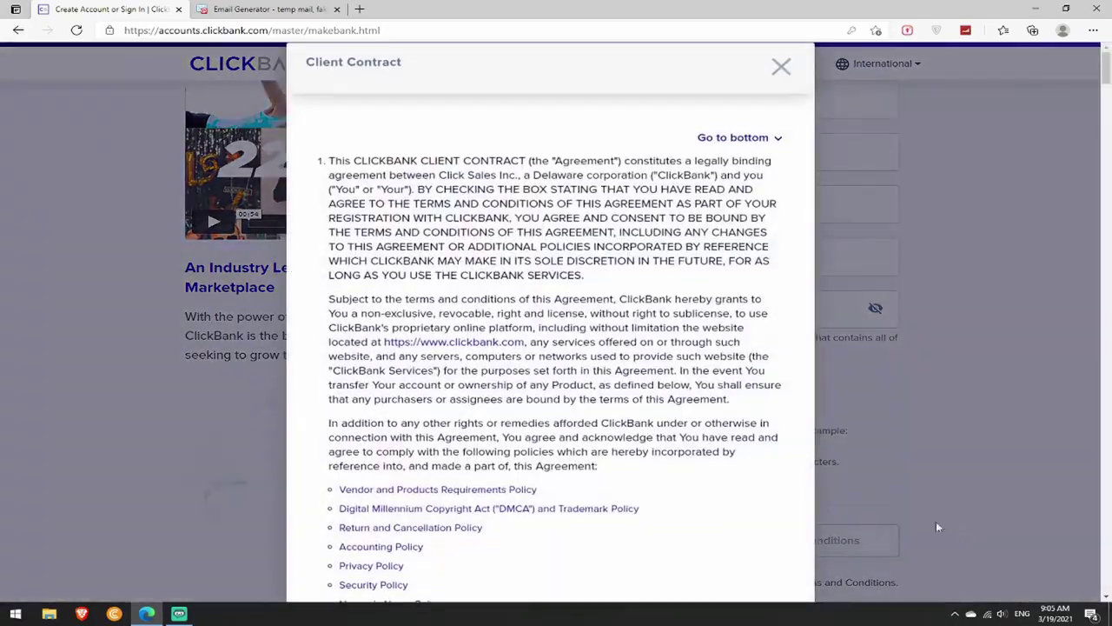
{"action": "scroll", "coordinate": [728, 464], "scroll_direction": "down", "scroll_amount": 15}
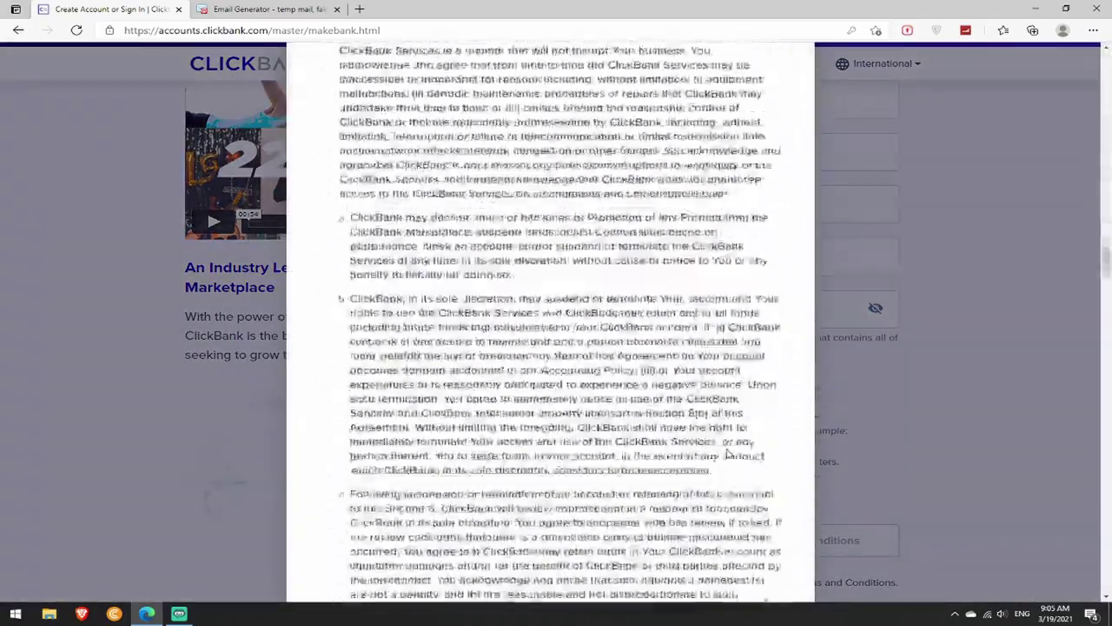
{"action": "scroll", "coordinate": [729, 456], "scroll_direction": "down", "scroll_amount": 20}
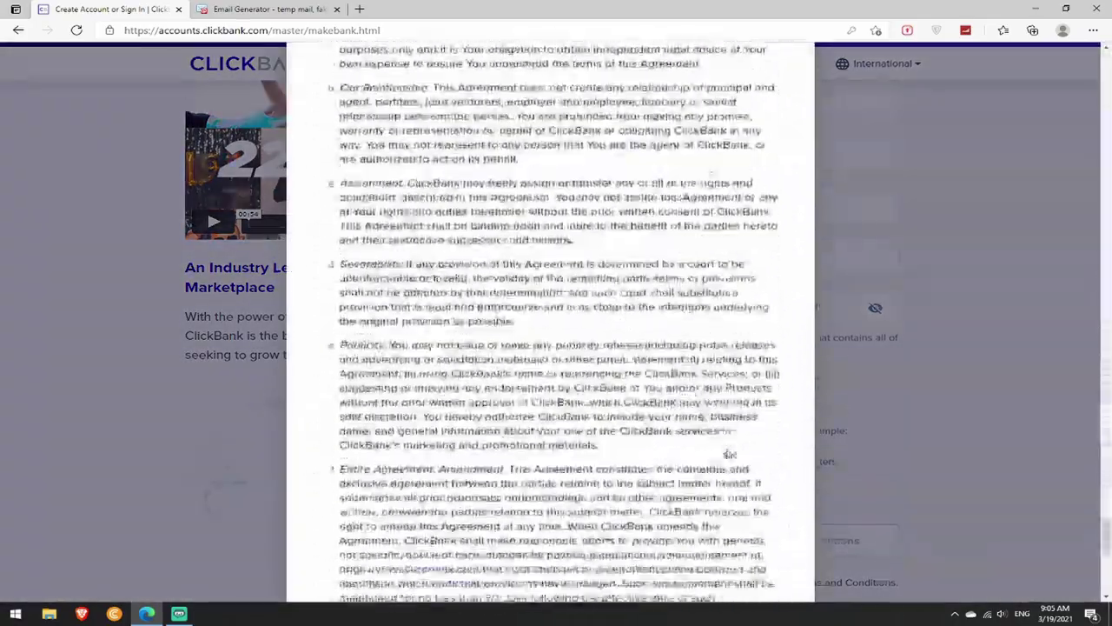
{"action": "left_click", "coordinate": [496, 578]}
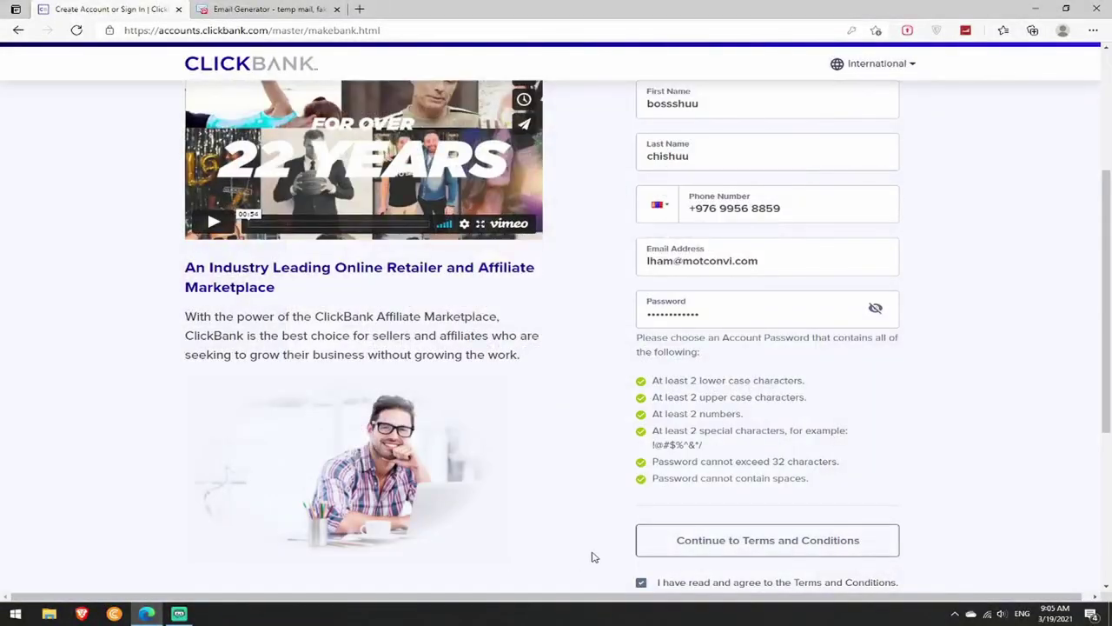
{"action": "scroll", "coordinate": [635, 527], "scroll_direction": "down", "scroll_amount": 10}
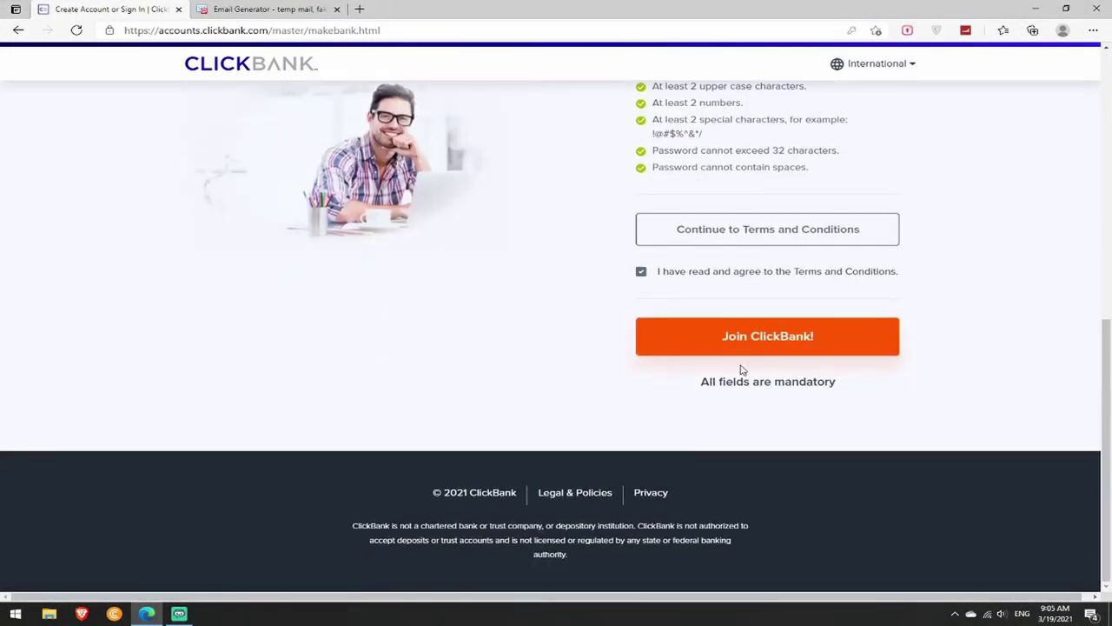
{"action": "left_click", "coordinate": [762, 346]}
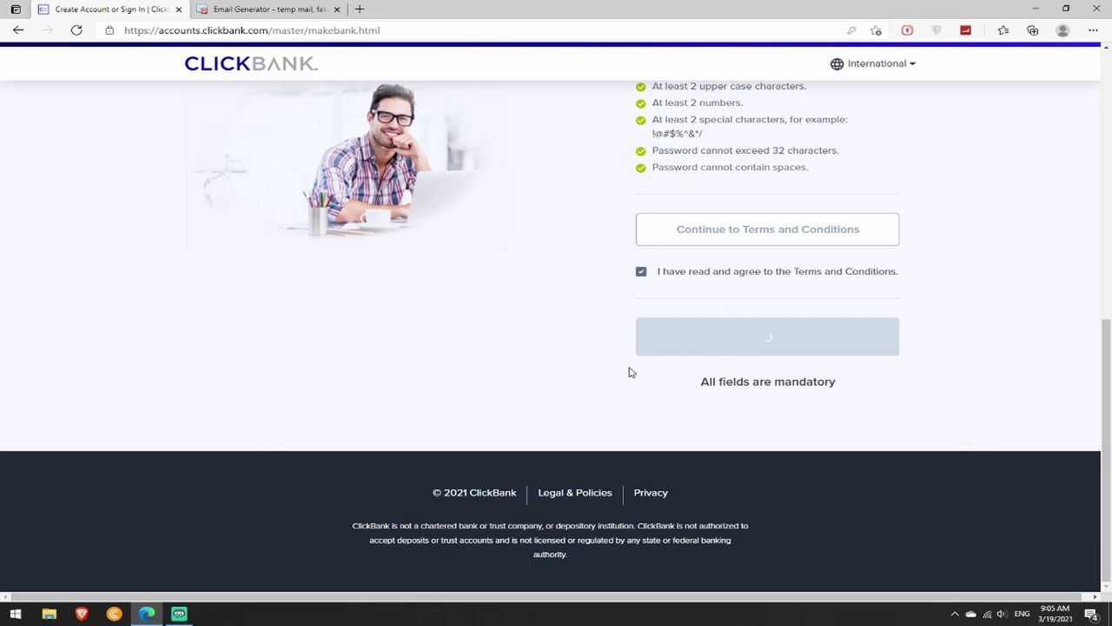
Go to Complete My Profile and accept the suppression list notice.
{"action": "scroll", "coordinate": [695, 348], "scroll_direction": "down", "scroll_amount": 5}
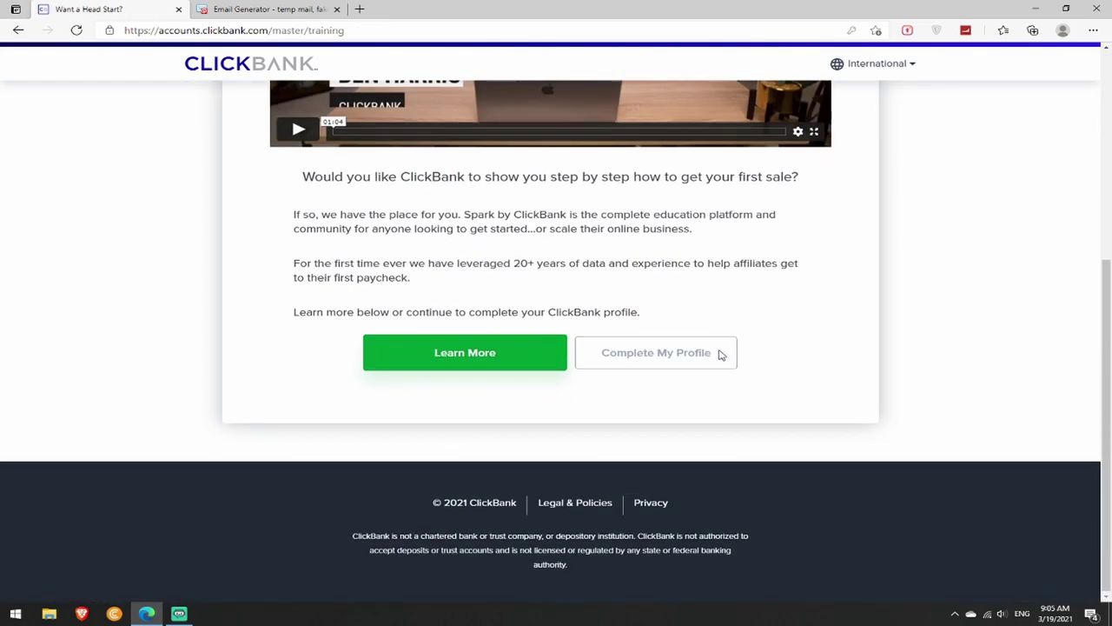
{"action": "left_click", "coordinate": [687, 353]}
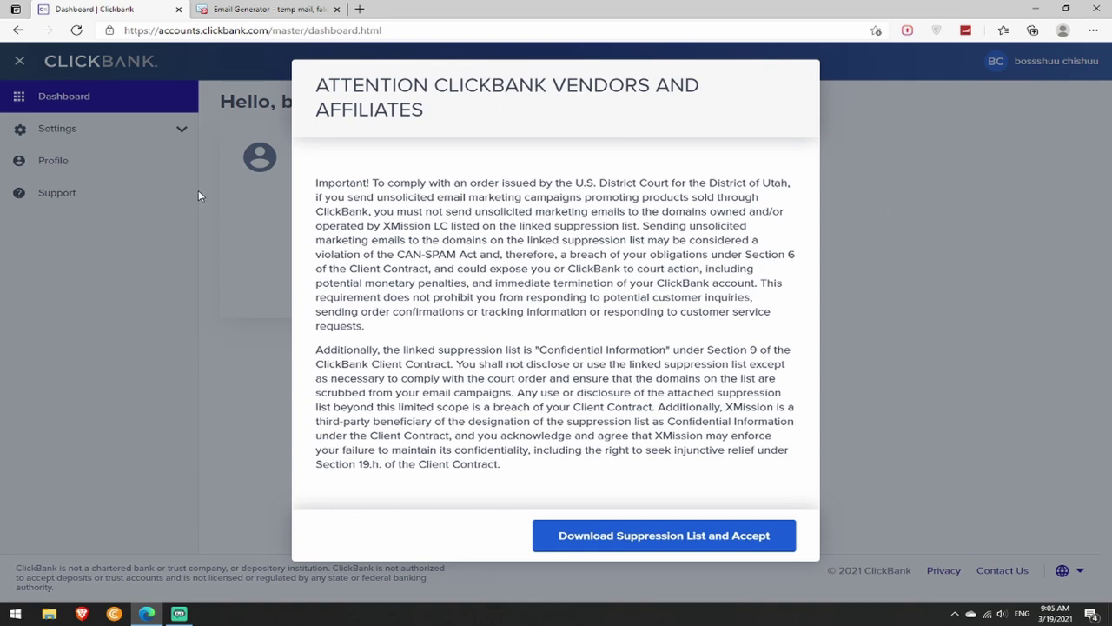
{"action": "left_click", "coordinate": [664, 535]}
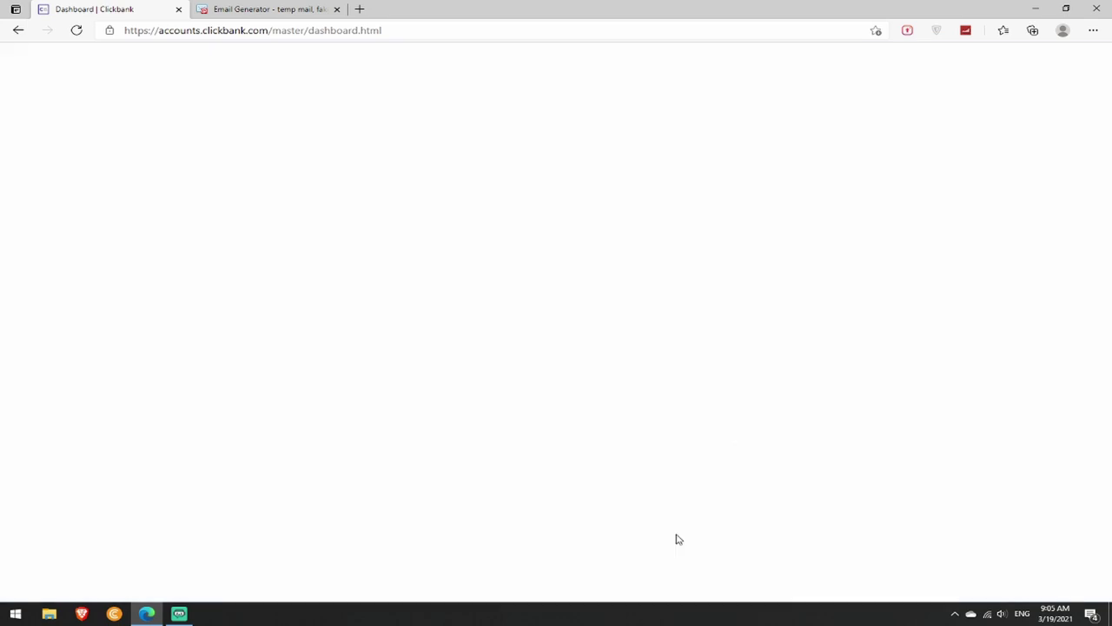
{"action": "left_click", "coordinate": [21, 33]}
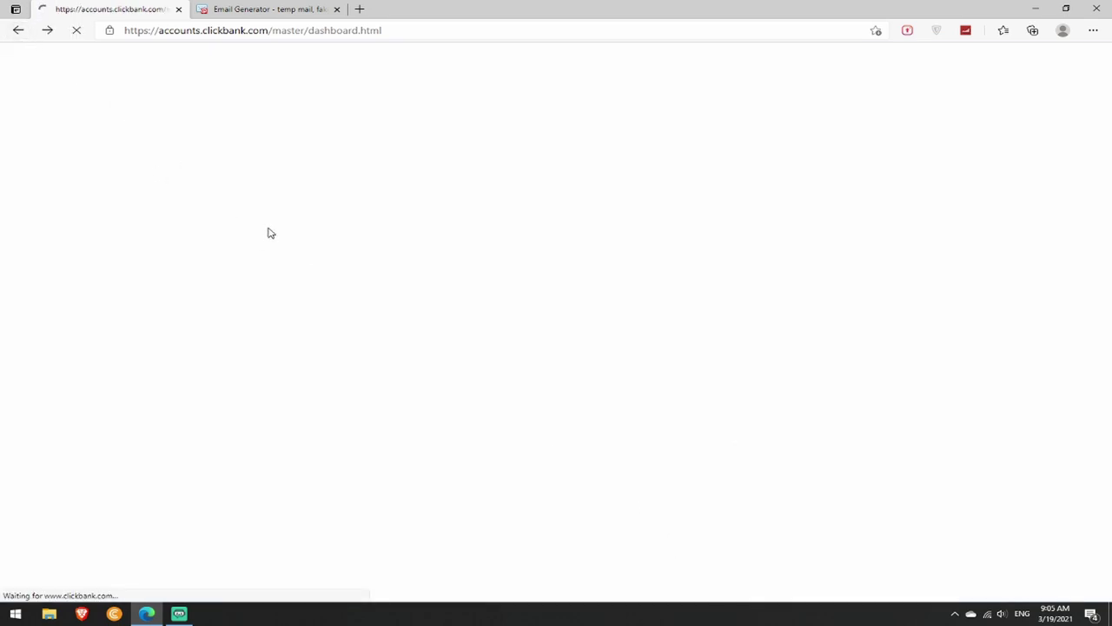
Sign in to ClickBank with the saved e-mail and the account password.
{"action": "left_click", "coordinate": [883, 71]}
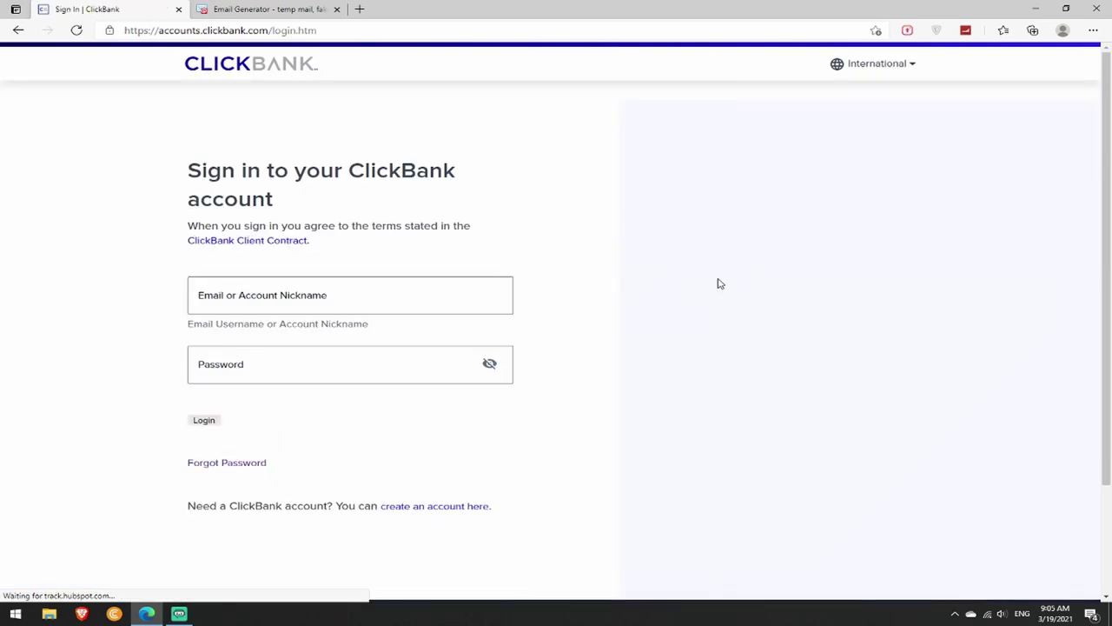
{"action": "left_click", "coordinate": [365, 294]}
{"action": "key", "text": "Down"}
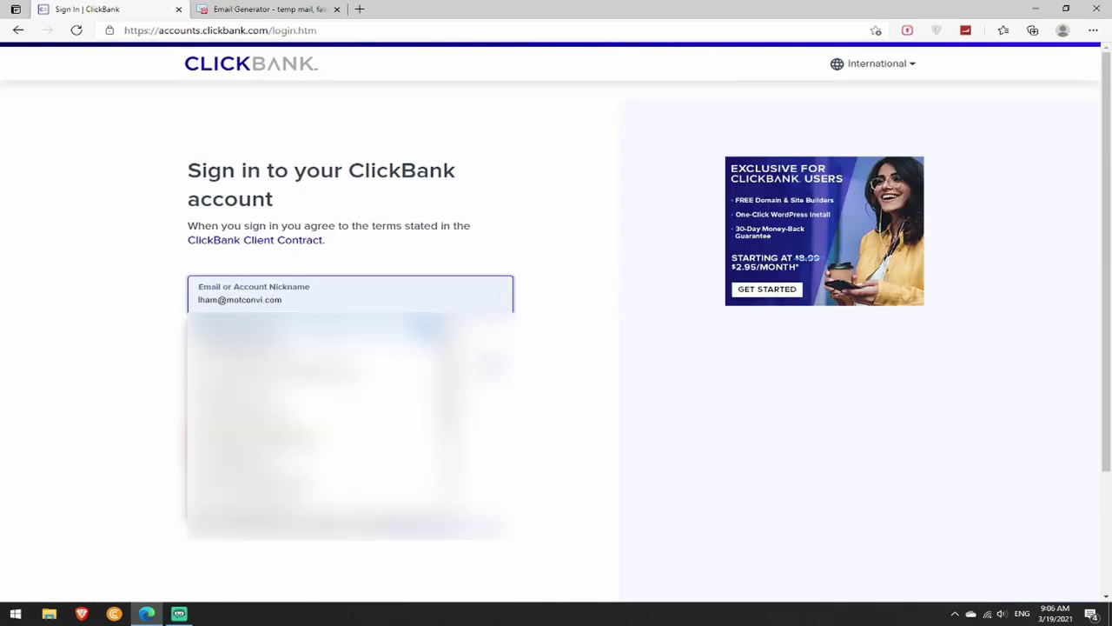
{"action": "key", "text": "Return"}
{"action": "left_click", "coordinate": [306, 366]}
{"action": "type", "text": "••"}
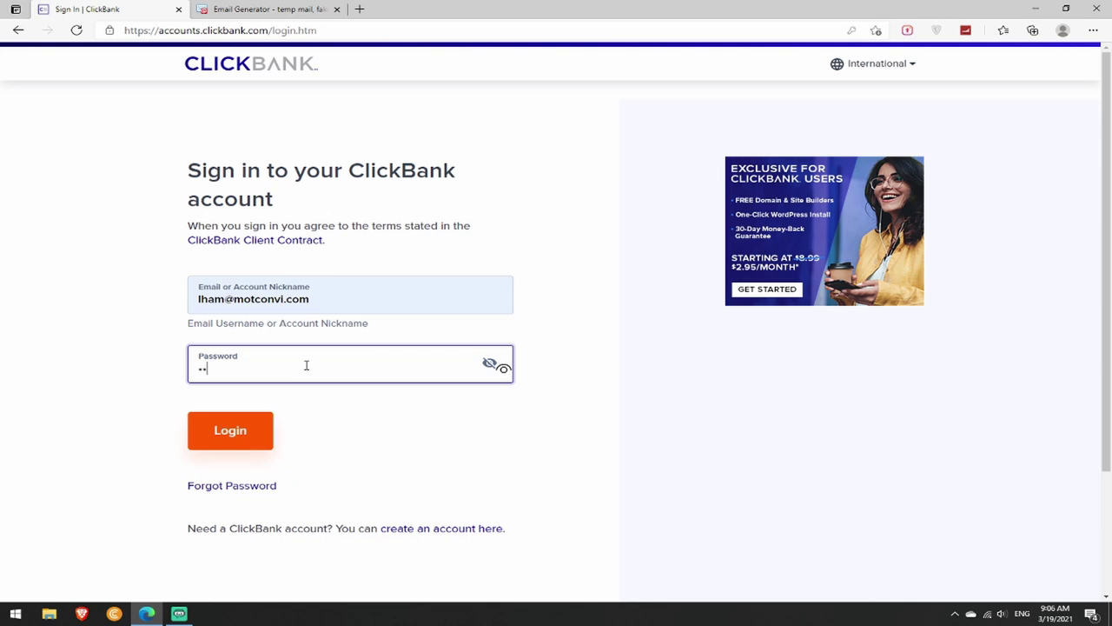
{"action": "type", "text": "••••••••••"}
{"action": "key", "text": "Return"}
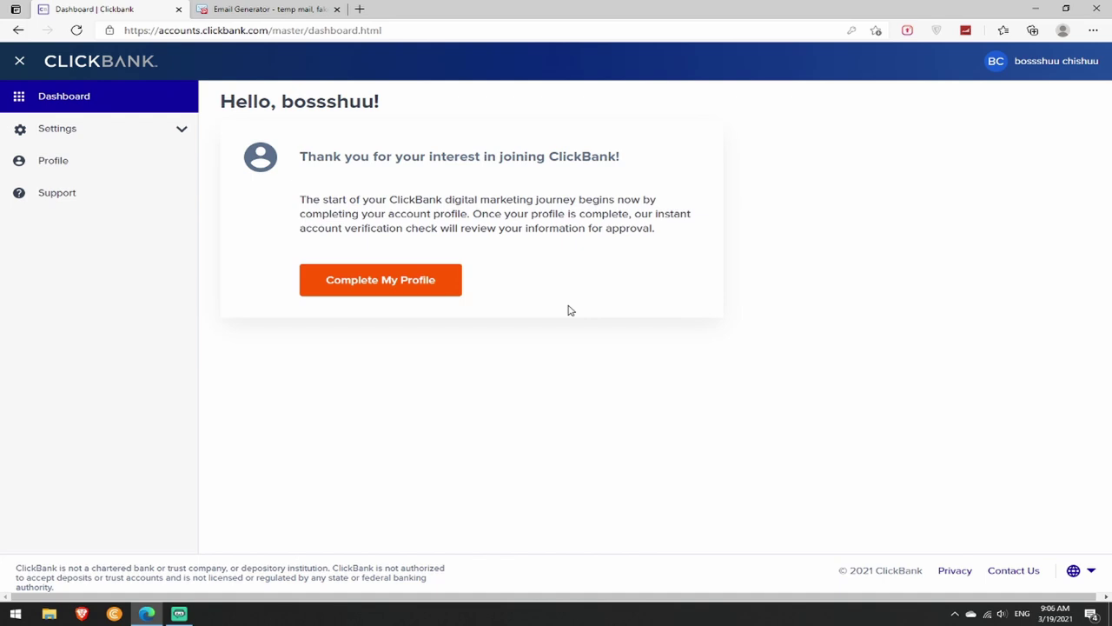
Open the profile completion form, review its address and payment fields, and start a new tab.
{"action": "left_click", "coordinate": [421, 290]}
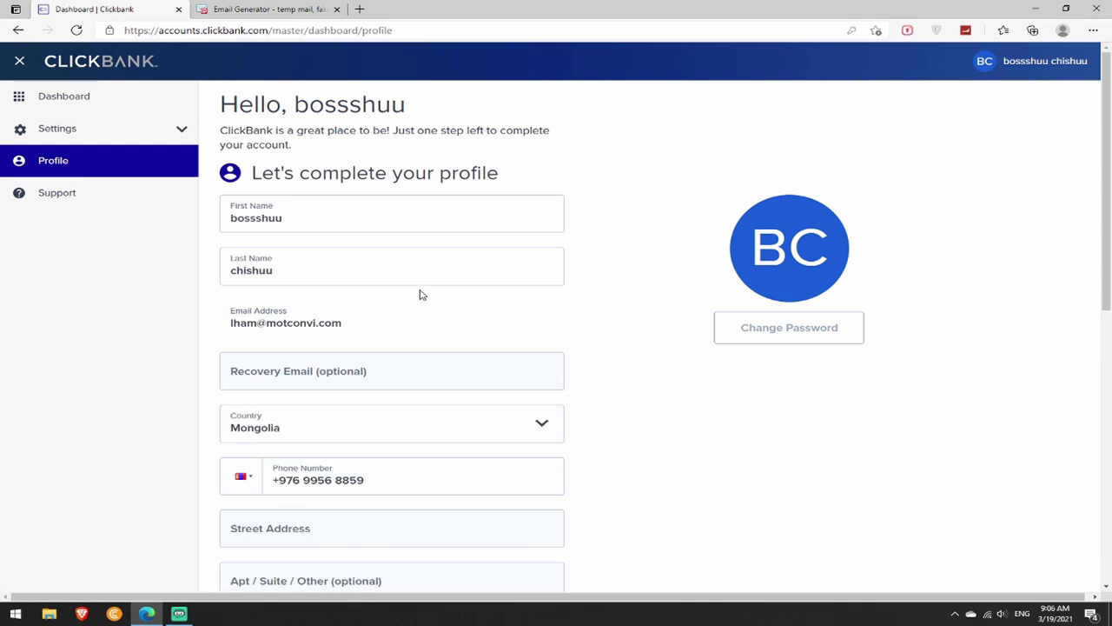
{"action": "scroll", "coordinate": [597, 323], "scroll_direction": "down", "scroll_amount": 1}
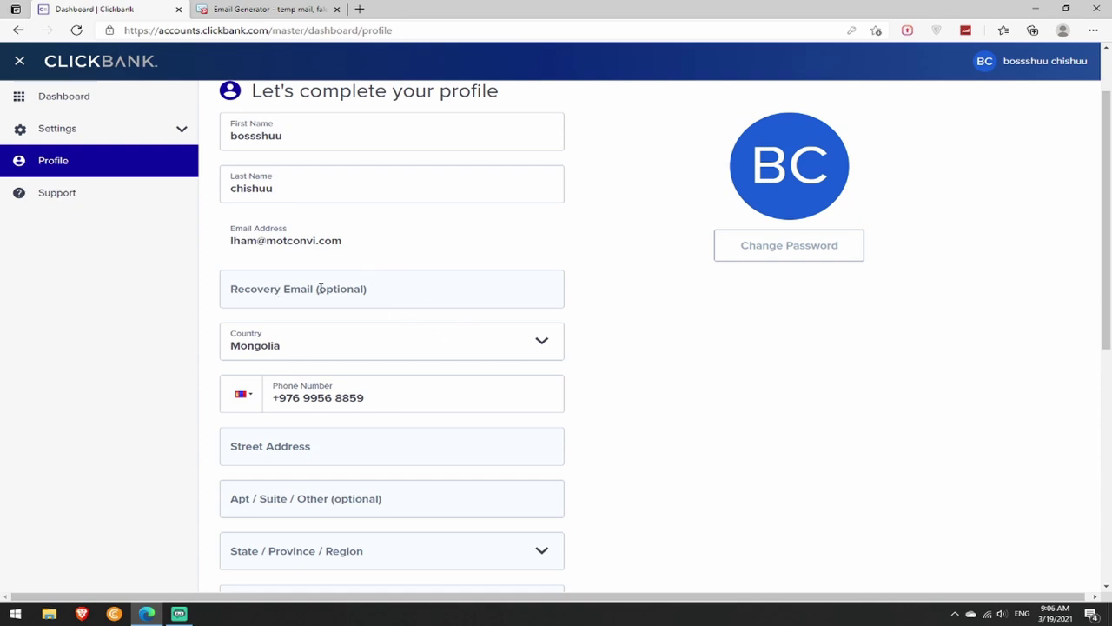
{"action": "scroll", "coordinate": [414, 290], "scroll_direction": "down", "scroll_amount": 3}
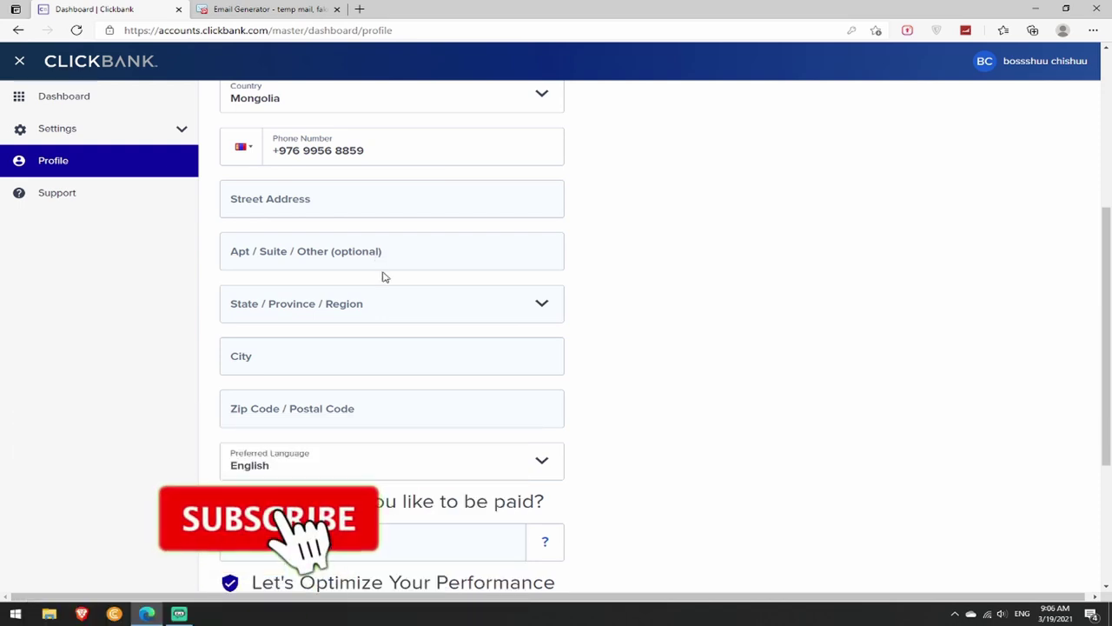
{"action": "scroll", "coordinate": [444, 375], "scroll_direction": "down", "scroll_amount": 1}
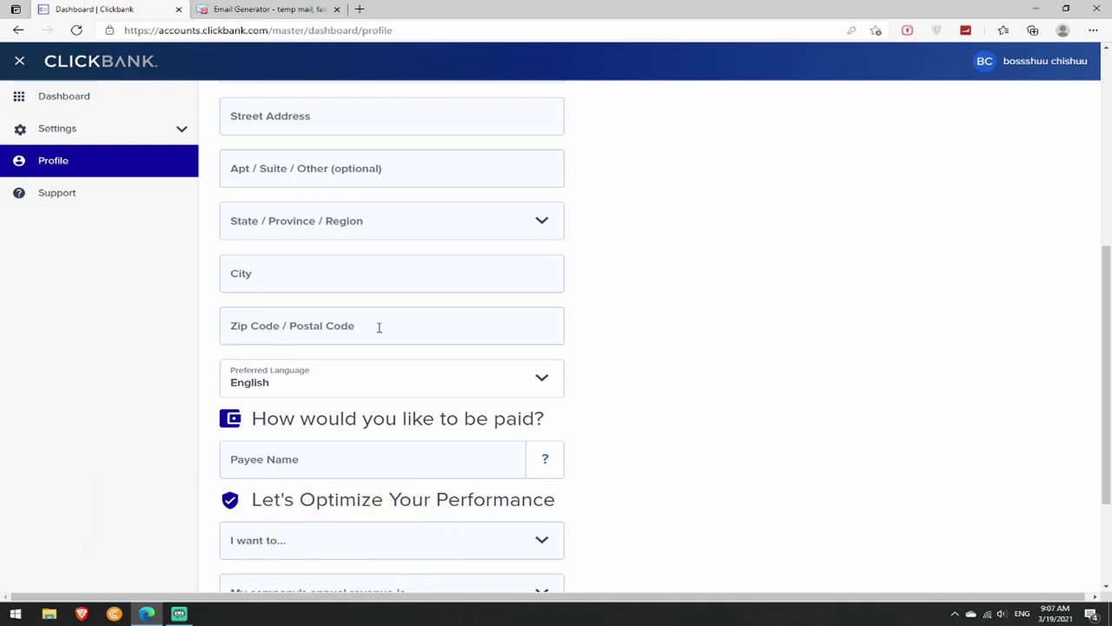
{"action": "left_click", "coordinate": [360, 8]}
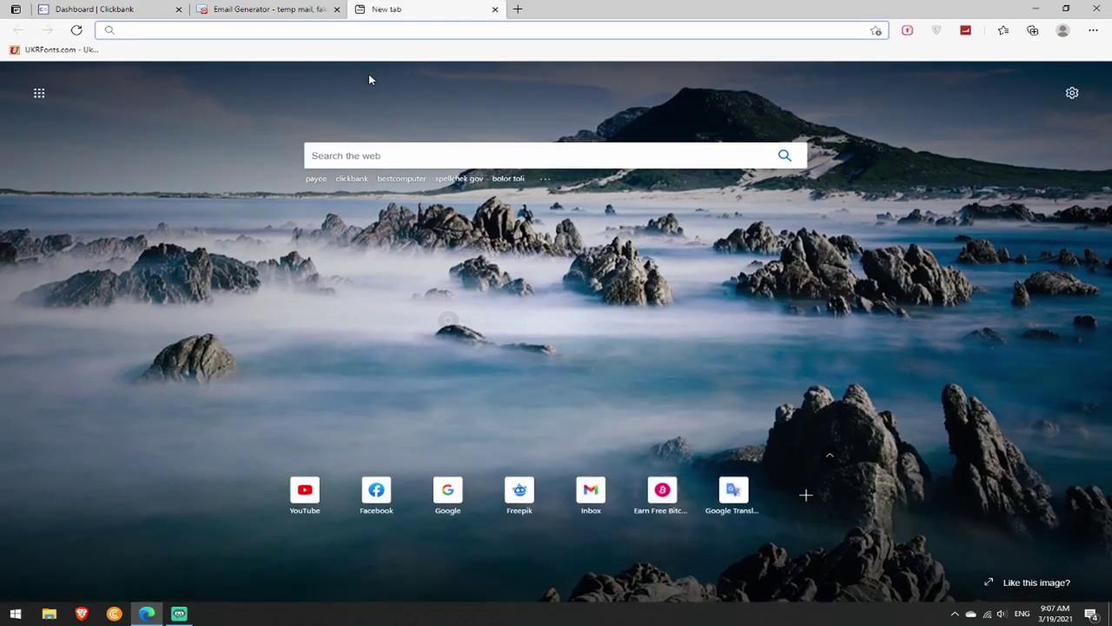
Search Google for 'zipcode', open the zipcode.mn Mongolian map, then close that tab.
{"action": "type", "text": "go"}
{"action": "key", "text": "Return"}
{"action": "type", "text": "zi"}
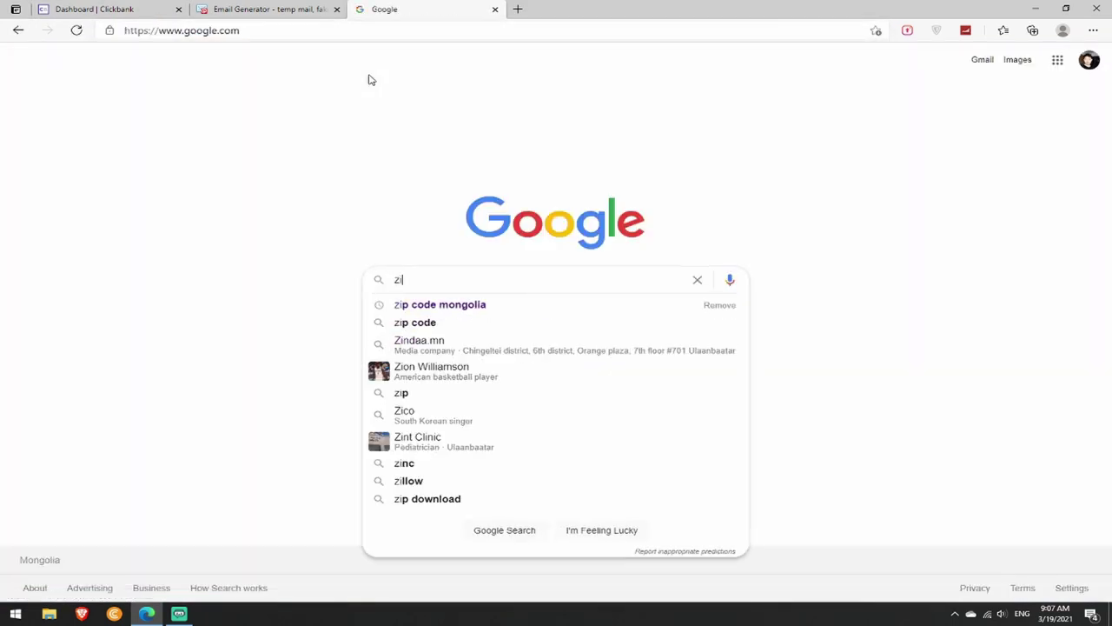
{"action": "type", "text": "pcode"}
{"action": "key", "text": "Return"}
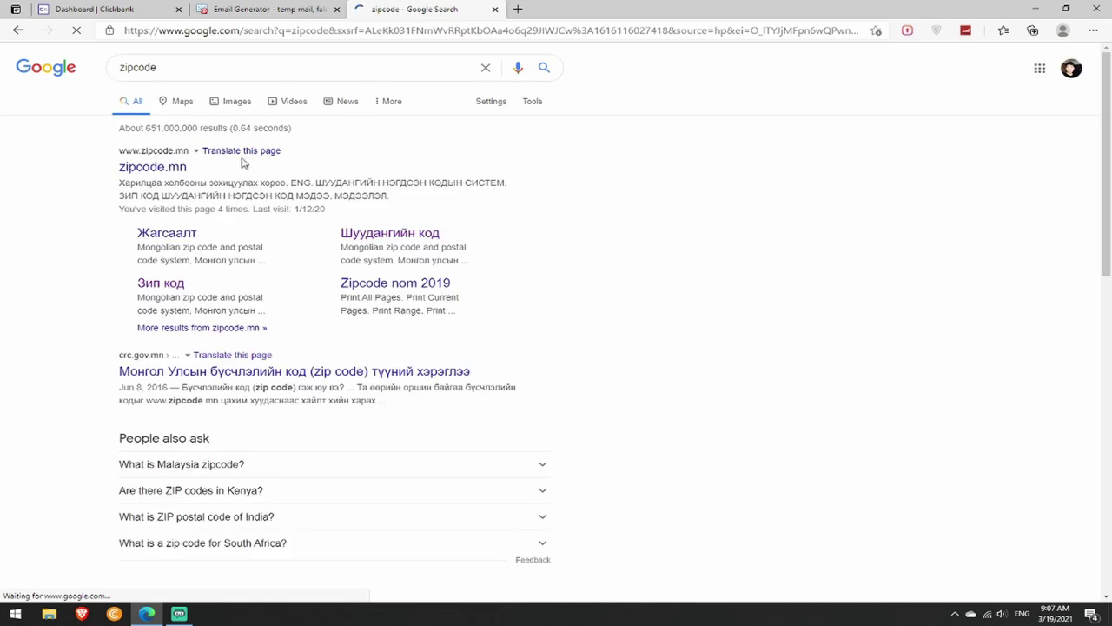
{"action": "left_click", "coordinate": [167, 171]}
{"action": "left_click", "coordinate": [442, 334]}
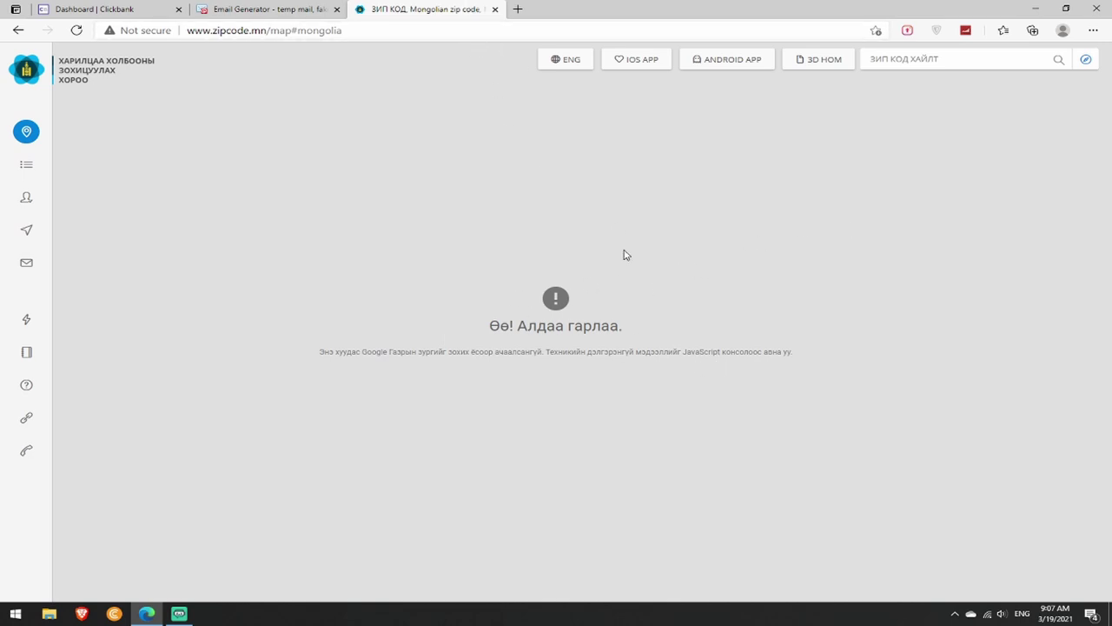
{"action": "left_click", "coordinate": [497, 9]}
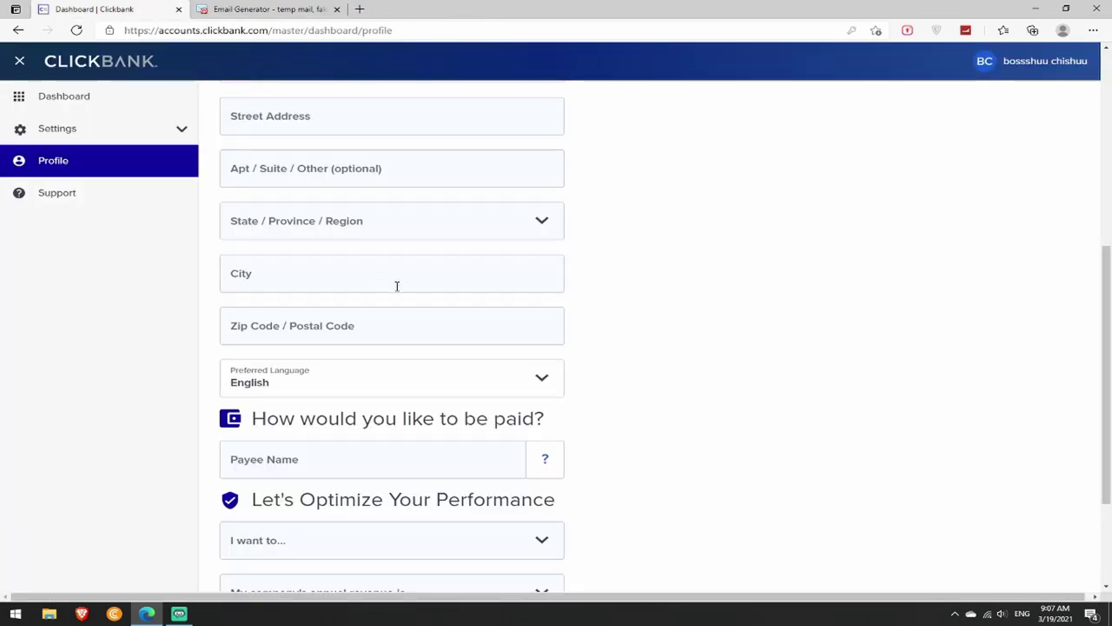
Scroll down the profile form and expand the 'I want to...' goal list.
{"action": "scroll", "coordinate": [626, 286], "scroll_direction": "down", "scroll_amount": 2}
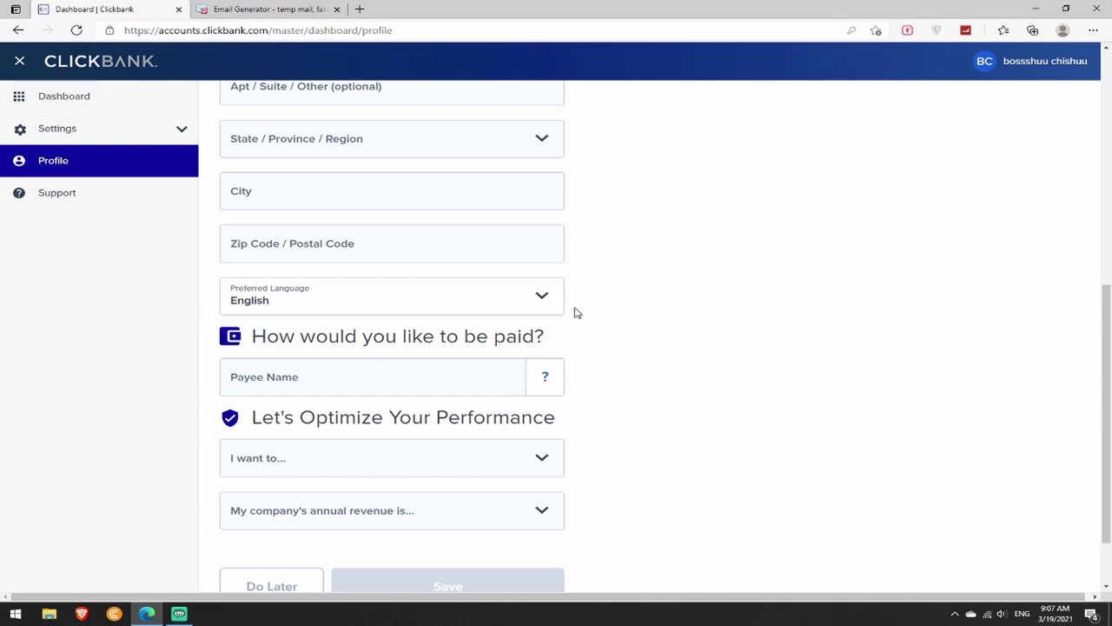
{"action": "scroll", "coordinate": [487, 304], "scroll_direction": "down", "scroll_amount": 2}
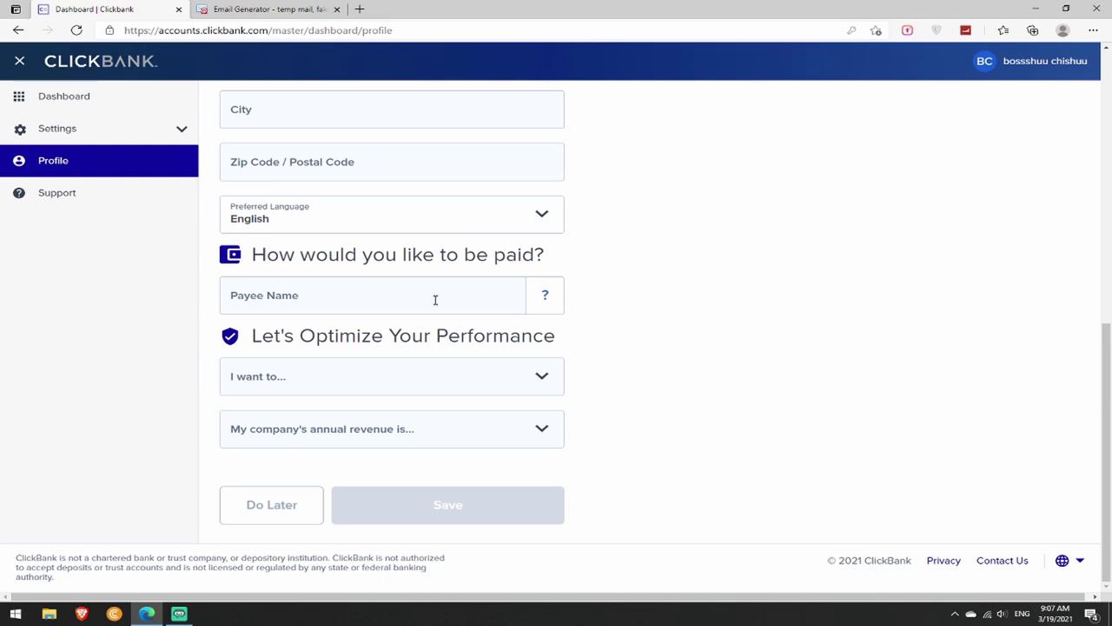
{"action": "left_click", "coordinate": [534, 380]}
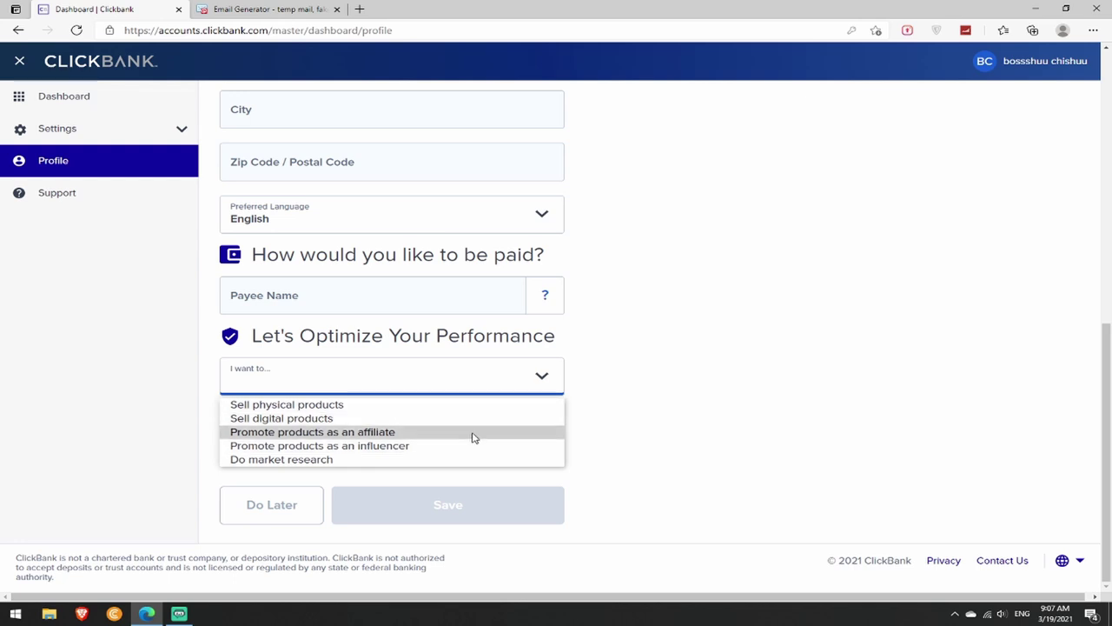
Choose 'Promote products as an affiliate' and set annual revenue to $25K - $100K.
{"action": "left_click", "coordinate": [411, 438]}
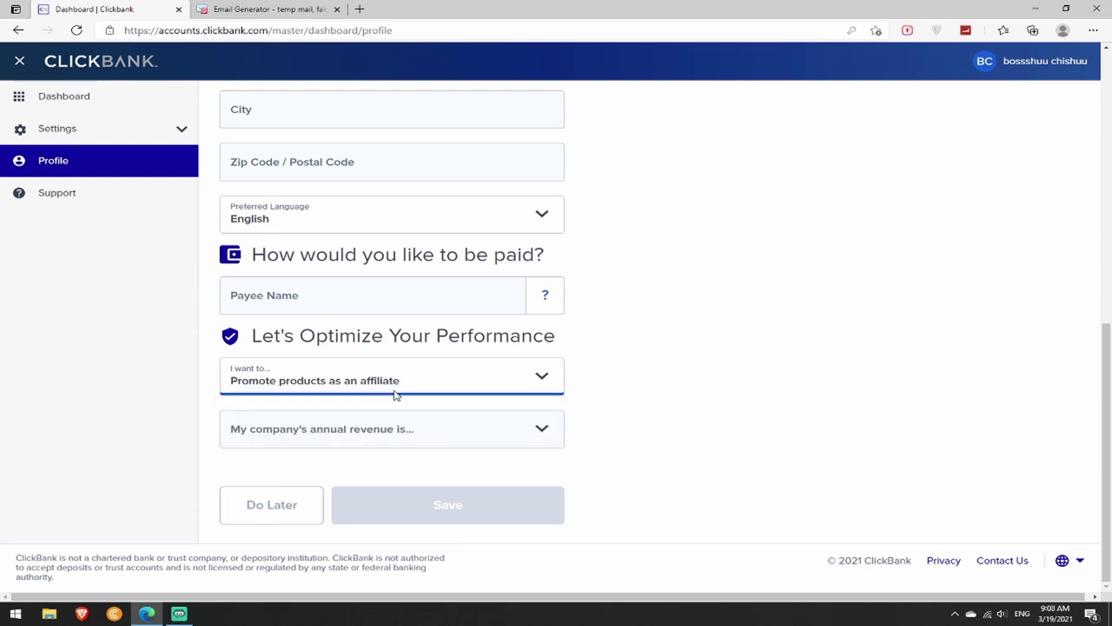
{"action": "left_click", "coordinate": [377, 430]}
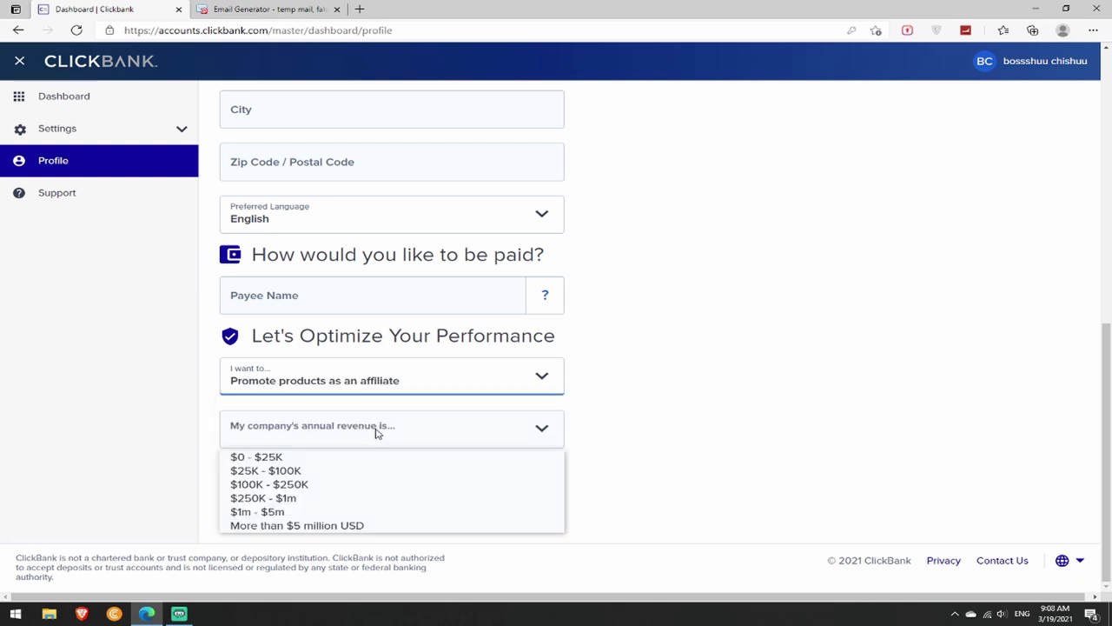
{"action": "left_click", "coordinate": [318, 473]}
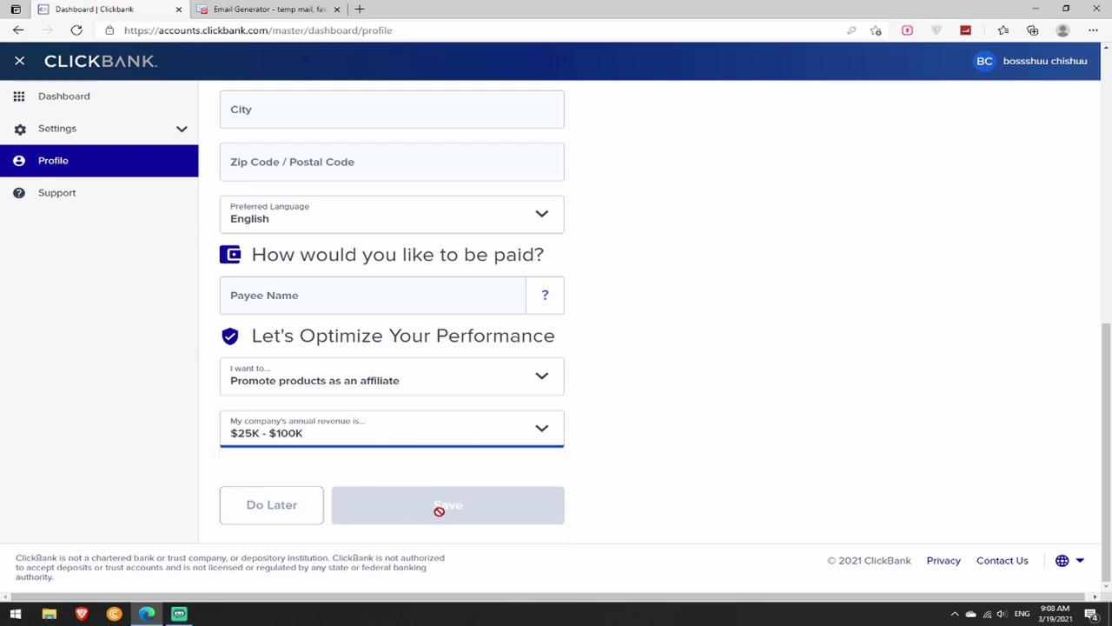
{"action": "scroll", "coordinate": [600, 474], "scroll_direction": "up", "scroll_amount": 6}
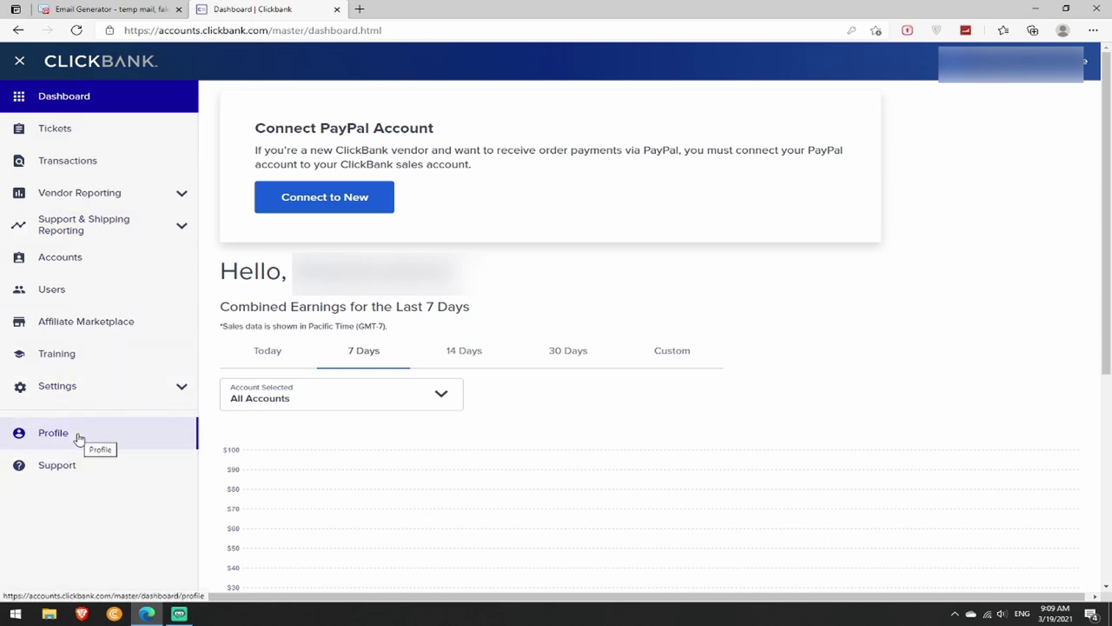
From Users > Accounts, start a new account and show the Account Type options.
{"action": "left_click", "coordinate": [103, 298]}
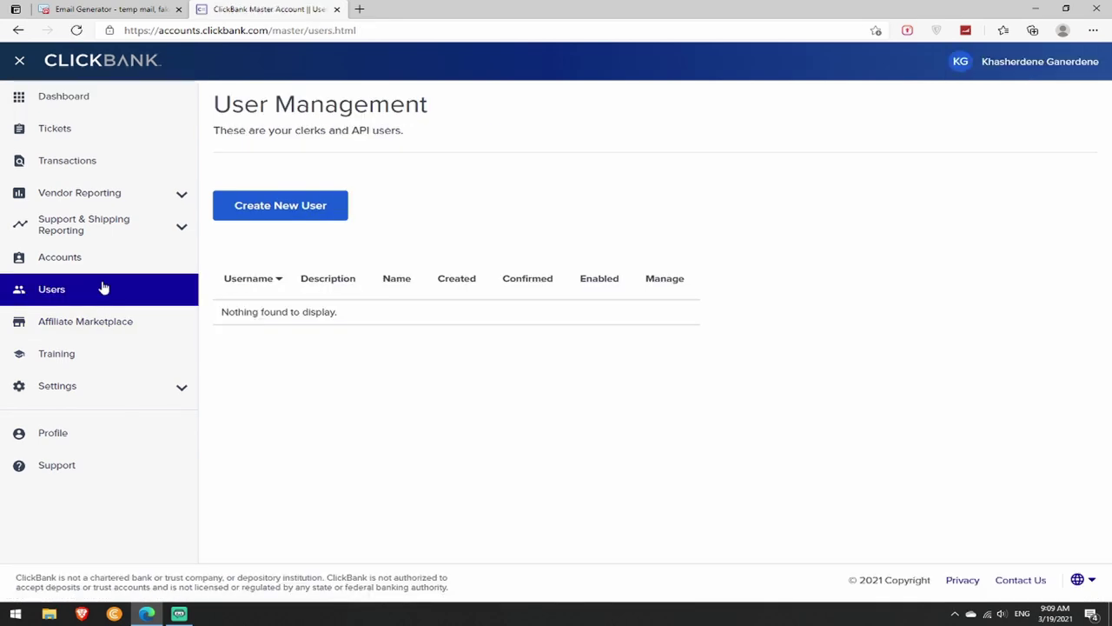
{"action": "left_click", "coordinate": [113, 257]}
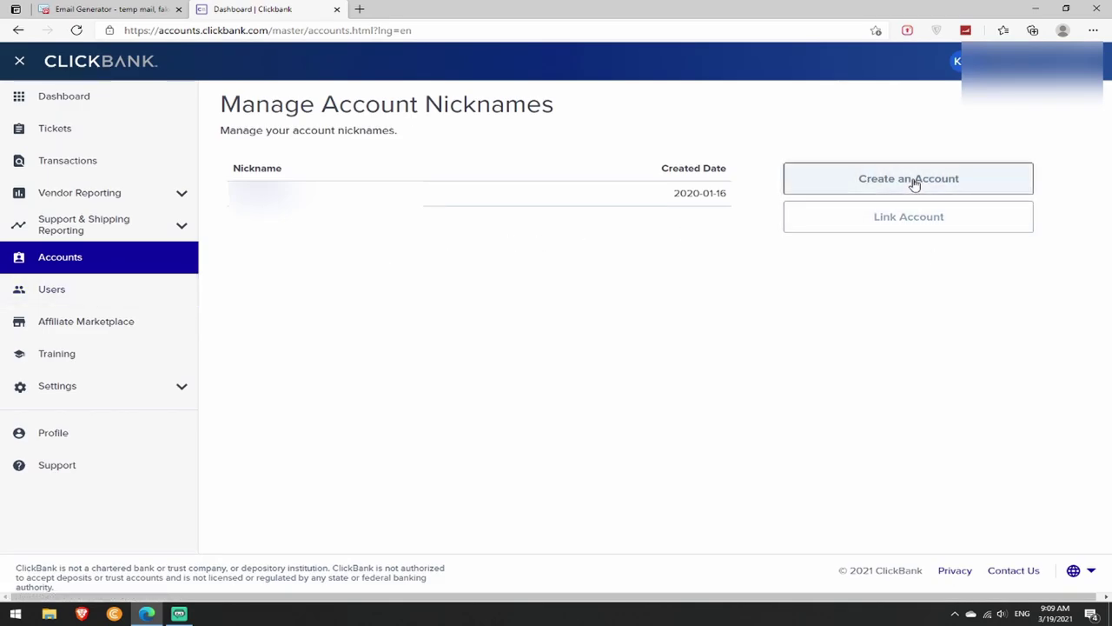
{"action": "left_click", "coordinate": [924, 189]}
{"action": "left_click", "coordinate": [405, 171]}
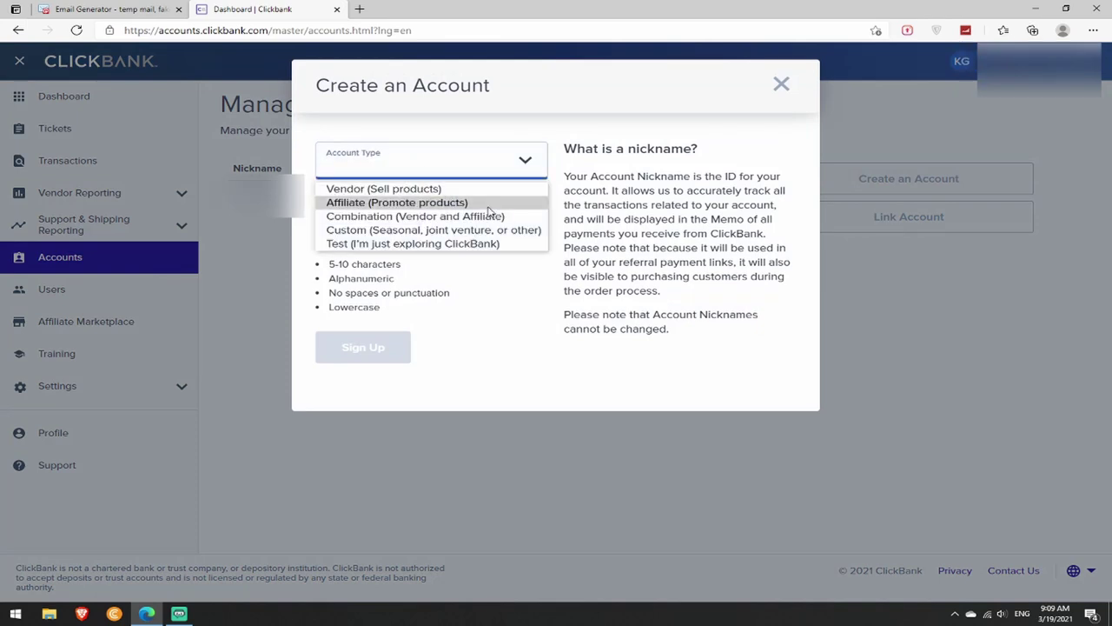
Sign up a new Affiliate (Promote products) account under the chosen nickname.
{"action": "left_click", "coordinate": [398, 207]}
{"action": "left_click", "coordinate": [445, 209]}
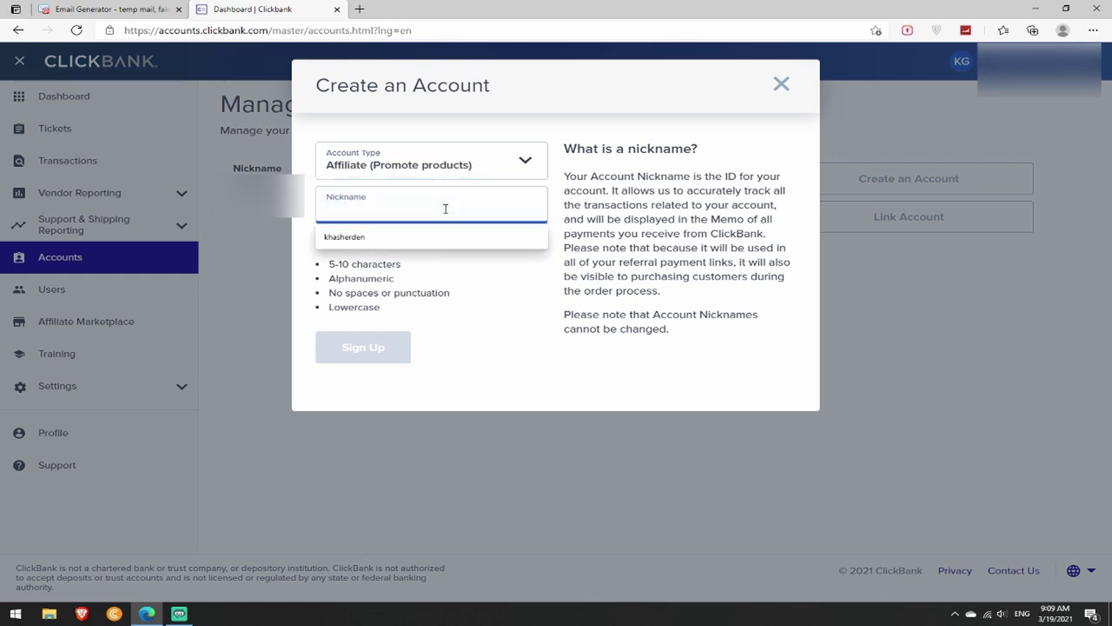
{"action": "type", "text": "khasherde"}
{"action": "key", "text": "BackSpace"}
{"action": "key", "text": "BackSpace"}
{"action": "key", "text": "BackSpace"}
{"action": "key", "text": "BackSpace"}
{"action": "key", "text": "BackSpace"}
{"action": "key", "text": "BackSpace"}
{"action": "key", "text": "BackSpace"}
{"action": "key", "text": "BackSpace"}
{"action": "key", "text": "BackSpace"}
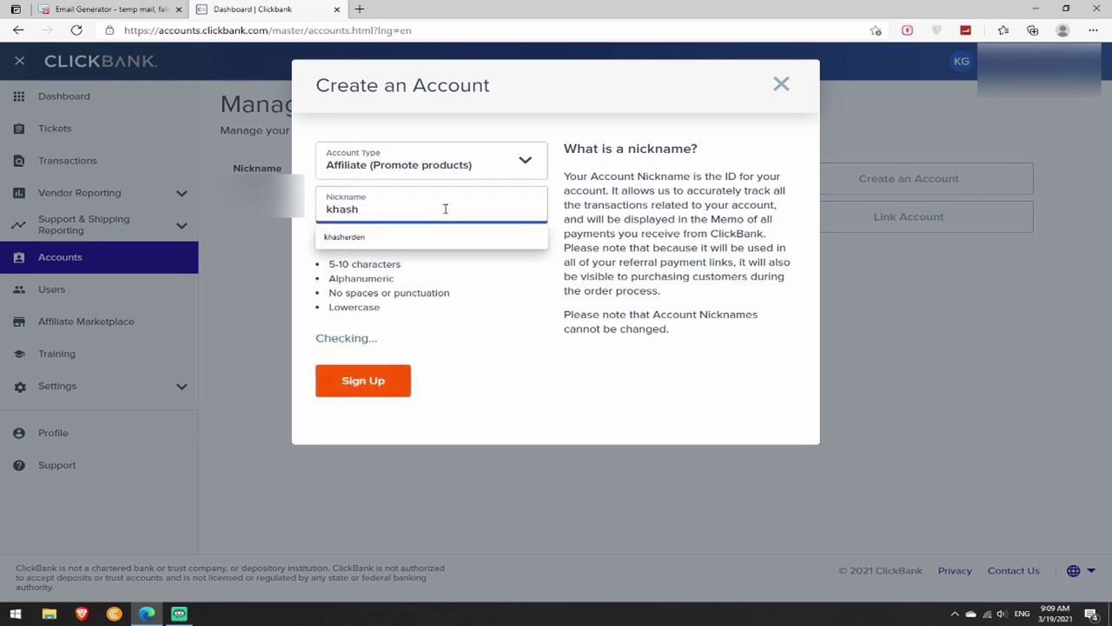
{"action": "type", "text": "bossbol"}
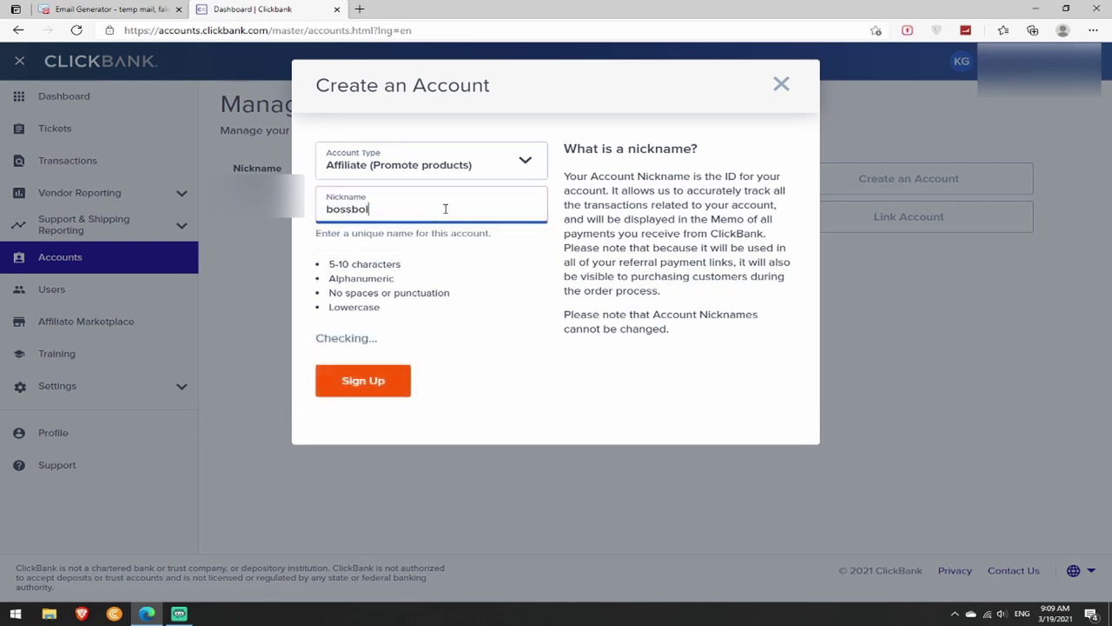
{"action": "left_click", "coordinate": [376, 398]}
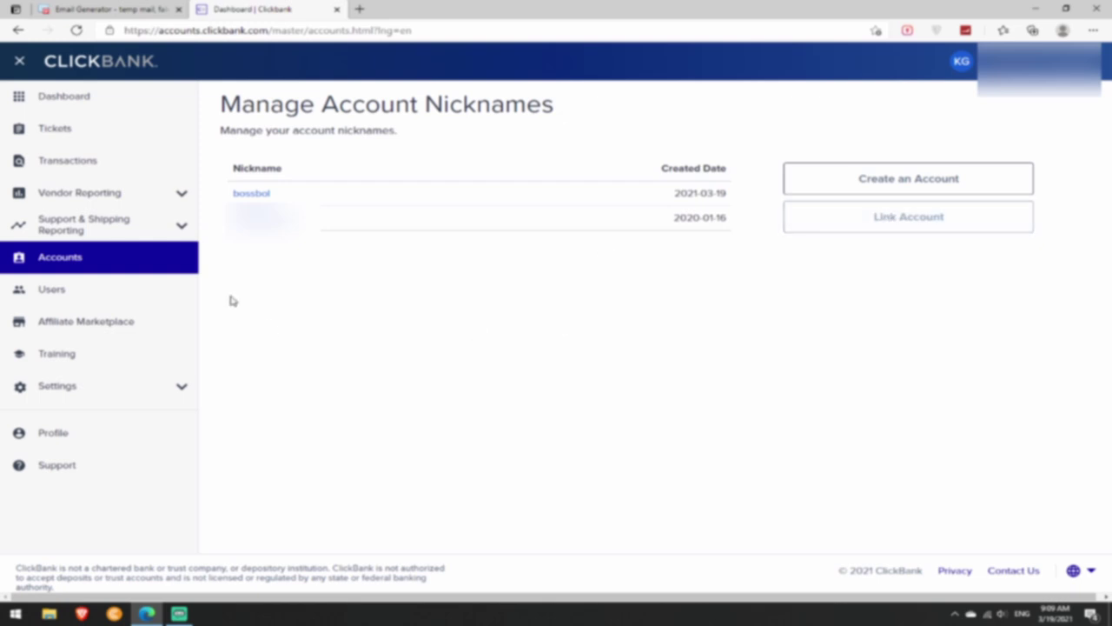
Open the new account's home page, skim its sales snapshots, then go to the Marketplace.
{"action": "left_click", "coordinate": [256, 194]}
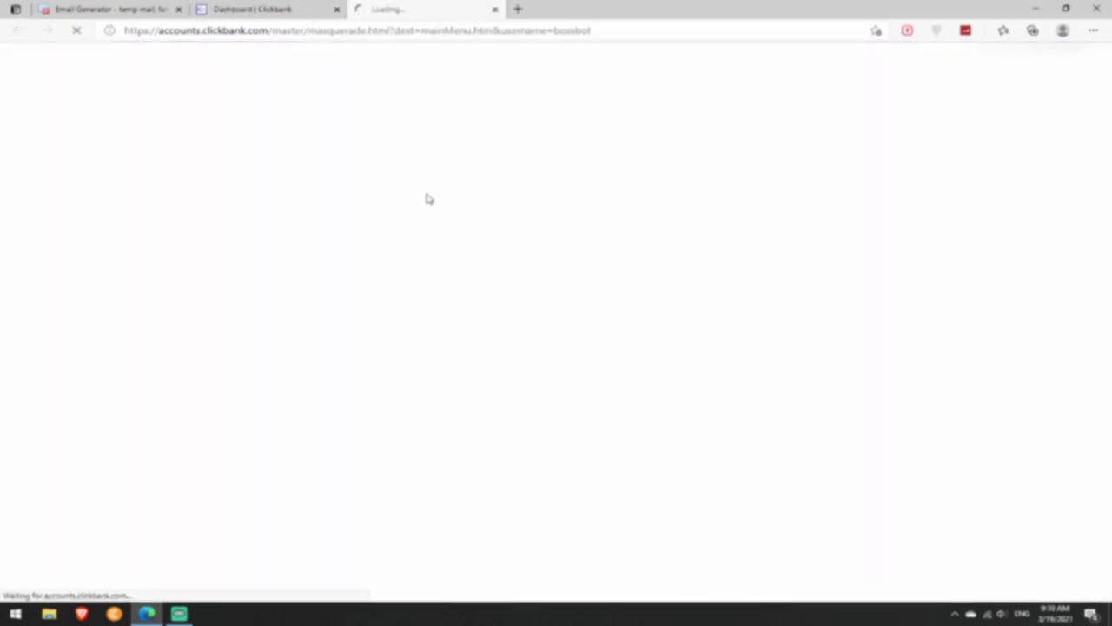
{"action": "left_click", "coordinate": [308, 11]}
{"action": "left_click", "coordinate": [421, 9]}
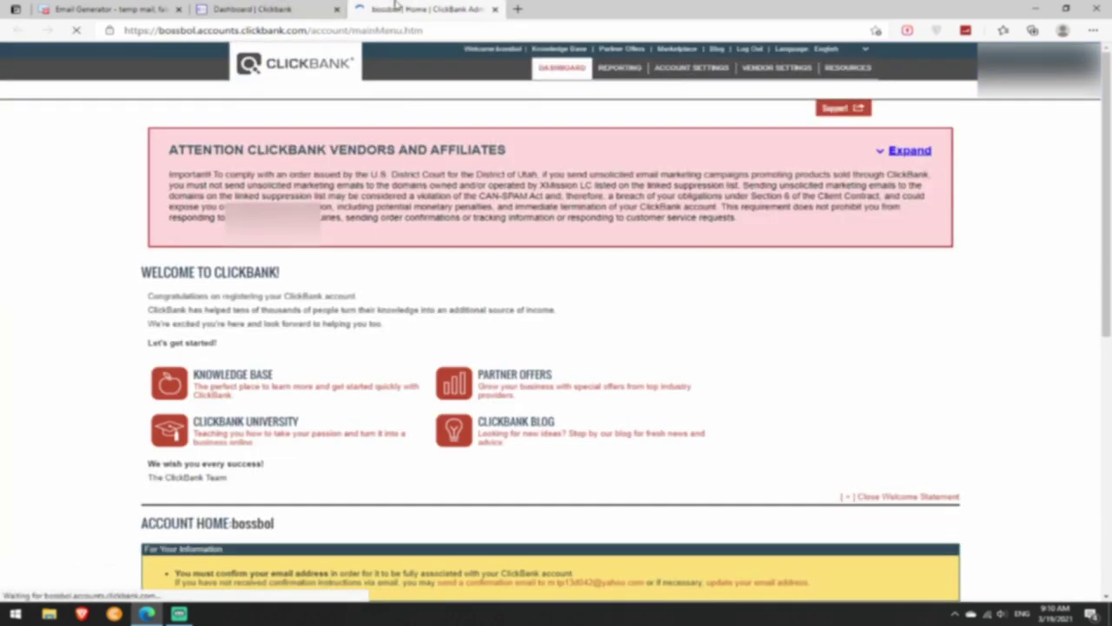
{"action": "scroll", "coordinate": [661, 264], "scroll_direction": "down", "scroll_amount": 3}
{"action": "scroll", "coordinate": [661, 263], "scroll_direction": "up", "scroll_amount": 3}
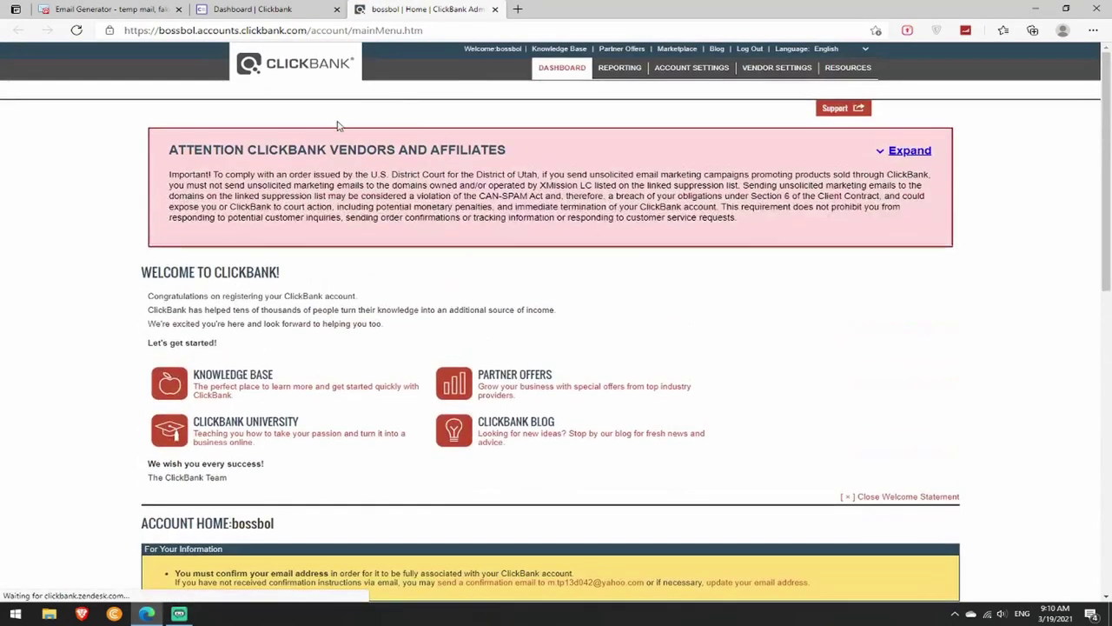
{"action": "scroll", "coordinate": [866, 383], "scroll_direction": "down", "scroll_amount": 8}
{"action": "scroll", "coordinate": [159, 284], "scroll_direction": "up", "scroll_amount": 1}
{"action": "scroll", "coordinate": [159, 284], "scroll_direction": "up", "scroll_amount": 6}
{"action": "scroll", "coordinate": [139, 287], "scroll_direction": "up", "scroll_amount": 1}
{"action": "scroll", "coordinate": [137, 288], "scroll_direction": "down", "scroll_amount": 1}
{"action": "scroll", "coordinate": [137, 289], "scroll_direction": "down", "scroll_amount": 3}
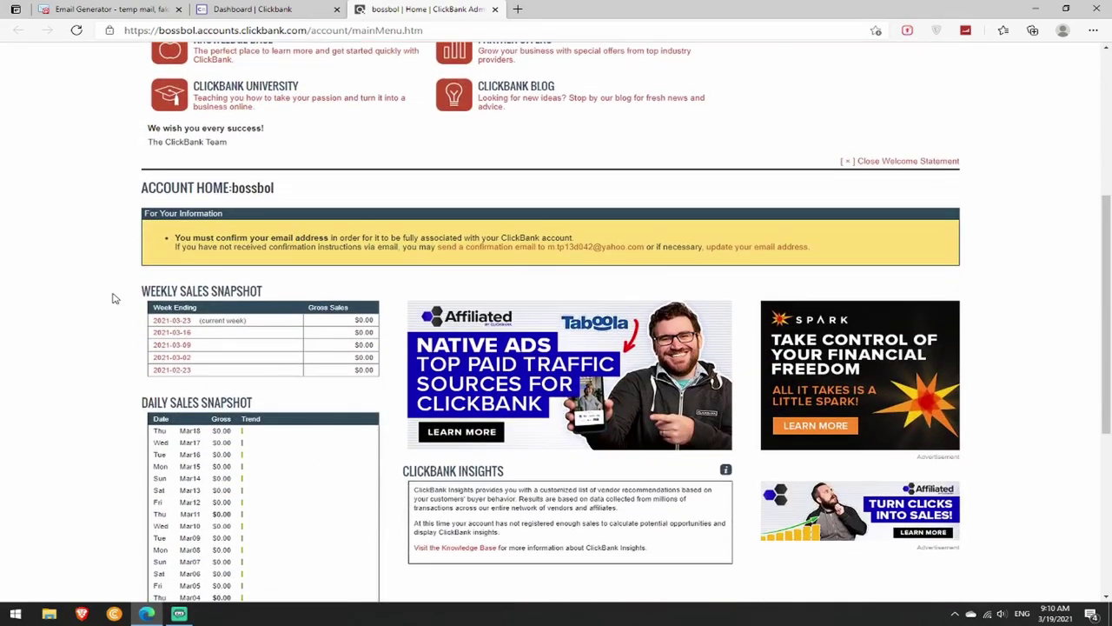
{"action": "scroll", "coordinate": [115, 291], "scroll_direction": "down", "scroll_amount": 2}
{"action": "scroll", "coordinate": [115, 291], "scroll_direction": "up", "scroll_amount": 1}
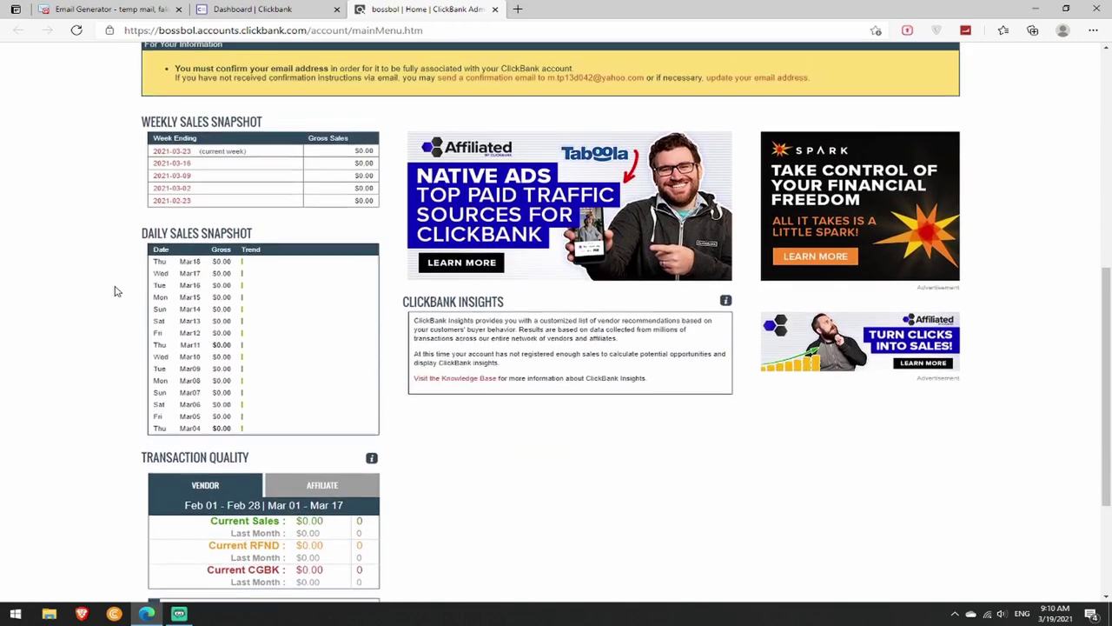
{"action": "scroll", "coordinate": [115, 292], "scroll_direction": "down", "scroll_amount": 1}
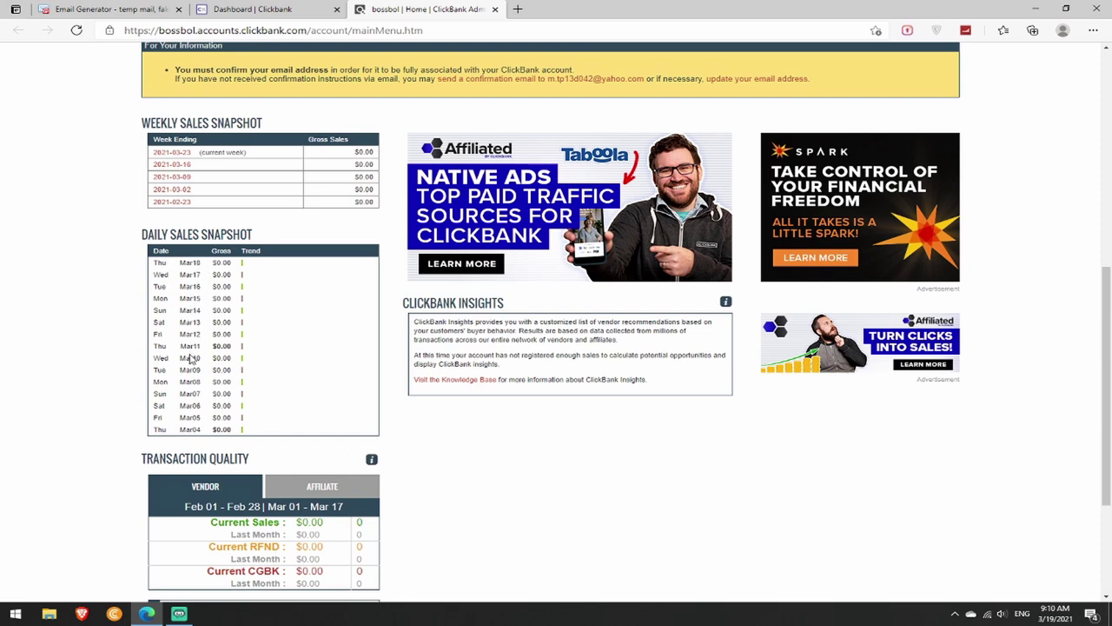
{"action": "scroll", "coordinate": [202, 310], "scroll_direction": "down", "scroll_amount": 2}
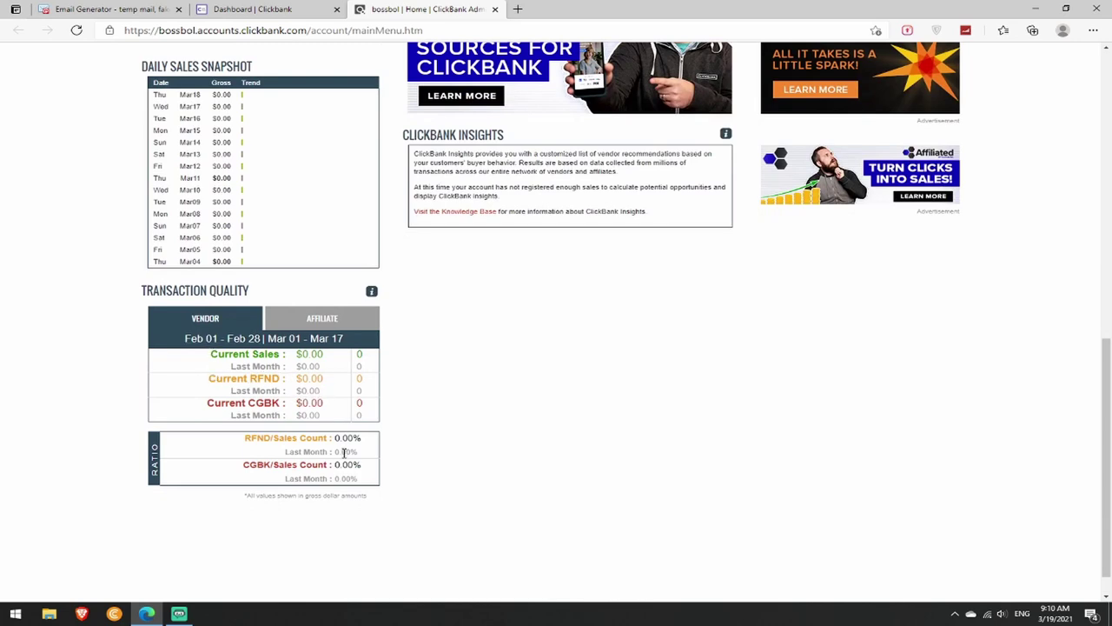
{"action": "scroll", "coordinate": [344, 456], "scroll_direction": "up", "scroll_amount": 4}
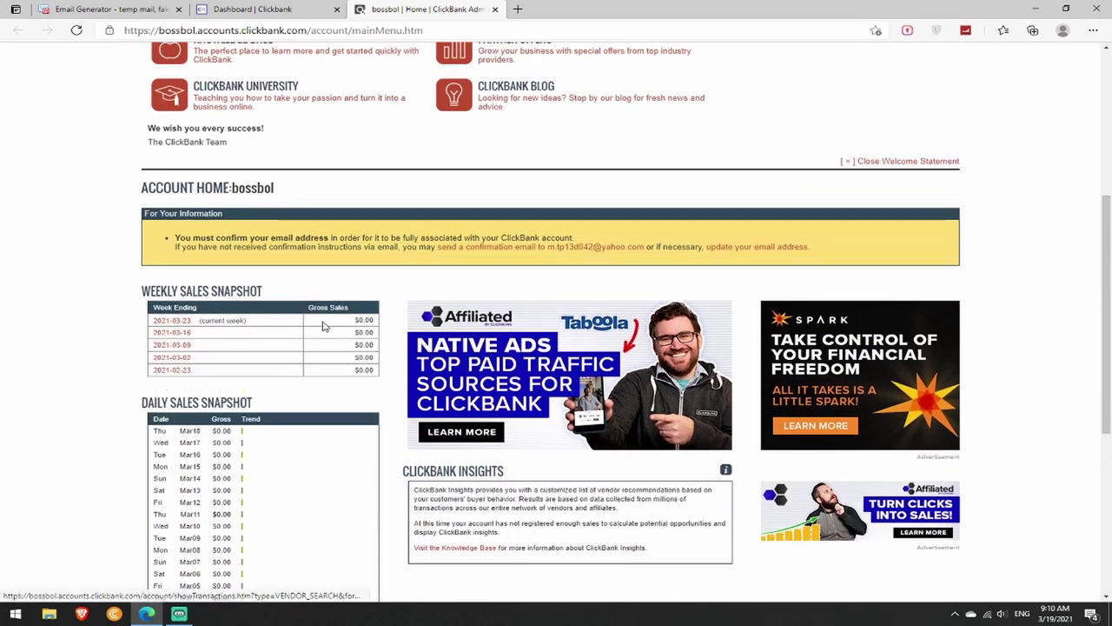
{"action": "scroll", "coordinate": [318, 323], "scroll_direction": "up", "scroll_amount": 4}
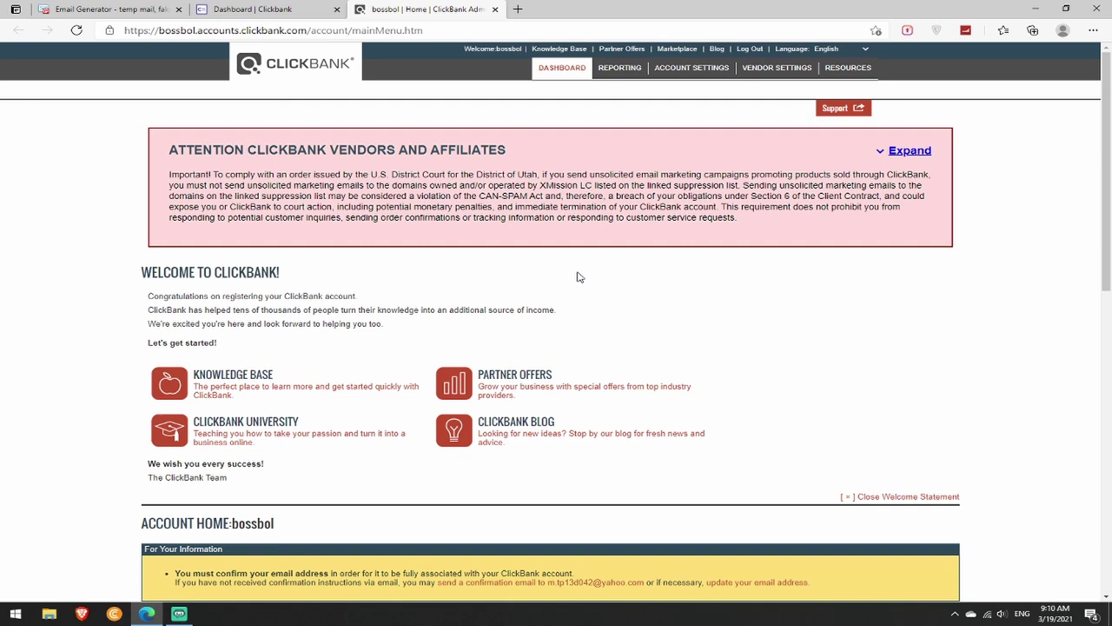
{"action": "left_click", "coordinate": [681, 49]}
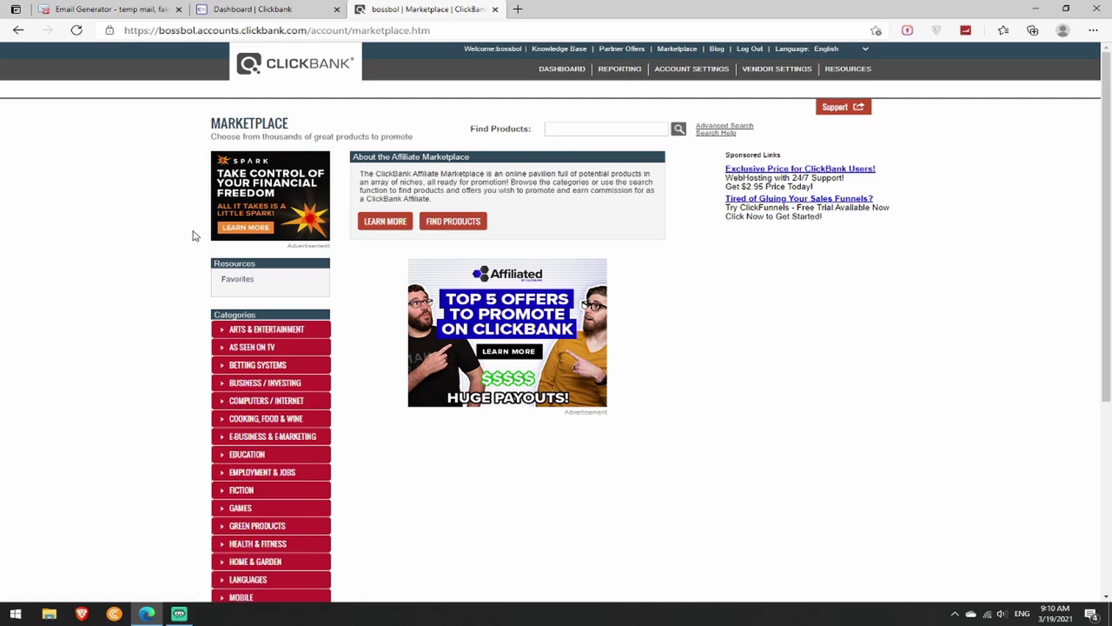
{"action": "scroll", "coordinate": [194, 236], "scroll_direction": "down", "scroll_amount": 2}
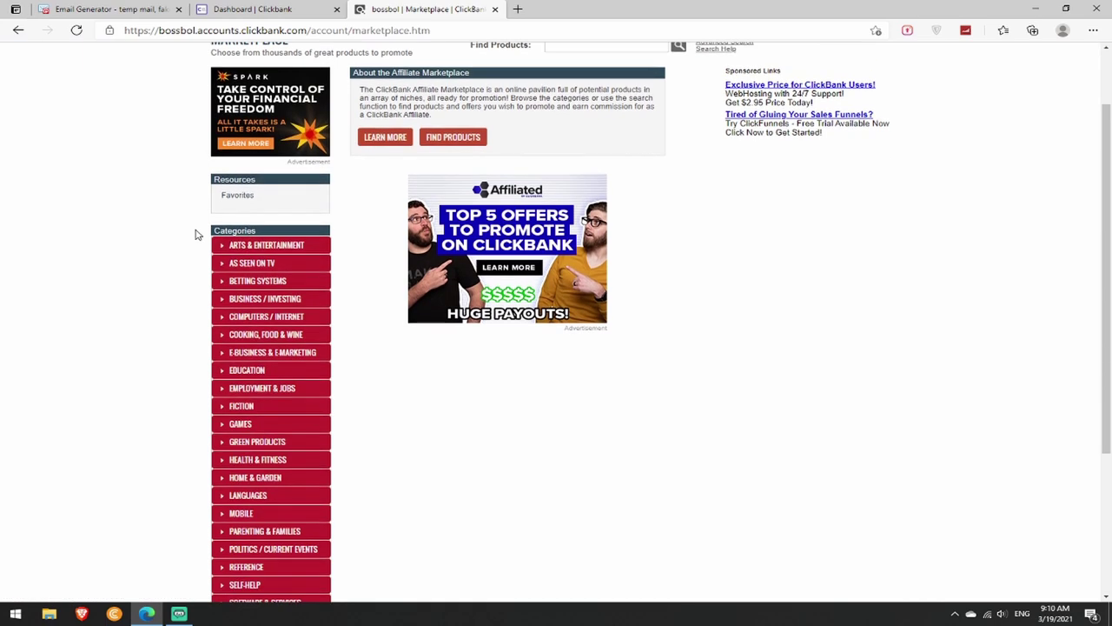
{"action": "scroll", "coordinate": [271, 315], "scroll_direction": "down", "scroll_amount": 3}
{"action": "scroll", "coordinate": [256, 339], "scroll_direction": "up", "scroll_amount": 3}
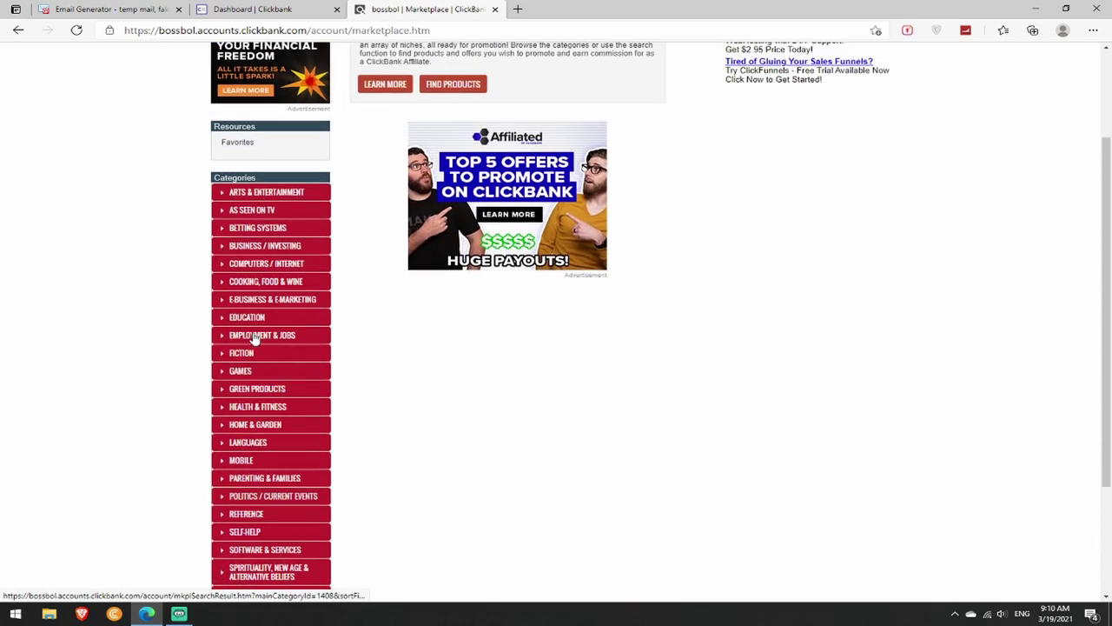
{"action": "scroll", "coordinate": [153, 279], "scroll_direction": "down", "scroll_amount": 1}
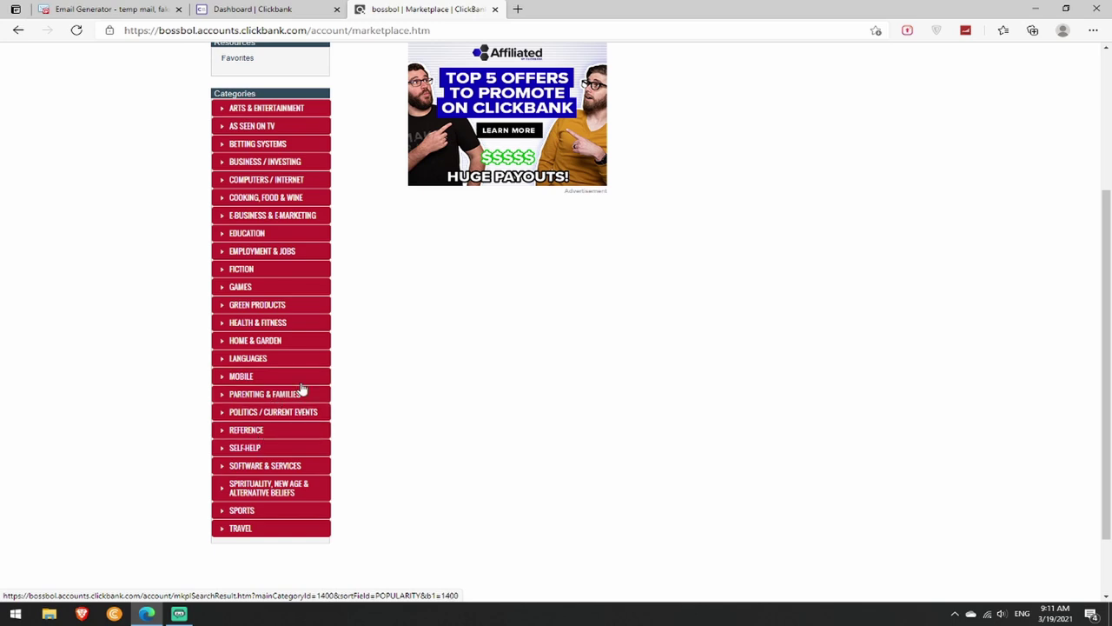
{"action": "left_click", "coordinate": [271, 323]}
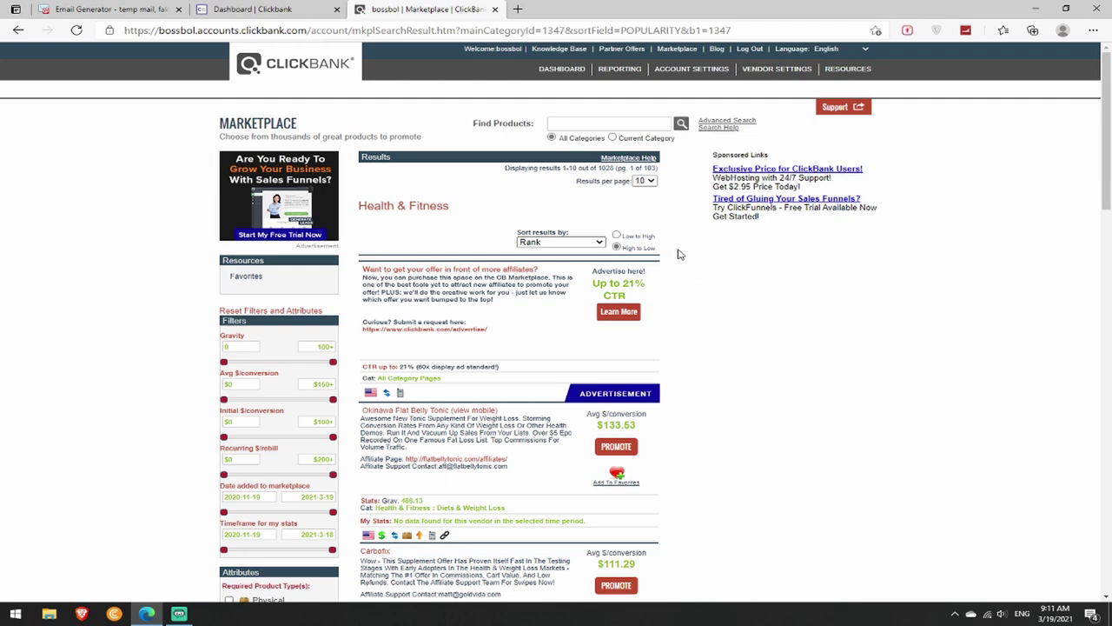
{"action": "scroll", "coordinate": [681, 254], "scroll_direction": "down", "scroll_amount": 1}
{"action": "scroll", "coordinate": [681, 254], "scroll_direction": "down", "scroll_amount": 2}
{"action": "scroll", "coordinate": [681, 252], "scroll_direction": "up", "scroll_amount": 3}
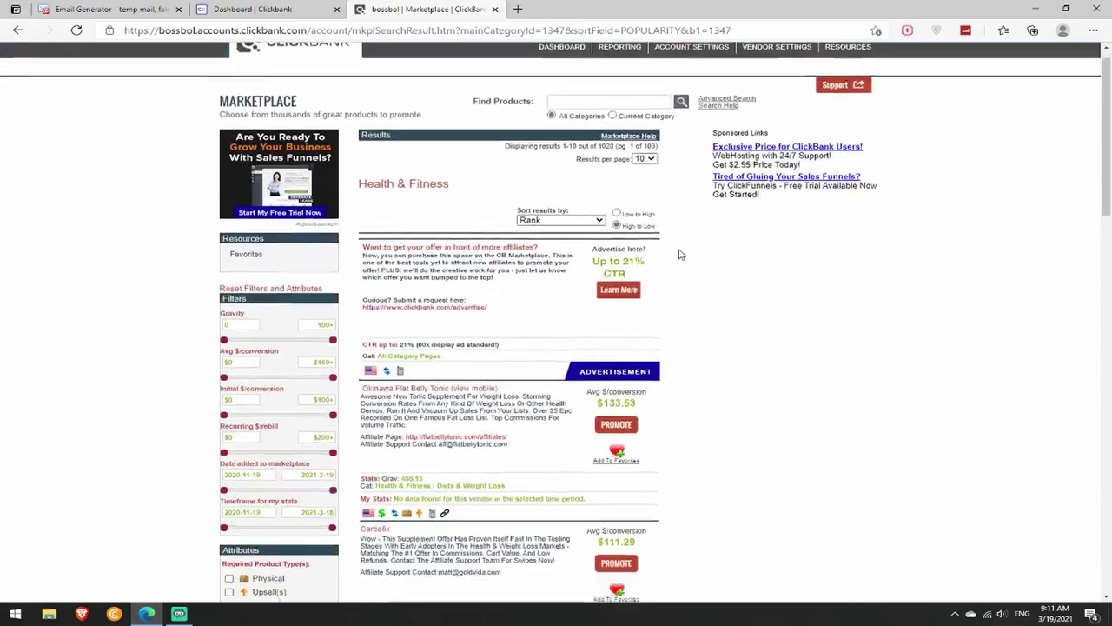
{"action": "scroll", "coordinate": [680, 252], "scroll_direction": "down", "scroll_amount": 8}
{"action": "scroll", "coordinate": [594, 154], "scroll_direction": "down", "scroll_amount": 4}
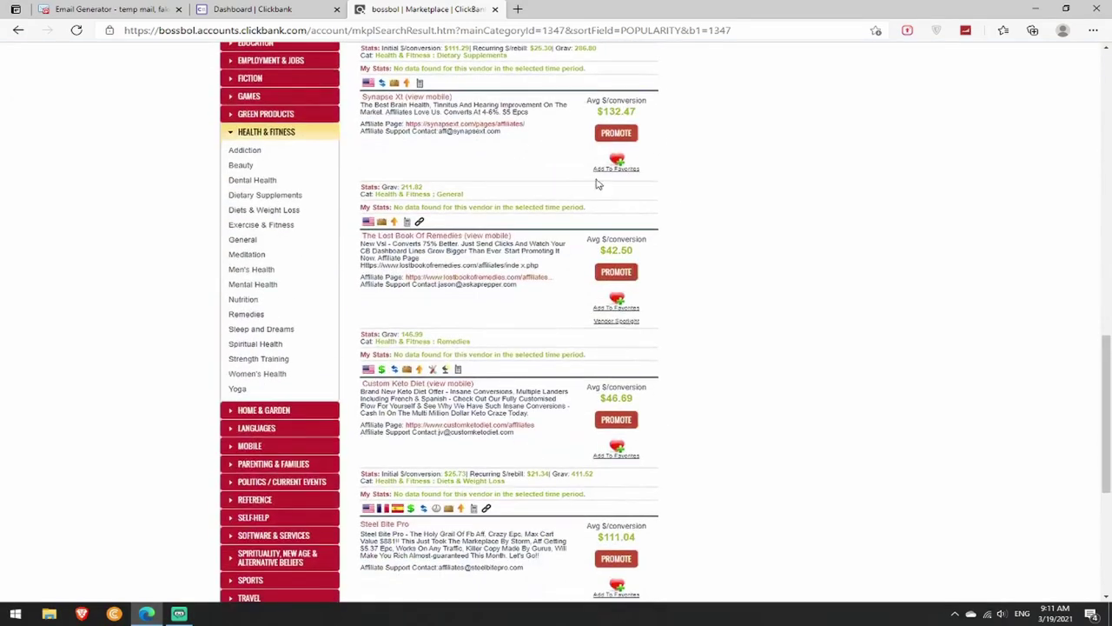
{"action": "scroll", "coordinate": [572, 251], "scroll_direction": "down", "scroll_amount": 4}
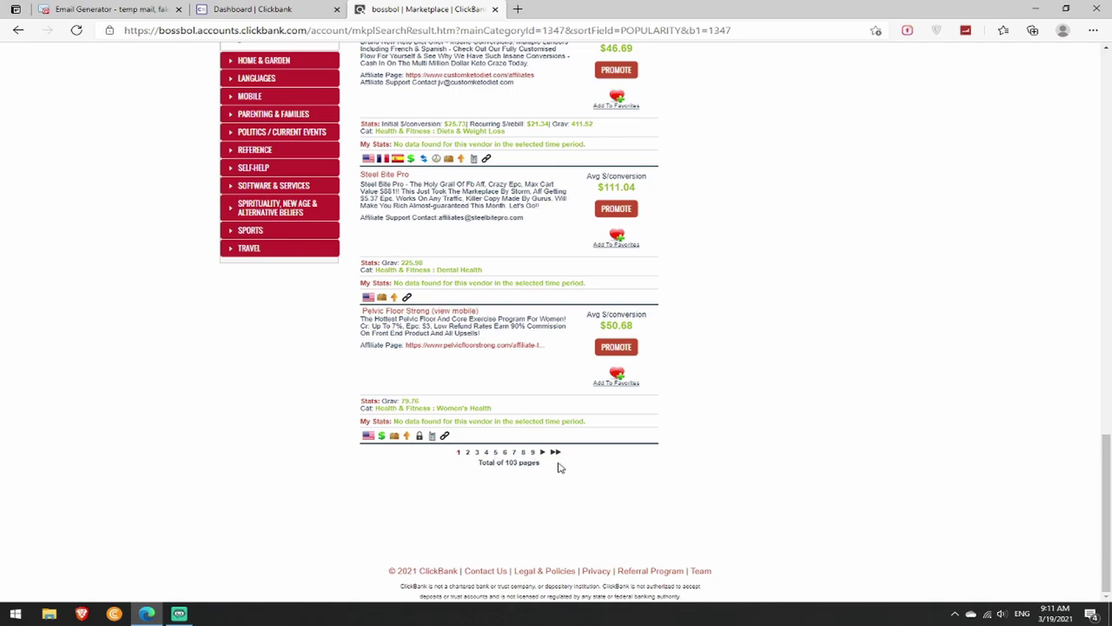
{"action": "scroll", "coordinate": [549, 448], "scroll_direction": "up", "scroll_amount": 20}
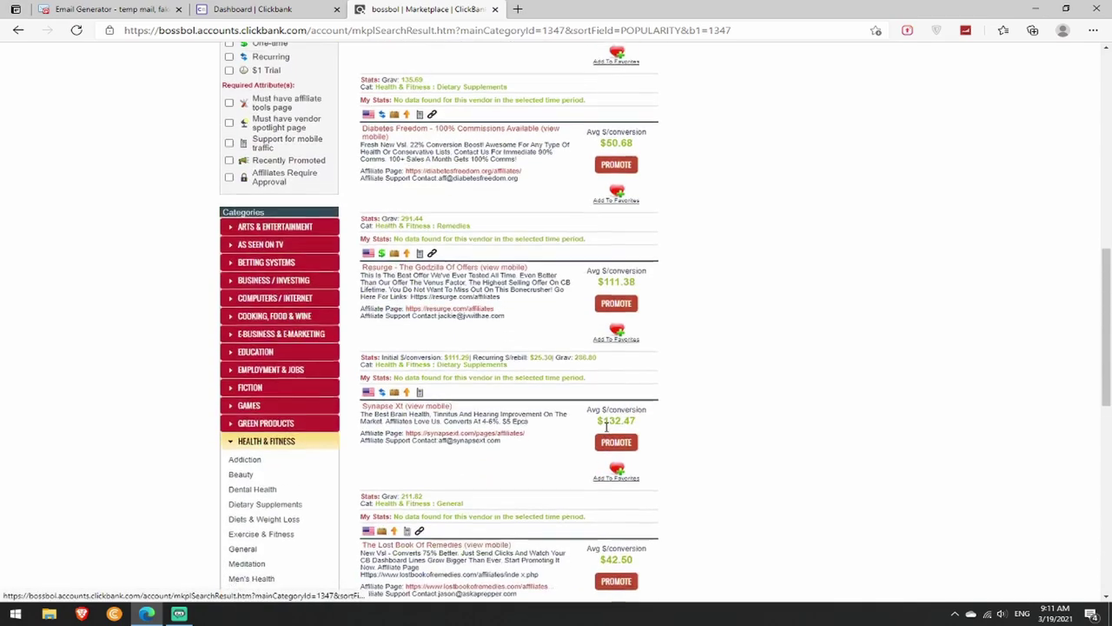
{"action": "scroll", "coordinate": [732, 348], "scroll_direction": "down", "scroll_amount": 2}
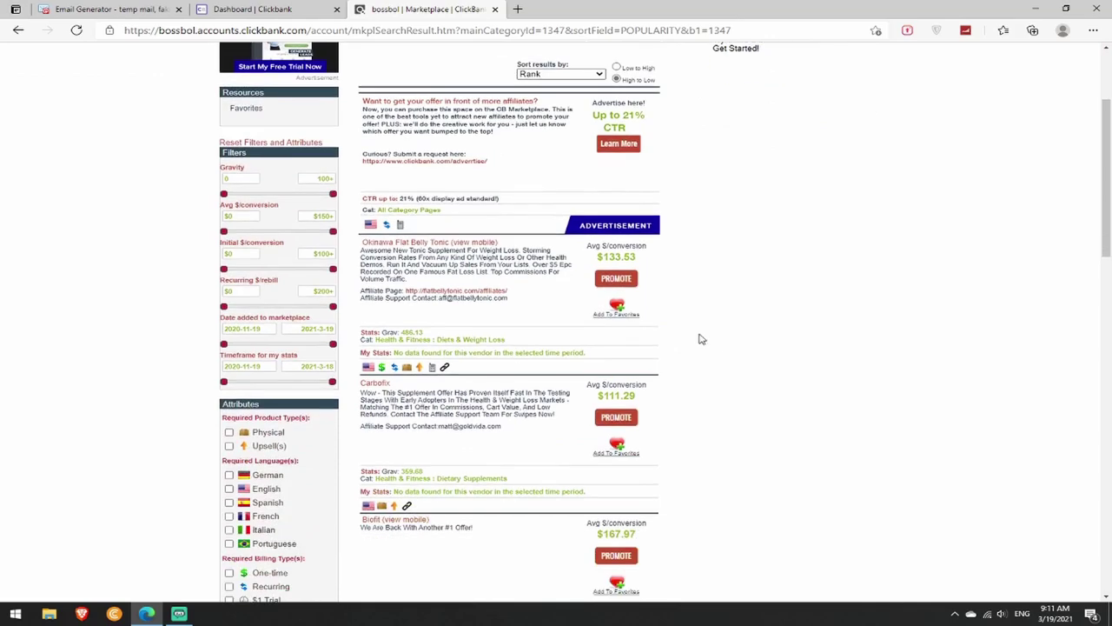
{"action": "scroll", "coordinate": [656, 283], "scroll_direction": "up", "scroll_amount": 1}
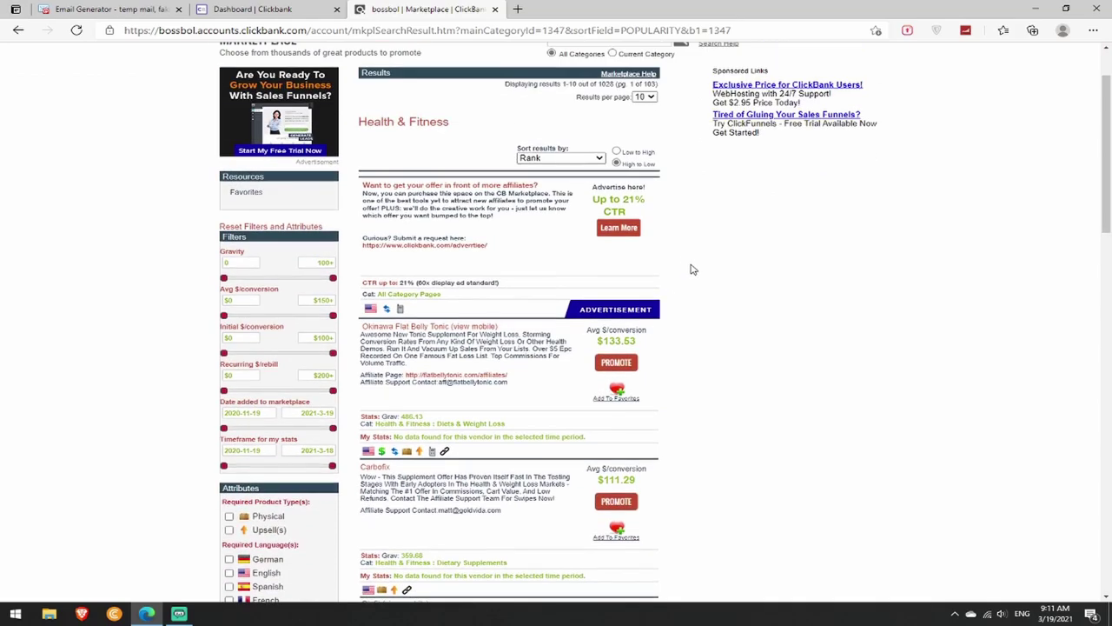
{"action": "scroll", "coordinate": [687, 261], "scroll_direction": "down", "scroll_amount": 3}
{"action": "scroll", "coordinate": [680, 245], "scroll_direction": "up", "scroll_amount": 4}
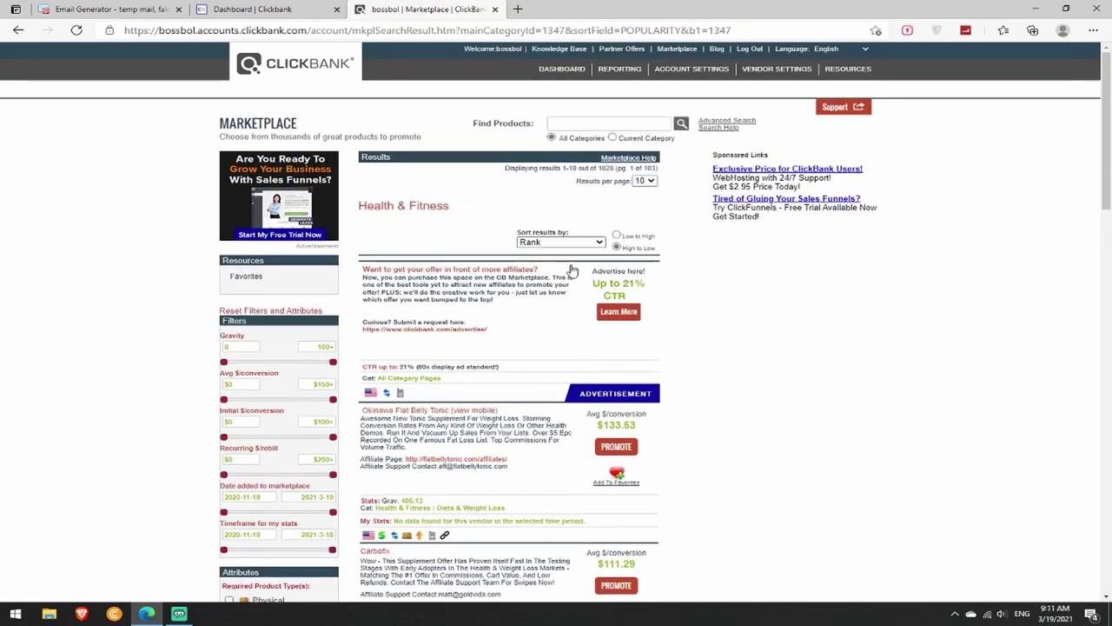
{"action": "scroll", "coordinate": [646, 276], "scroll_direction": "down", "scroll_amount": 1}
{"action": "scroll", "coordinate": [646, 275], "scroll_direction": "down", "scroll_amount": 1}
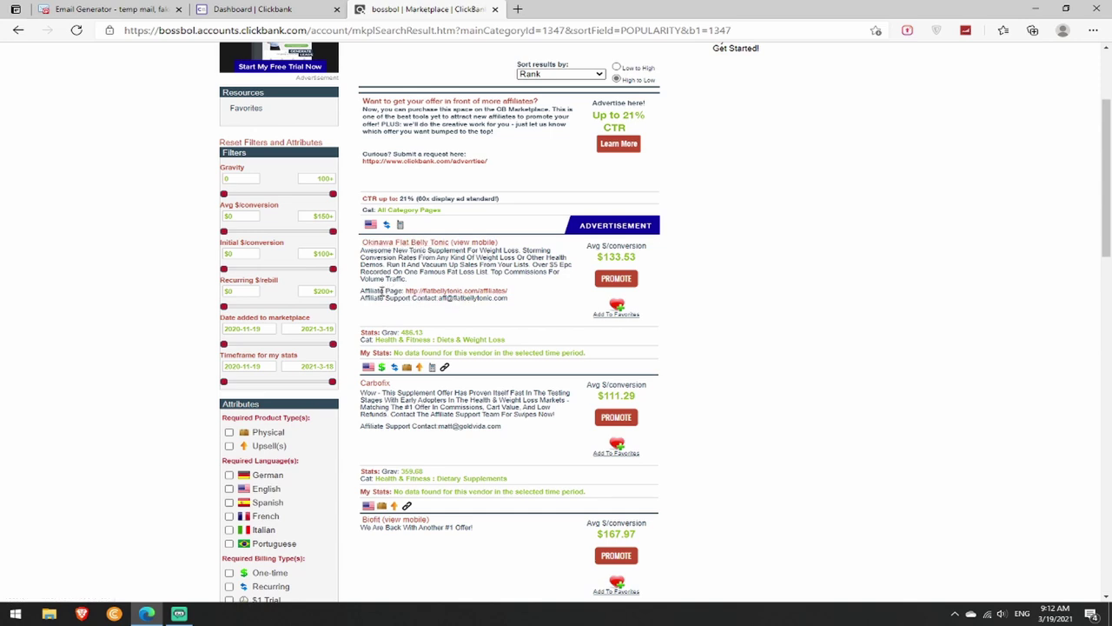
{"action": "left_click", "coordinate": [431, 297]}
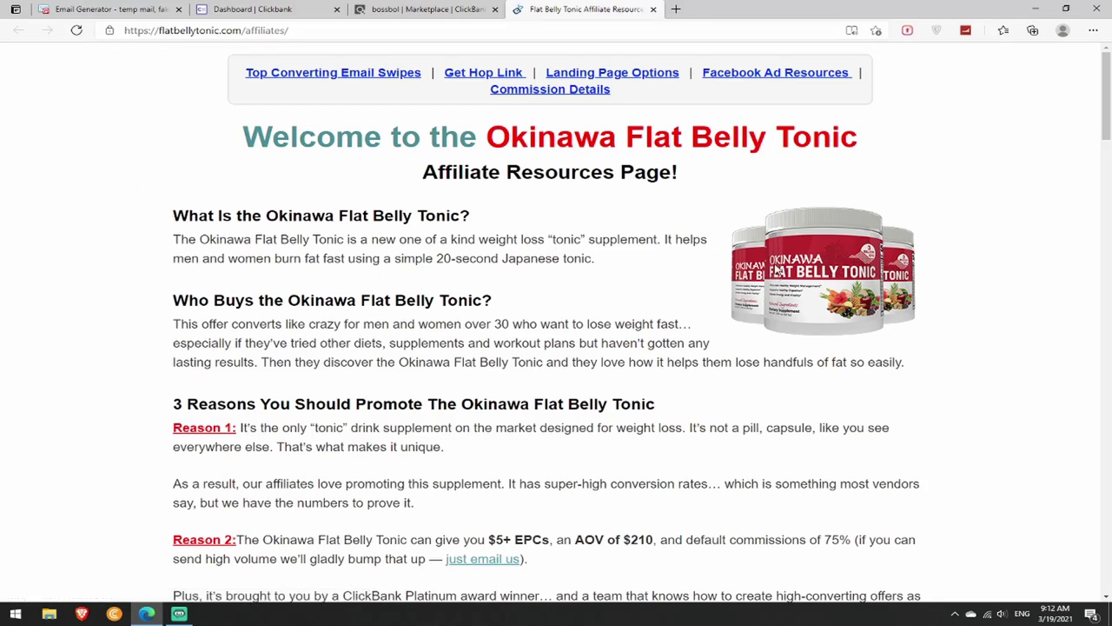
{"action": "scroll", "coordinate": [565, 258], "scroll_direction": "down", "scroll_amount": 5}
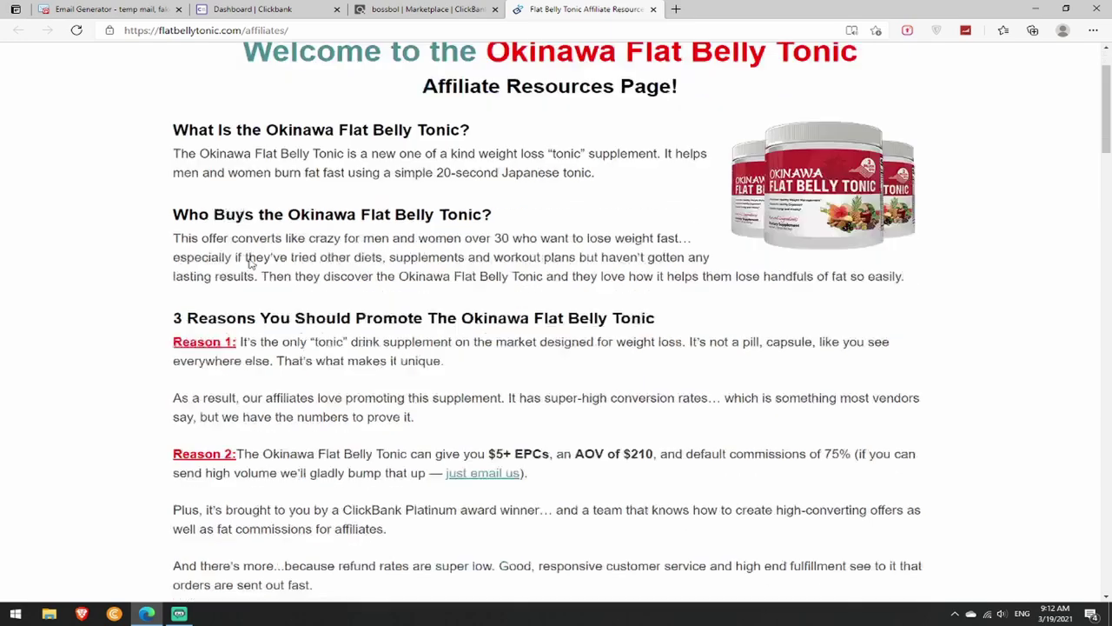
{"action": "scroll", "coordinate": [999, 292], "scroll_direction": "up", "scroll_amount": 5}
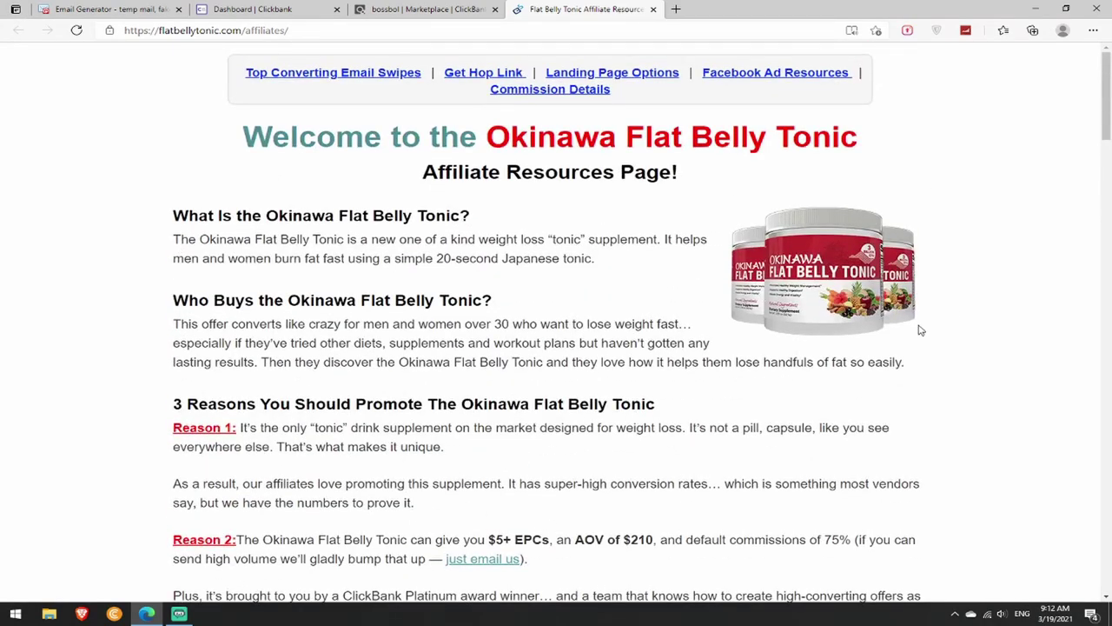
{"action": "scroll", "coordinate": [757, 326], "scroll_direction": "down", "scroll_amount": 13}
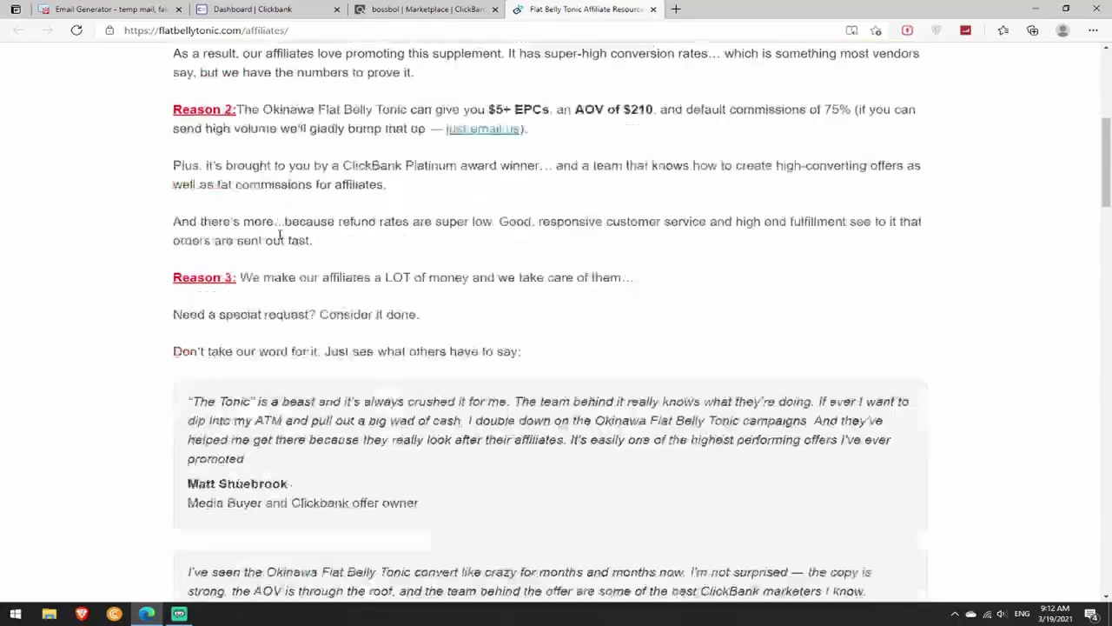
{"action": "scroll", "coordinate": [148, 222], "scroll_direction": "down", "scroll_amount": 18}
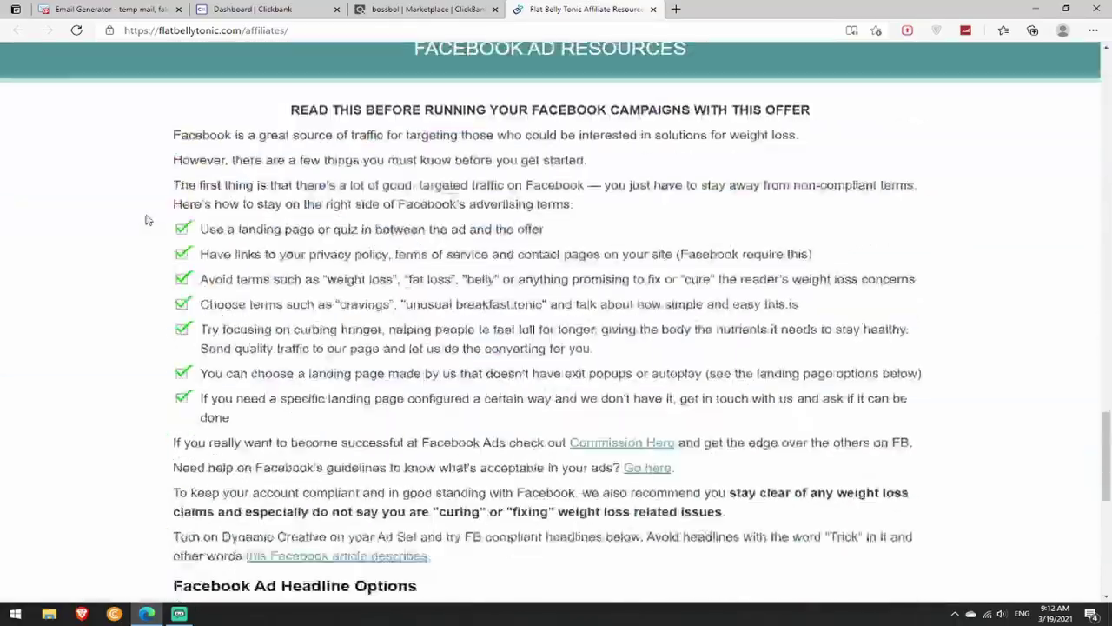
{"action": "scroll", "coordinate": [179, 258], "scroll_direction": "up", "scroll_amount": 20}
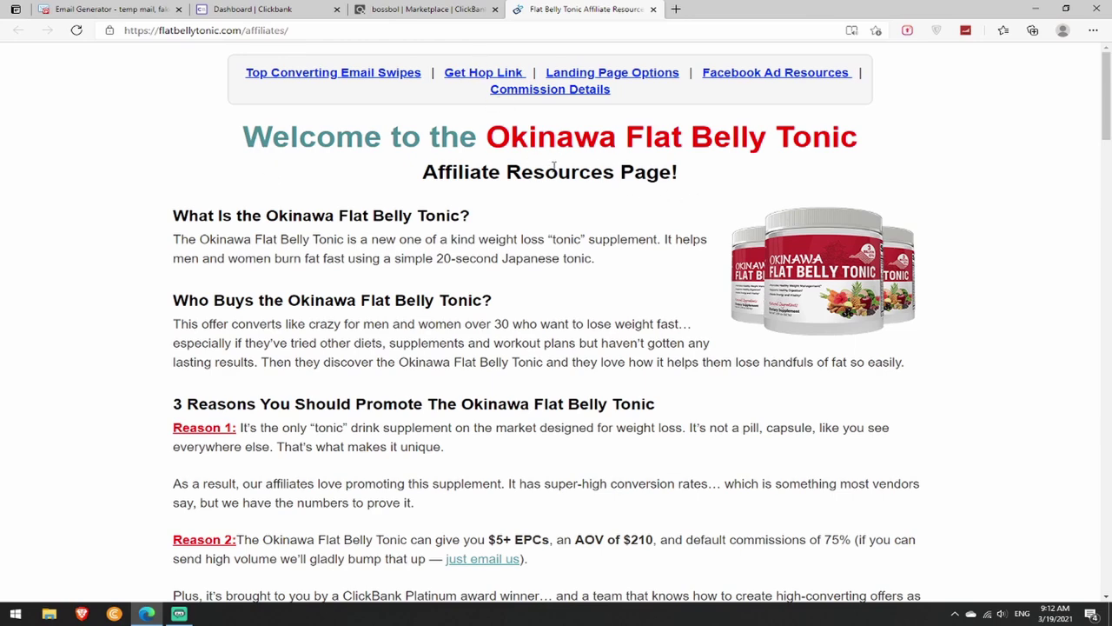
{"action": "left_click", "coordinate": [431, 9]}
{"action": "left_click", "coordinate": [653, 9]}
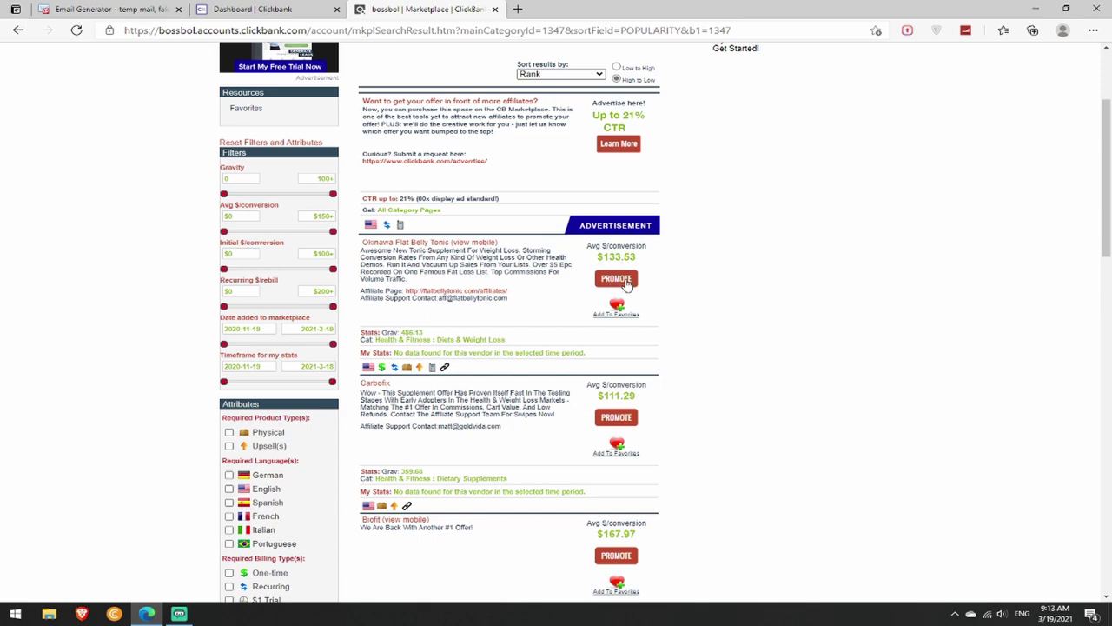
Generate and copy the encrypted HopLink for Okinawa Flat Belly Tonic, then close the popup.
{"action": "left_click", "coordinate": [625, 282]}
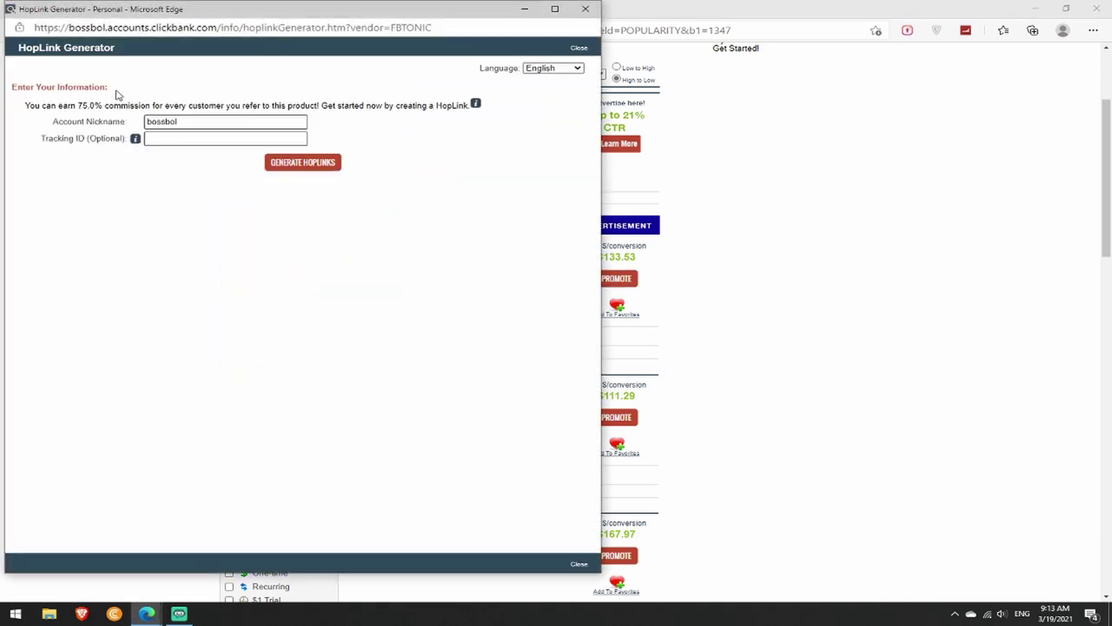
{"action": "left_click", "coordinate": [192, 122]}
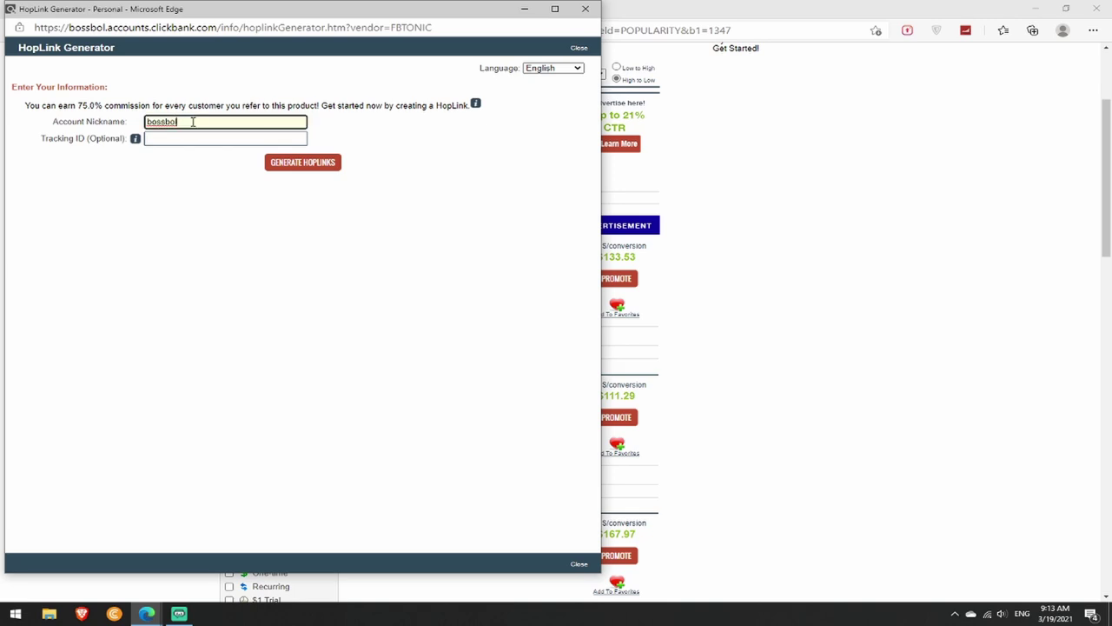
{"action": "left_click", "coordinate": [298, 167]}
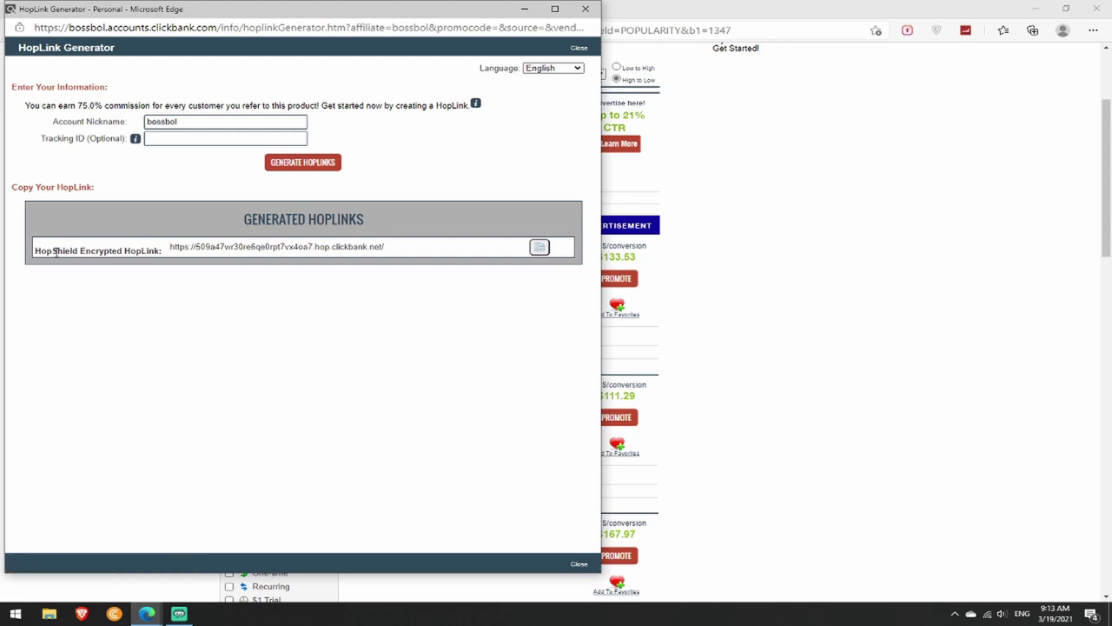
{"action": "left_click", "coordinate": [539, 249]}
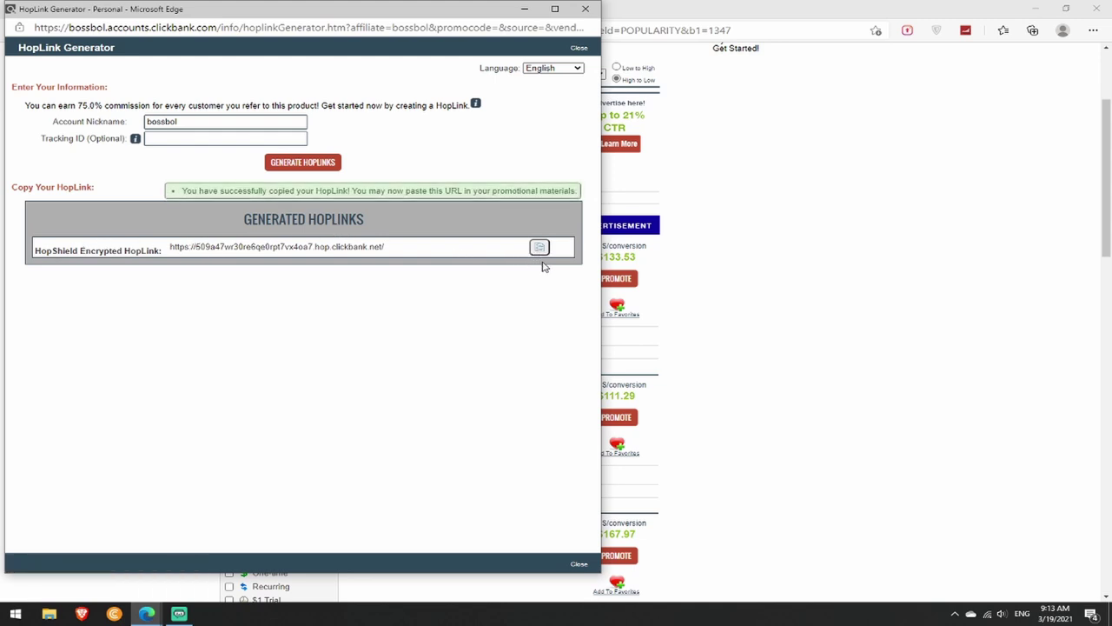
{"action": "left_click", "coordinate": [584, 8]}
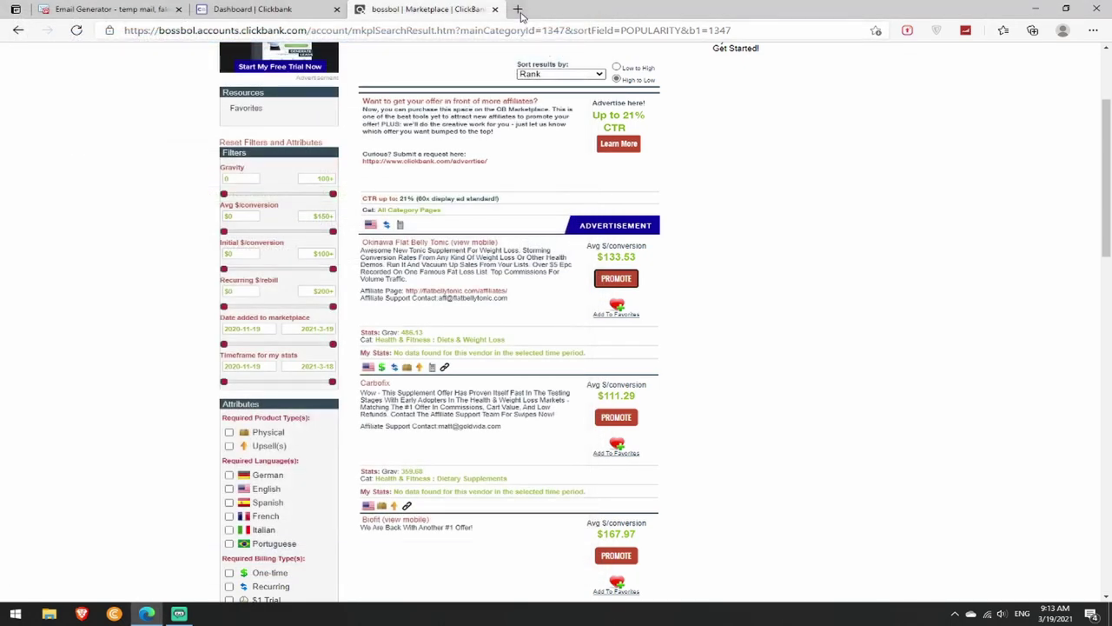
{"action": "left_click", "coordinate": [521, 14]}
Load the copied HopLink in the new tab and play the Flat Belly Tonic video with sound.
{"action": "key", "text": "ctrl+v"}
{"action": "key", "text": "Return"}
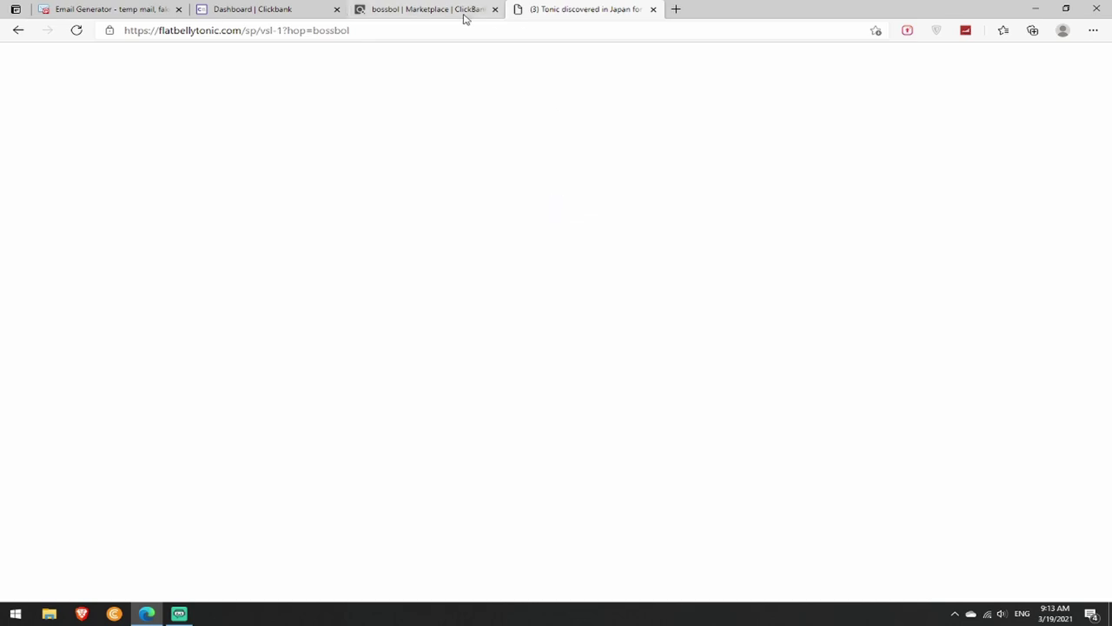
{"action": "left_click", "coordinate": [74, 30]}
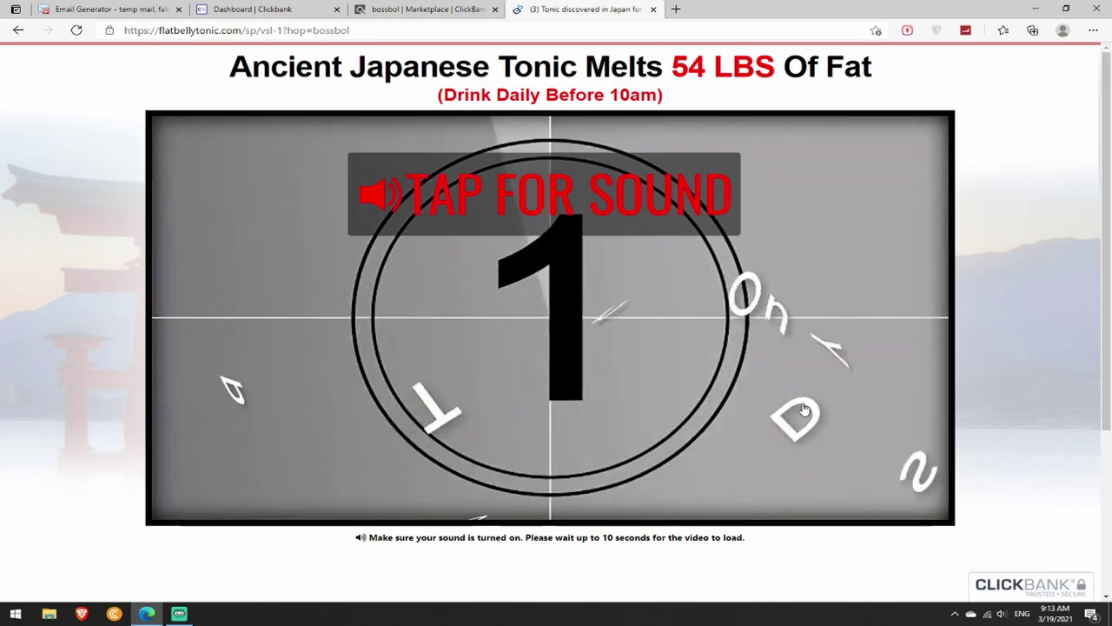
{"action": "left_click", "coordinate": [803, 406]}
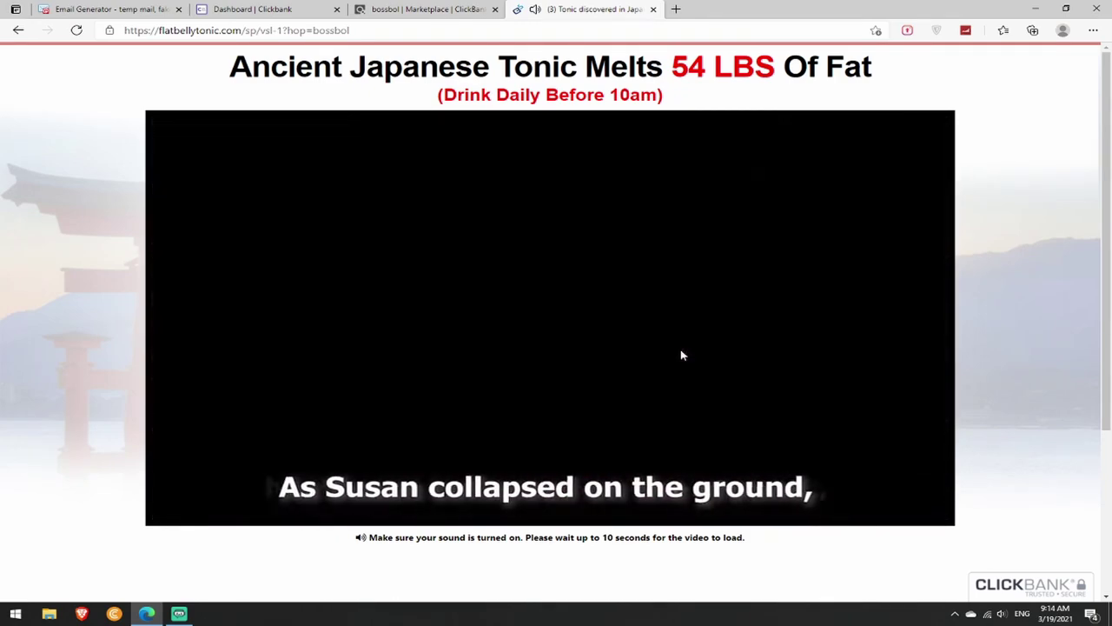
Pause and resume the Flat Belly Tonic sales video, and dismiss the WAIT offer popup.
{"action": "left_click", "coordinate": [685, 355]}
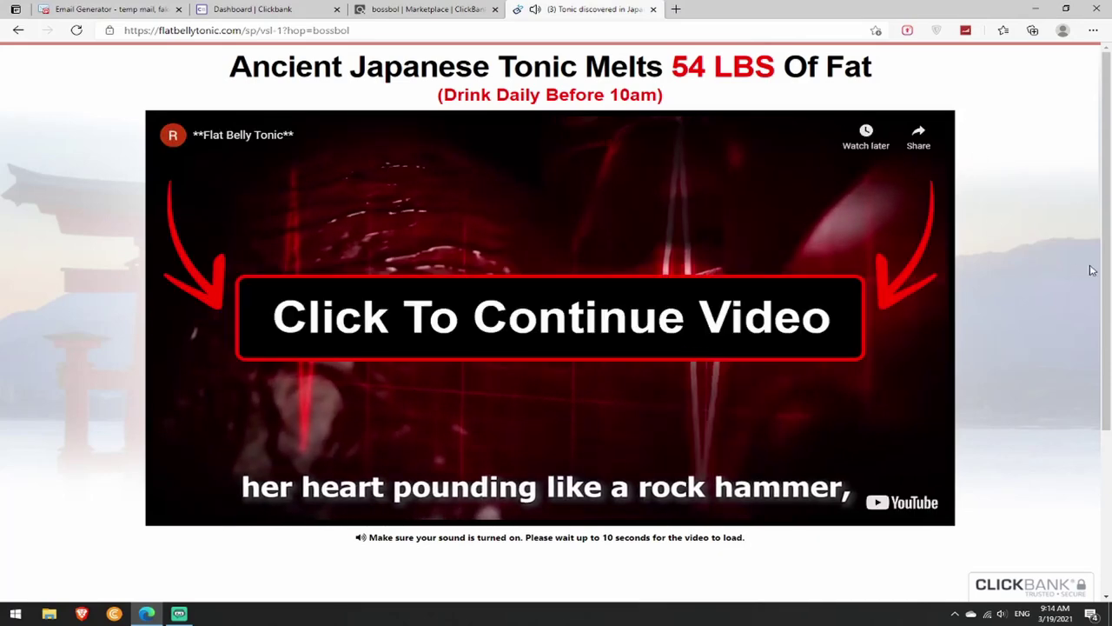
{"action": "scroll", "coordinate": [276, 220], "scroll_direction": "down", "scroll_amount": 2}
{"action": "scroll", "coordinate": [756, 298], "scroll_direction": "down", "scroll_amount": 1}
{"action": "scroll", "coordinate": [770, 298], "scroll_direction": "up", "scroll_amount": 3}
{"action": "left_click", "coordinate": [594, 318]}
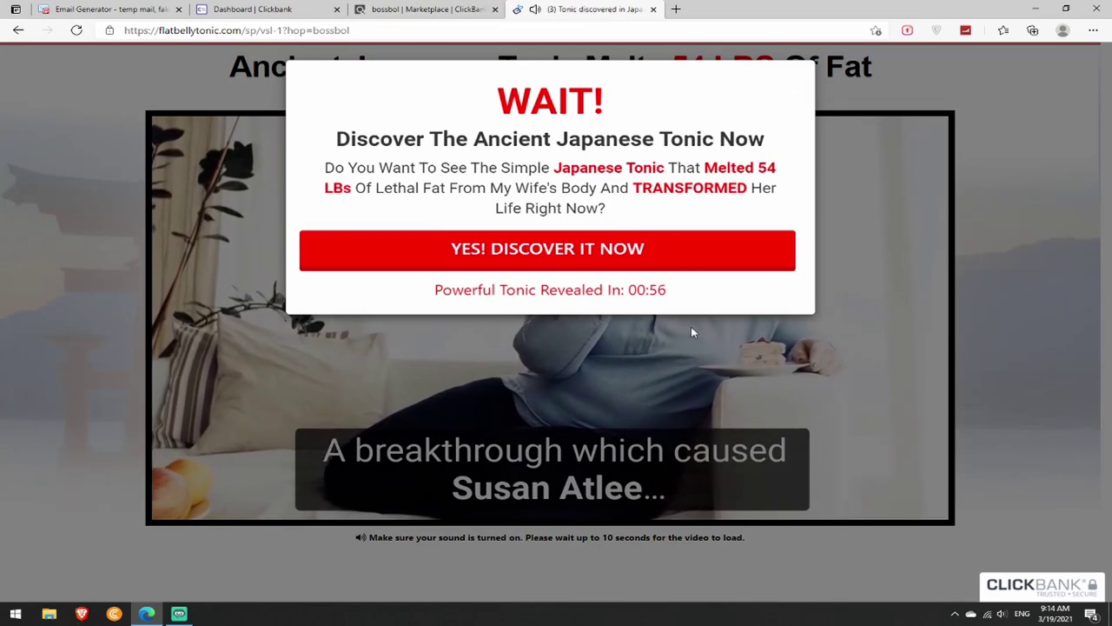
{"action": "left_click", "coordinate": [564, 259]}
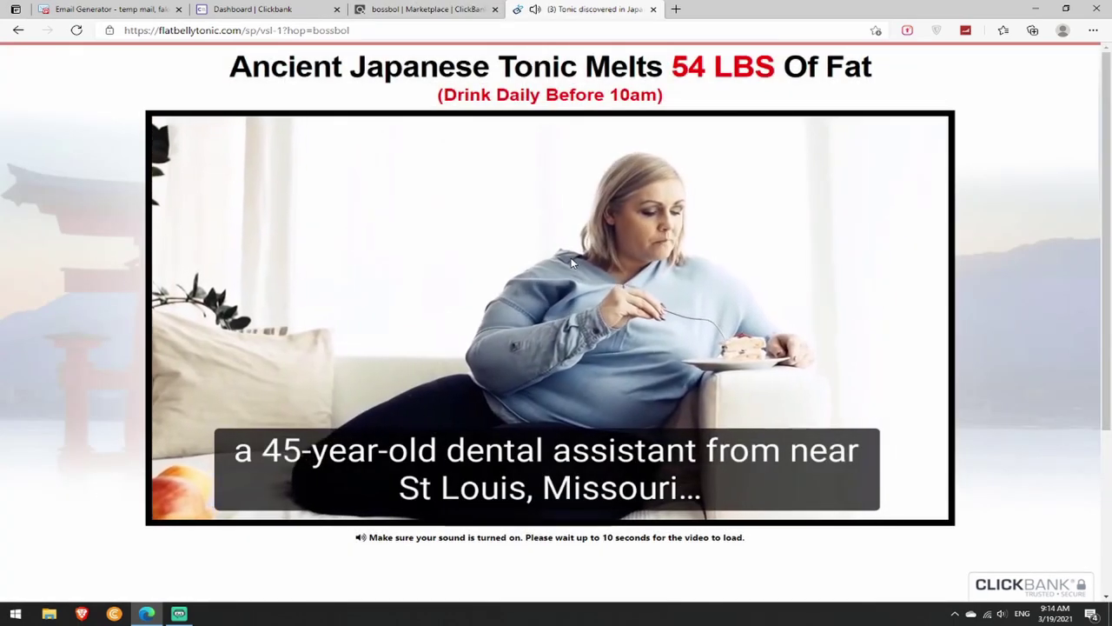
Take a last look at the sales page, then close its tab.
{"action": "key", "text": "ctrl+shift+Tab"}
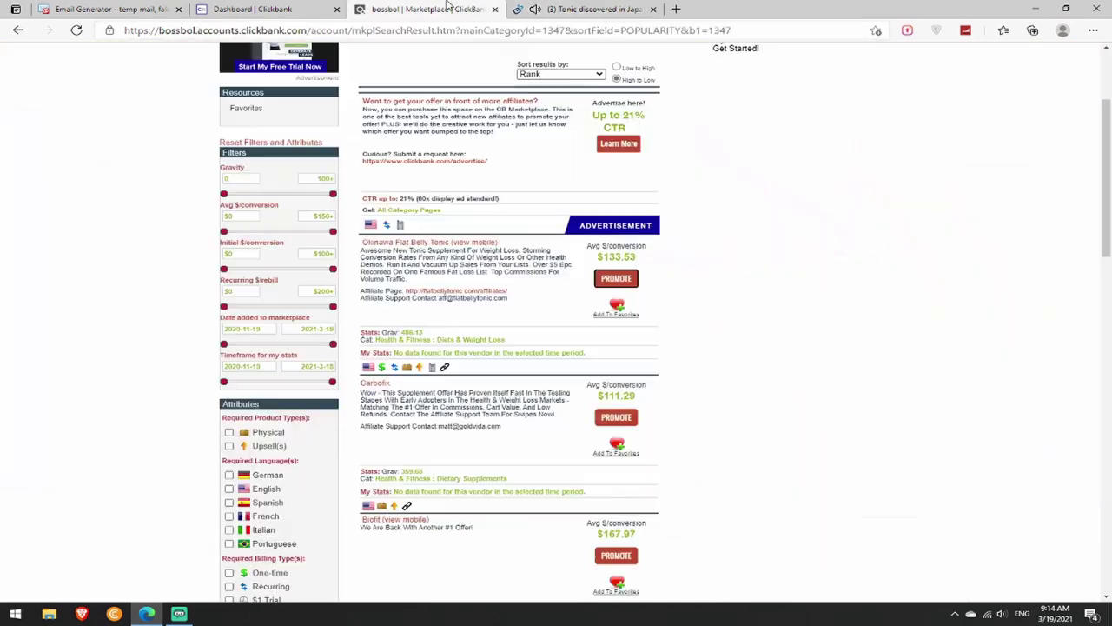
{"action": "left_click", "coordinate": [559, 8]}
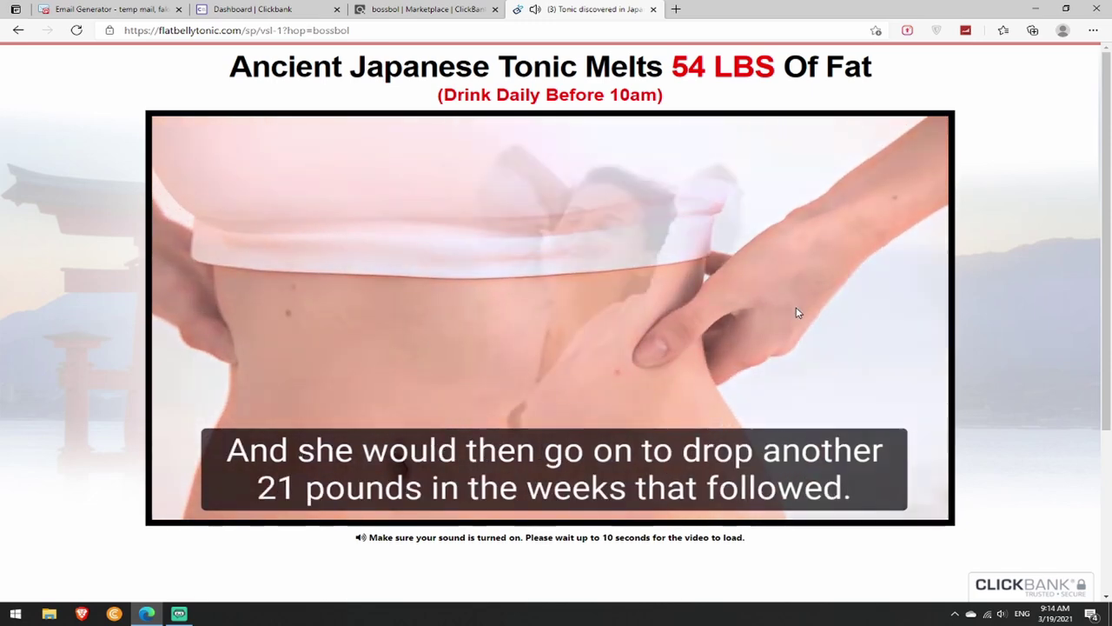
{"action": "scroll", "coordinate": [869, 435], "scroll_direction": "down", "scroll_amount": 3}
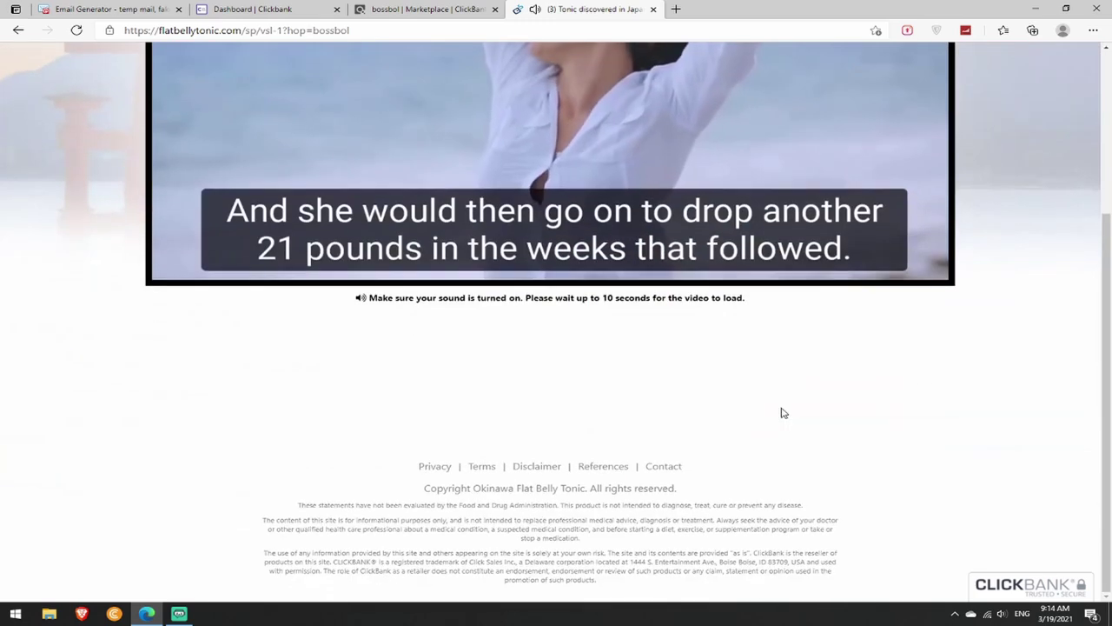
{"action": "scroll", "coordinate": [783, 412], "scroll_direction": "up", "scroll_amount": 3}
{"action": "scroll", "coordinate": [608, 304], "scroll_direction": "down", "scroll_amount": 1}
{"action": "scroll", "coordinate": [405, 188], "scroll_direction": "up", "scroll_amount": 1}
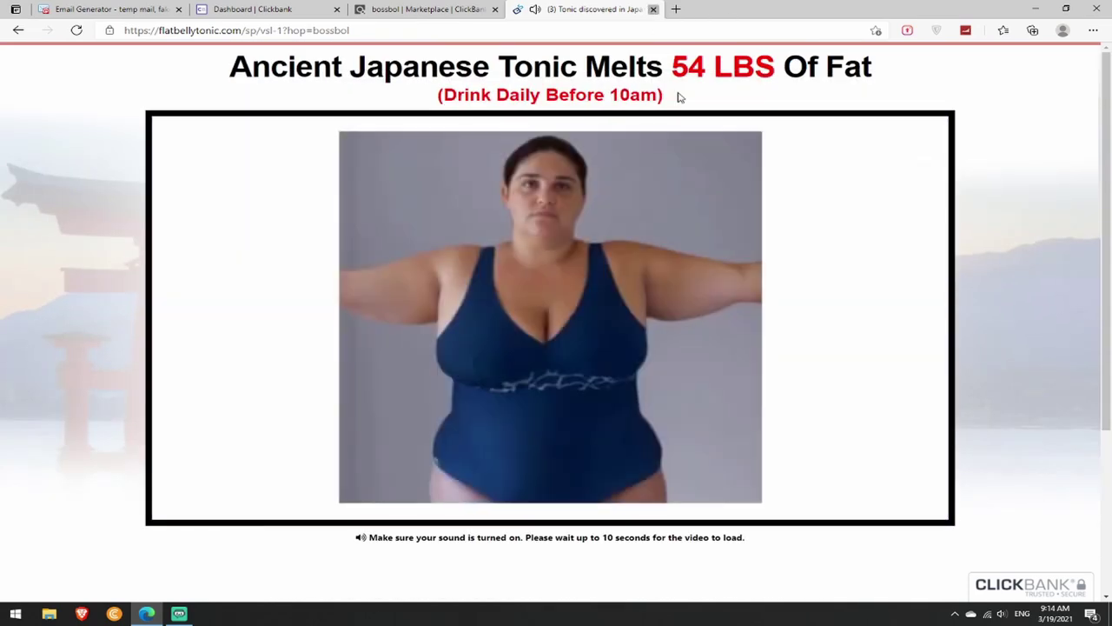
{"action": "key", "text": "ctrl+w"}
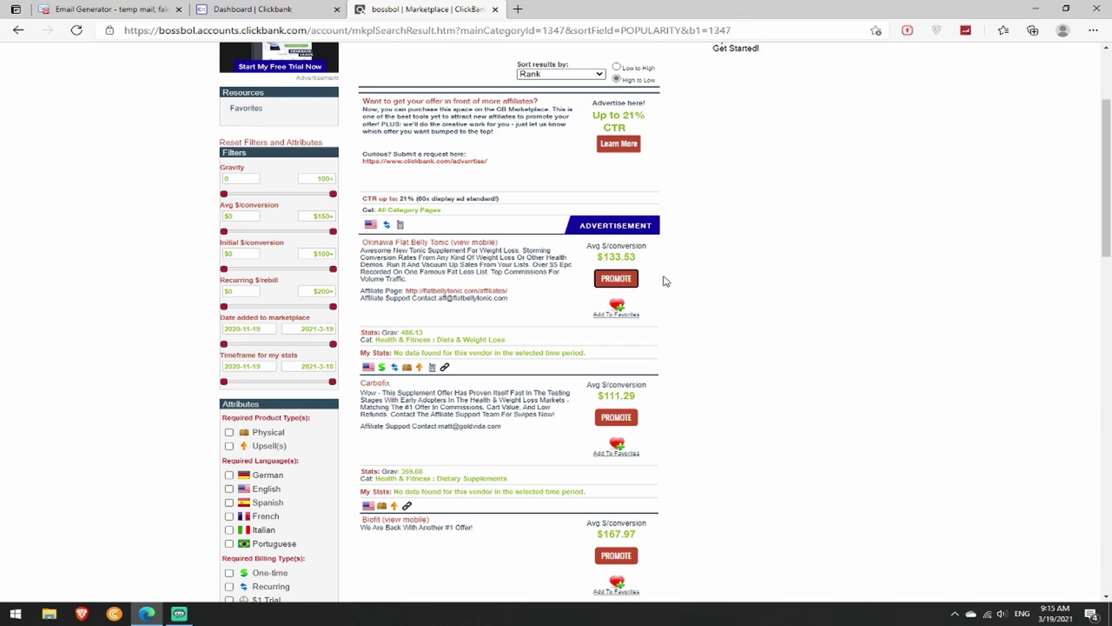
Find the Carbofix offer, then generate and copy its HopLink.
{"action": "scroll", "coordinate": [799, 344], "scroll_direction": "up", "scroll_amount": 2}
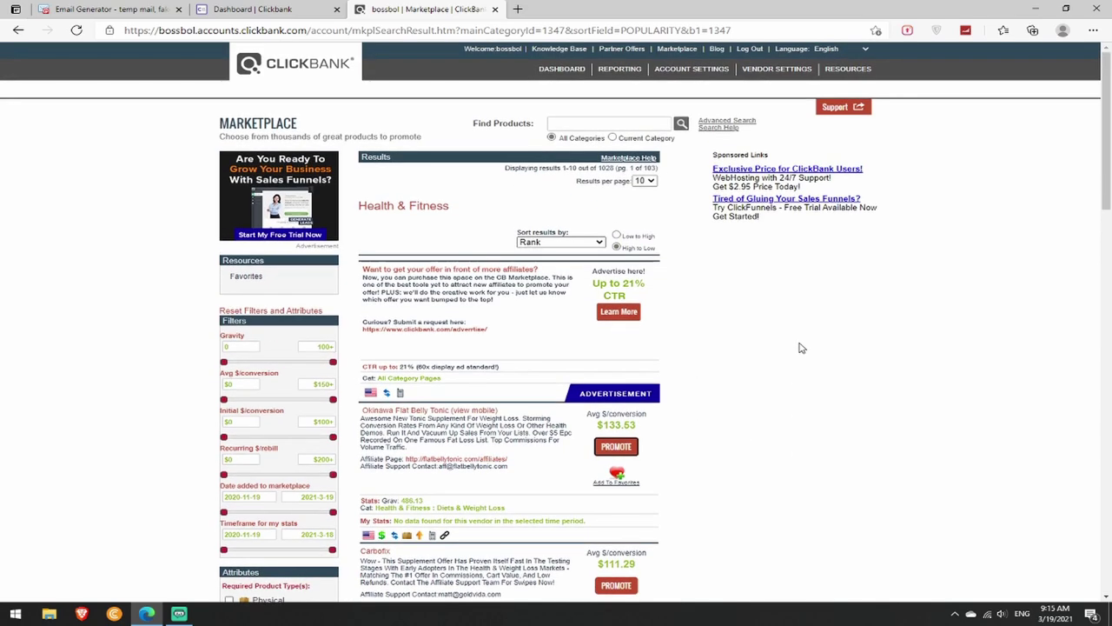
{"action": "scroll", "coordinate": [752, 336], "scroll_direction": "down", "scroll_amount": 4}
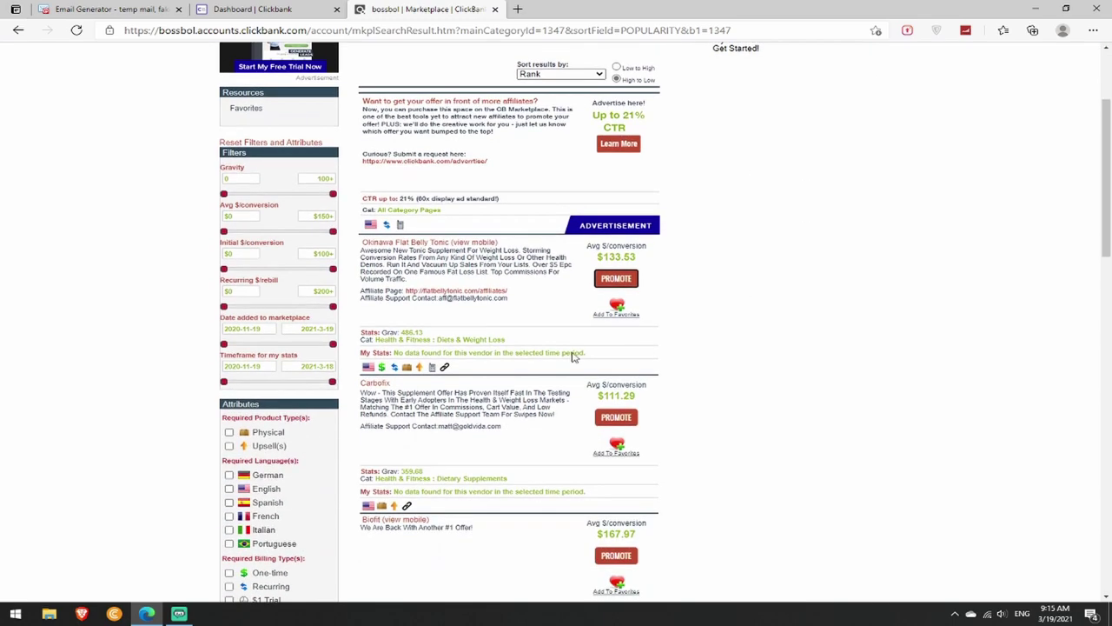
{"action": "scroll", "coordinate": [223, 332], "scroll_direction": "down", "scroll_amount": 5}
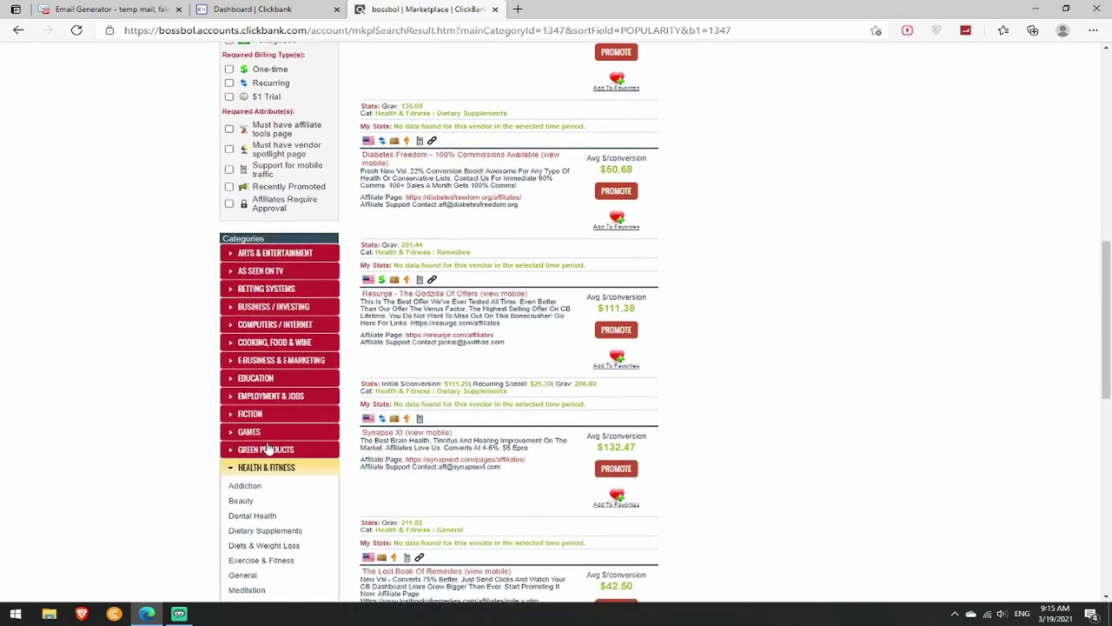
{"action": "scroll", "coordinate": [762, 432], "scroll_direction": "up", "scroll_amount": 5}
{"action": "scroll", "coordinate": [565, 372], "scroll_direction": "up", "scroll_amount": 1}
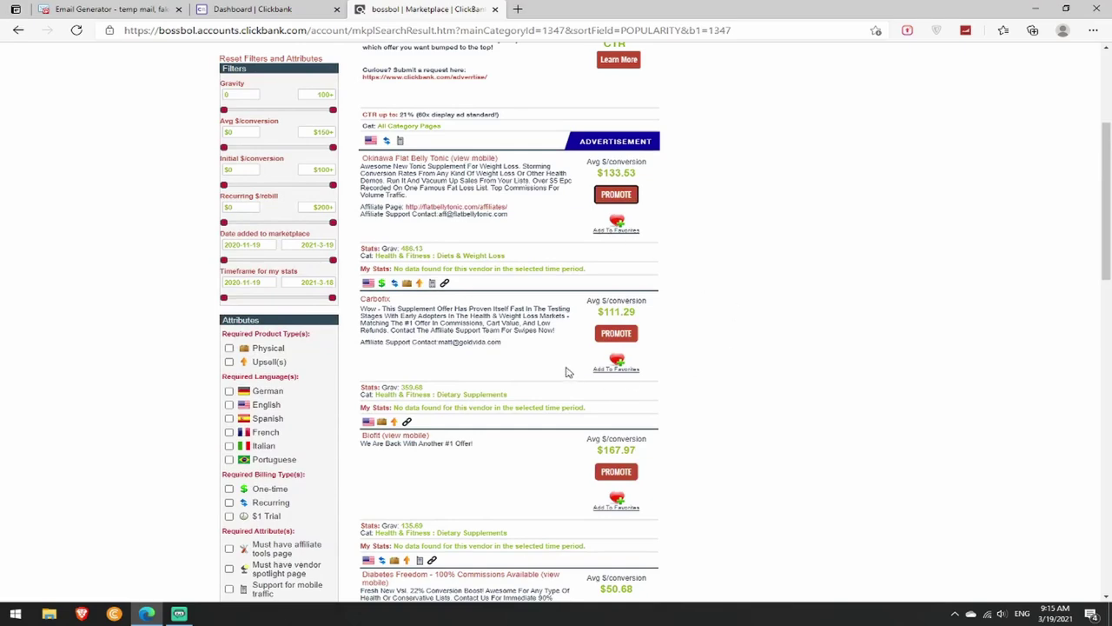
{"action": "scroll", "coordinate": [566, 362], "scroll_direction": "up", "scroll_amount": 3}
{"action": "scroll", "coordinate": [668, 253], "scroll_direction": "down", "scroll_amount": 5}
{"action": "left_click", "coordinate": [617, 170]}
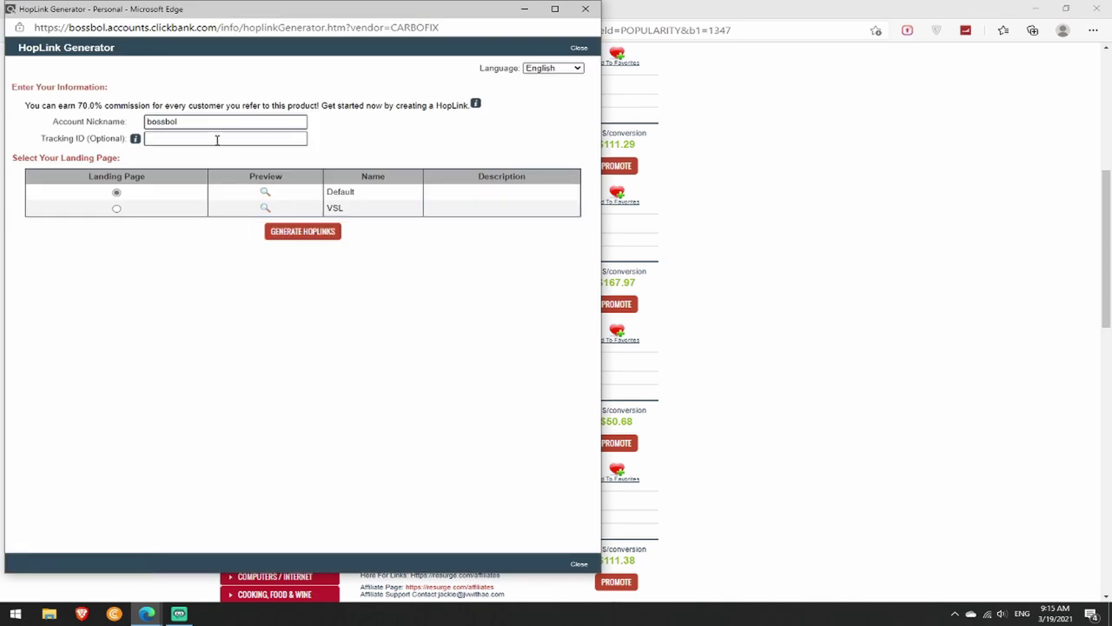
{"action": "left_click", "coordinate": [302, 236]}
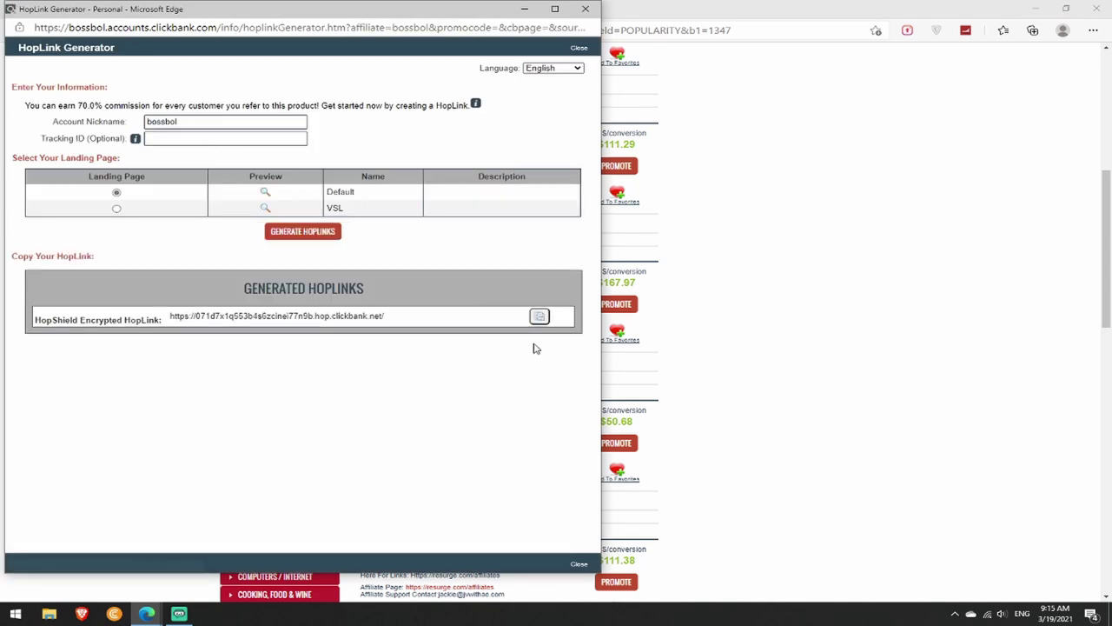
{"action": "left_click", "coordinate": [541, 317]}
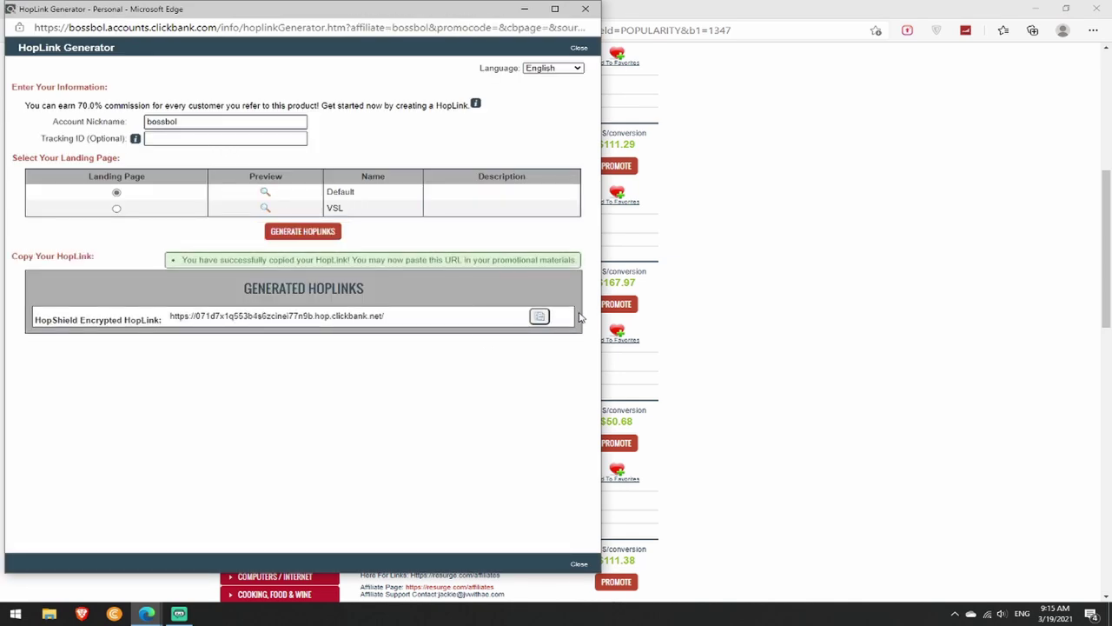
{"action": "left_click", "coordinate": [585, 10]}
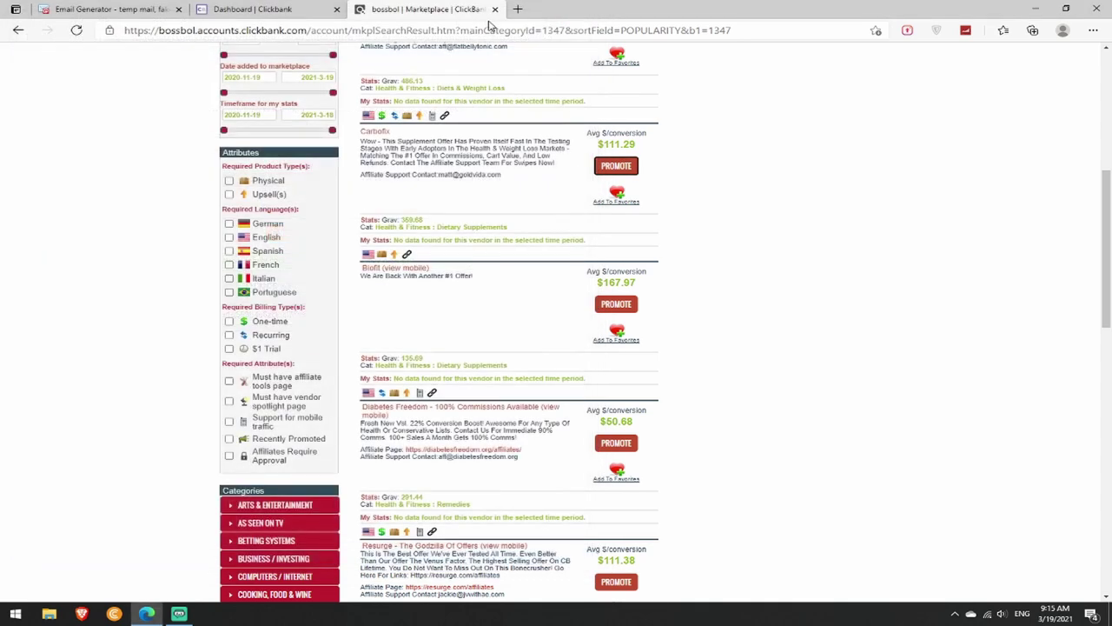
Open the Carbofix HopLink in a new tab, check the CarboFix sales page, then close it.
{"action": "left_click", "coordinate": [516, 9]}
{"action": "key", "text": "ctrl+v"}
{"action": "key", "text": "Return"}
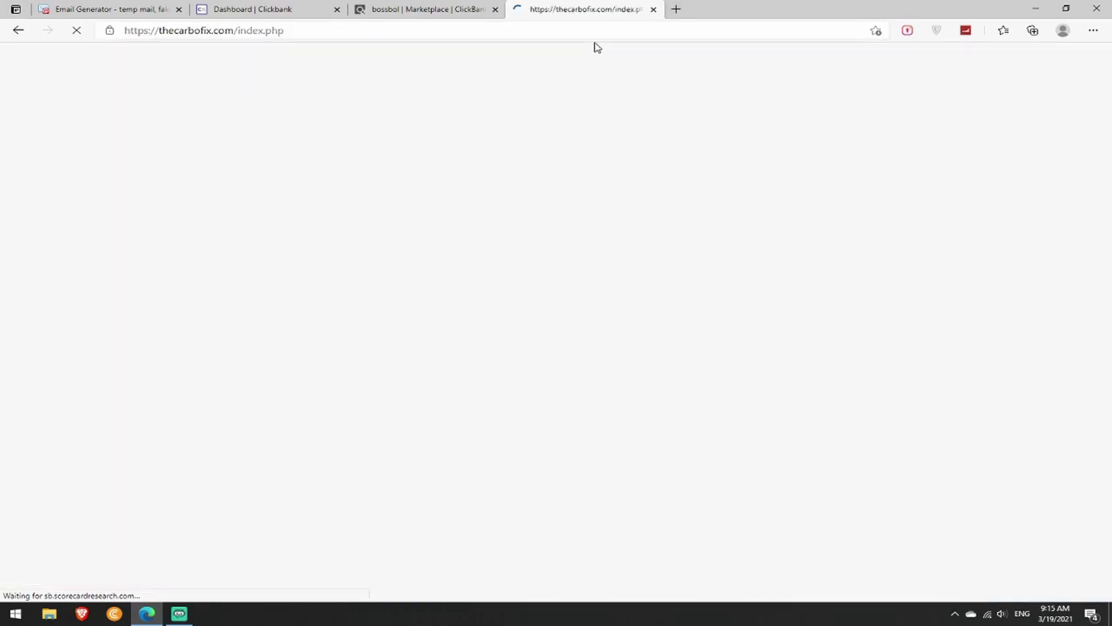
{"action": "scroll", "coordinate": [695, 211], "scroll_direction": "down", "scroll_amount": 5}
{"action": "scroll", "coordinate": [800, 240], "scroll_direction": "up", "scroll_amount": 5}
{"action": "scroll", "coordinate": [799, 240], "scroll_direction": "down", "scroll_amount": 10}
{"action": "scroll", "coordinate": [820, 243], "scroll_direction": "up", "scroll_amount": 10}
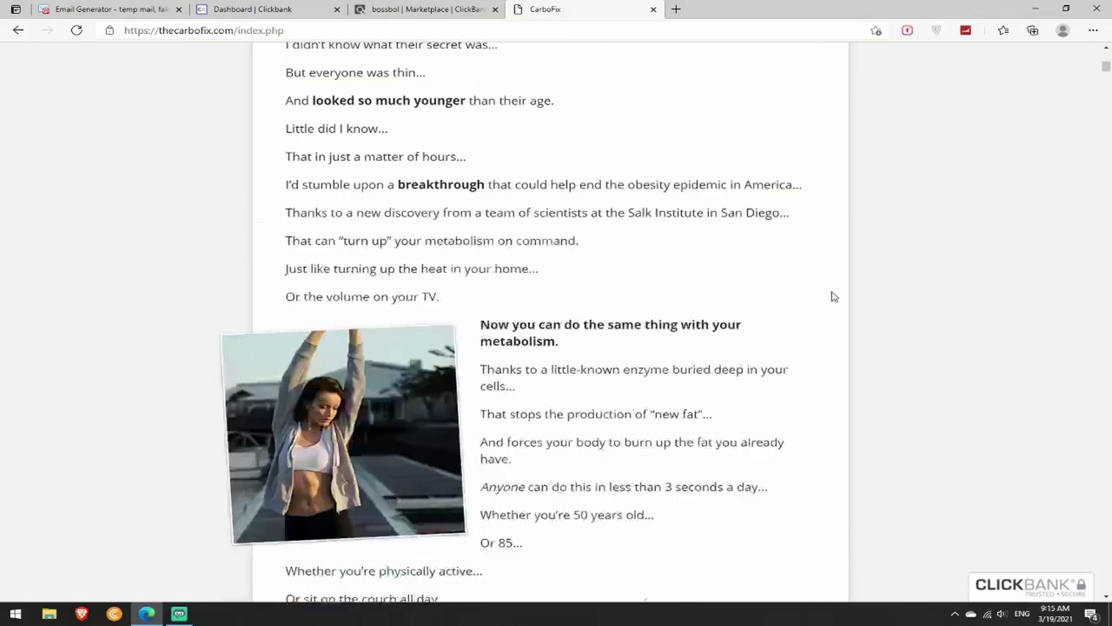
{"action": "left_click", "coordinate": [474, 9]}
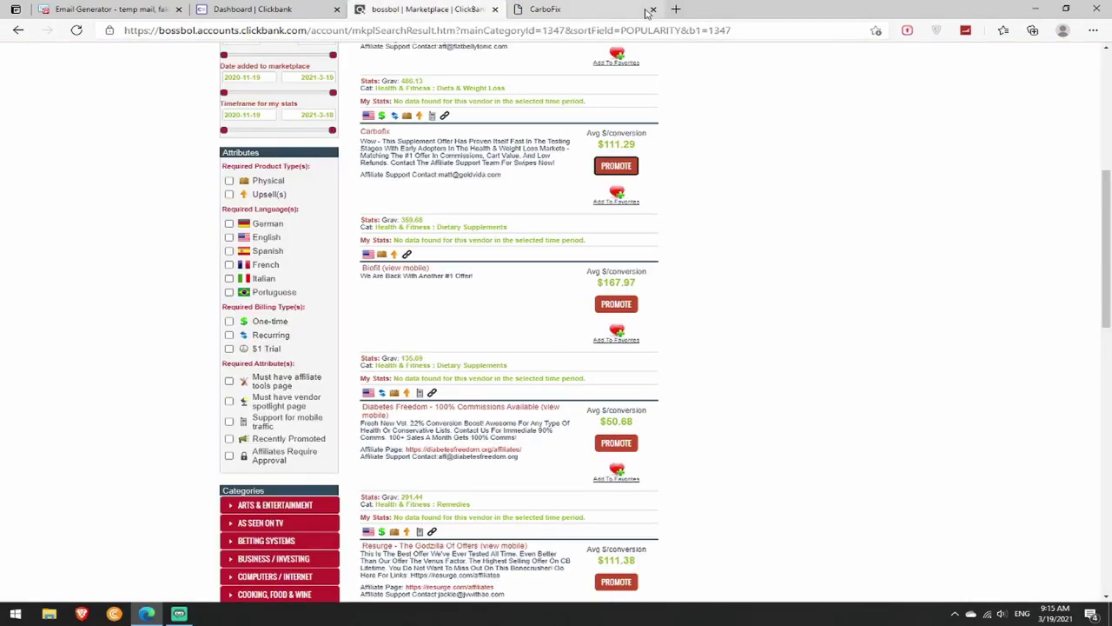
{"action": "left_click", "coordinate": [654, 11]}
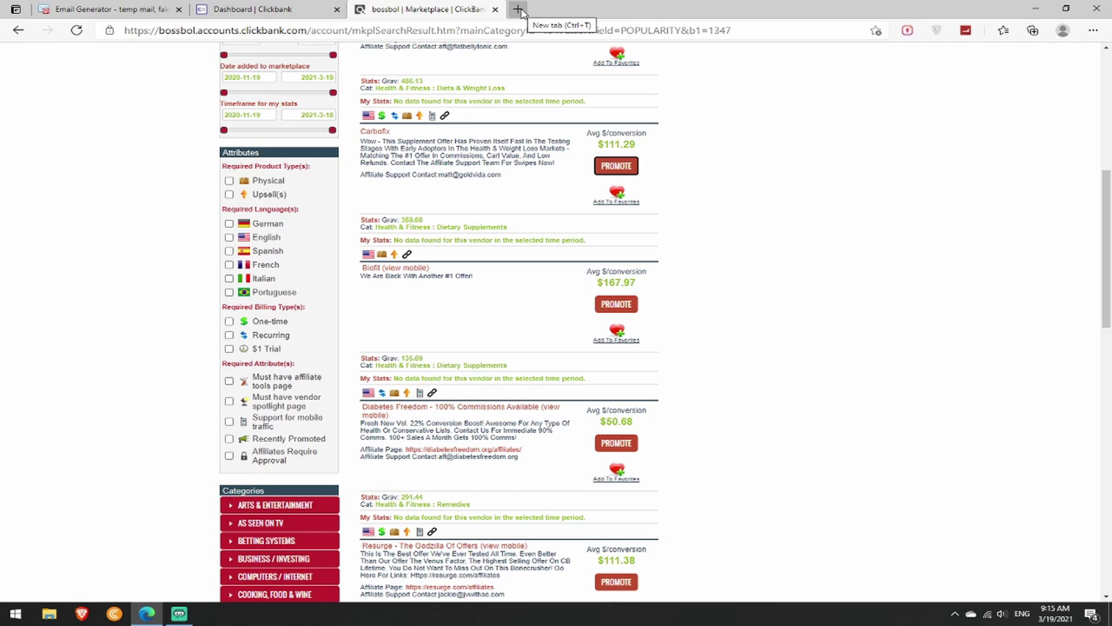
On bitly.com, turn the pasted CarboFix HopLink into bit.ly/3cRuPm9 and copy it.
{"action": "left_click", "coordinate": [518, 10]}
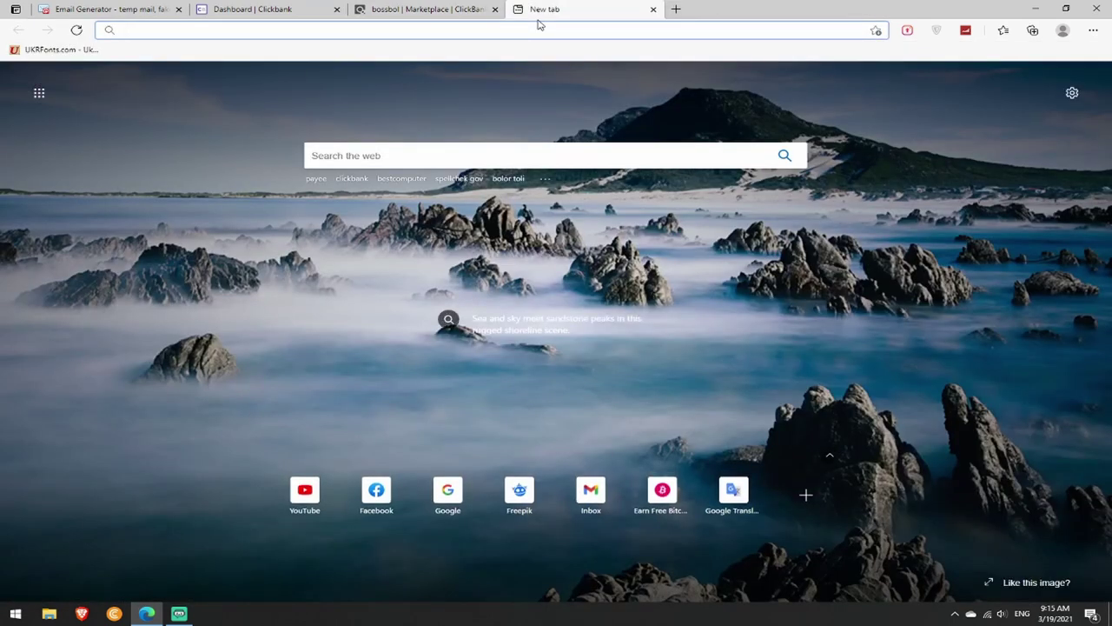
{"action": "type", "text": "bit"}
{"action": "key", "text": "Return"}
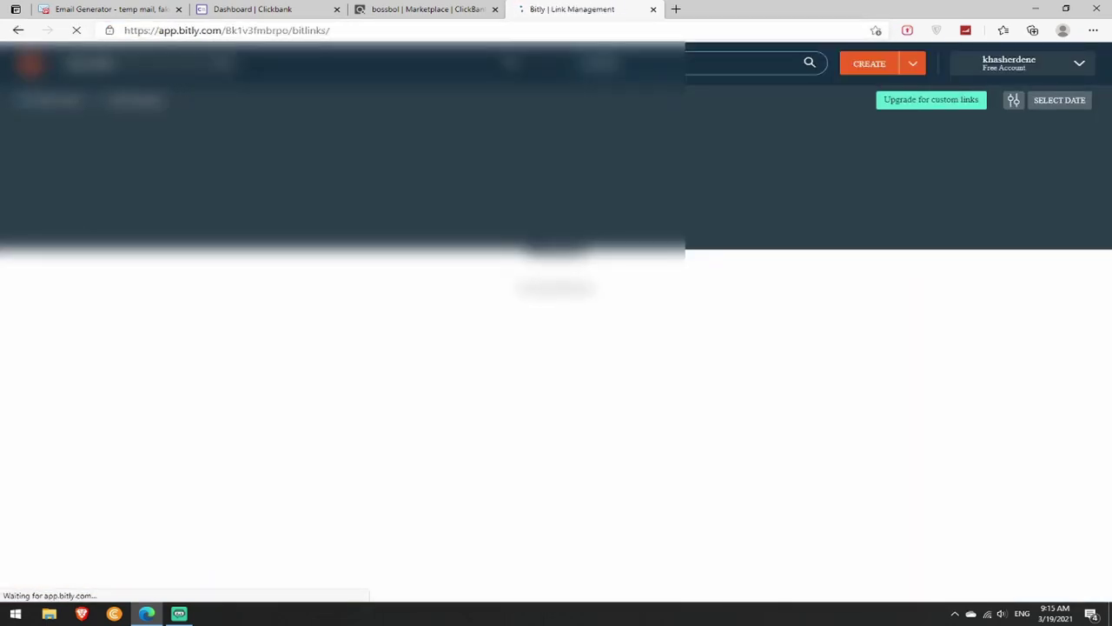
{"action": "left_click", "coordinate": [864, 66]}
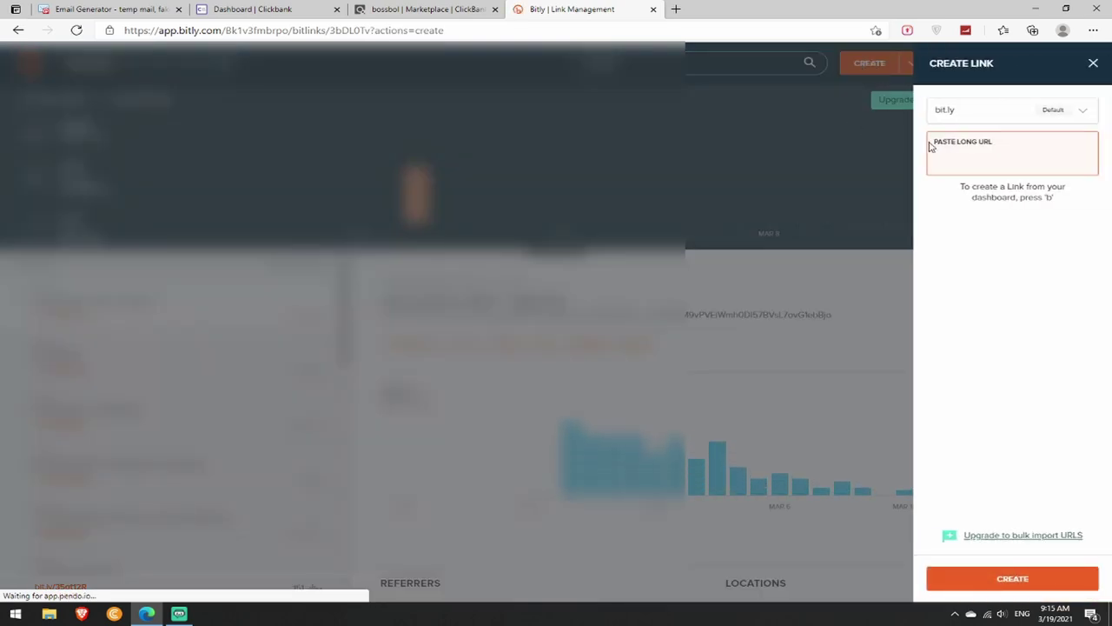
{"action": "key", "text": "ctrl+v"}
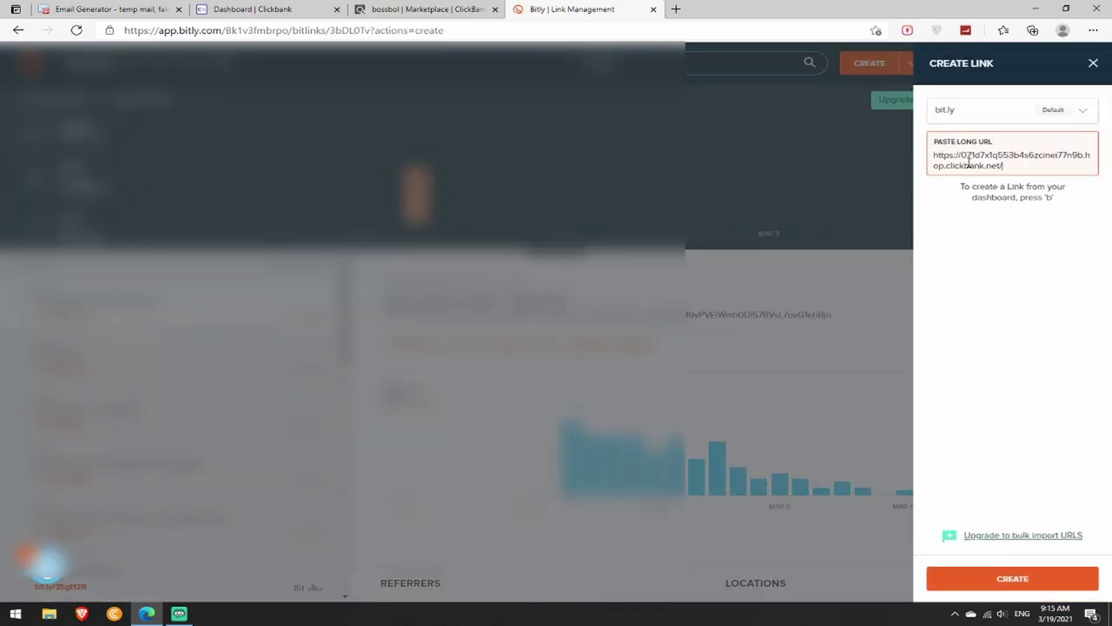
{"action": "key", "text": "Return"}
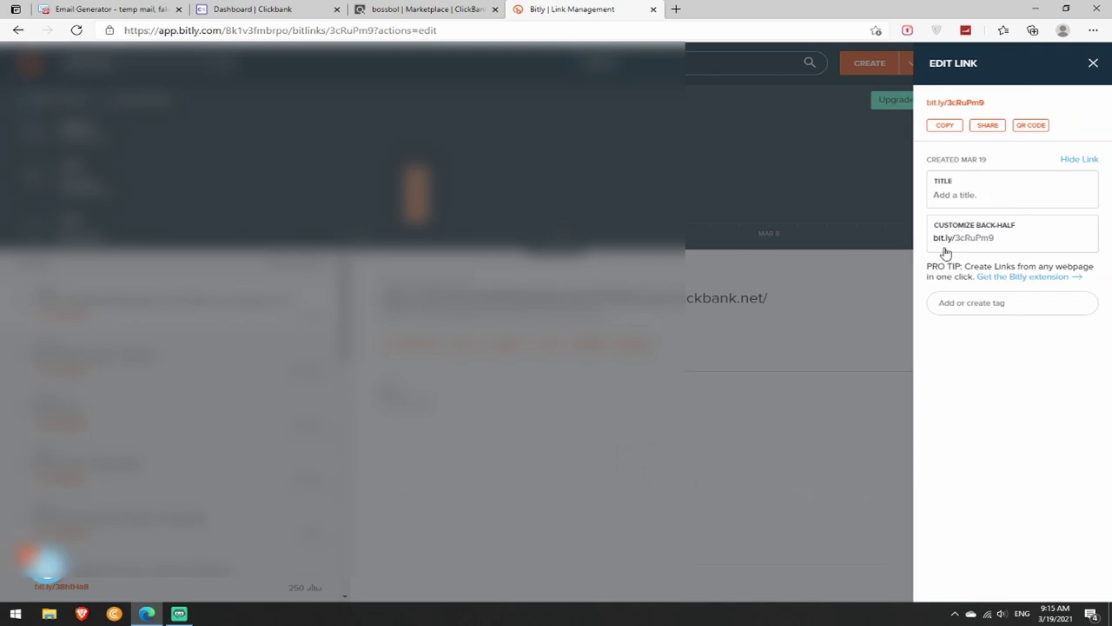
{"action": "left_click", "coordinate": [1002, 237]}
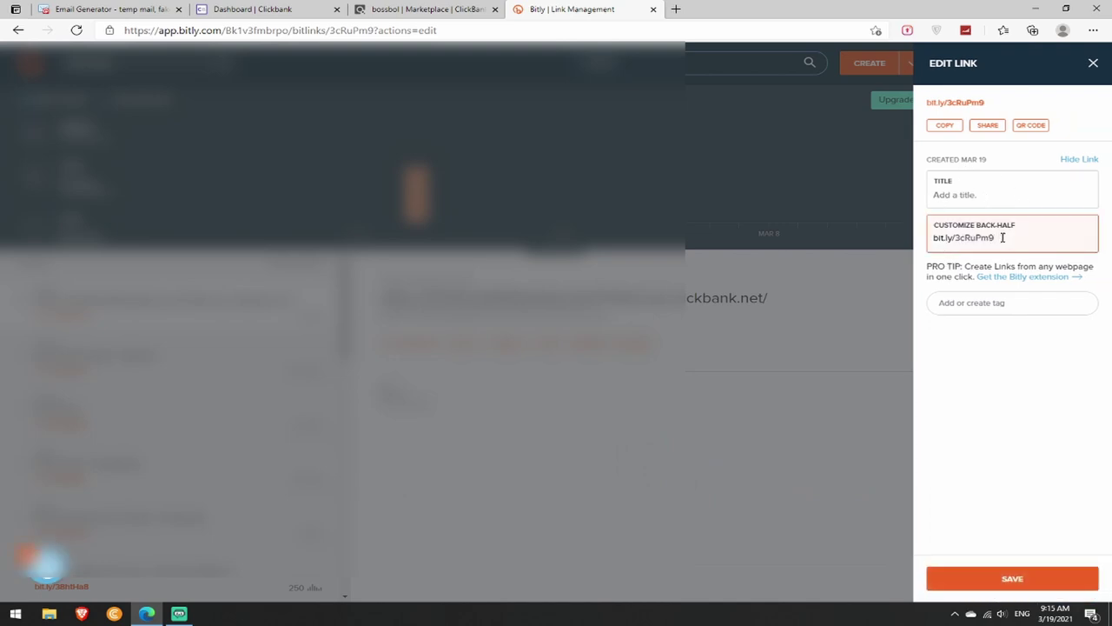
{"action": "left_click", "coordinate": [945, 124]}
Check that bit.ly/3cRuPm9 redirects to the CarboFix page at thecarbofix.com, then close it.
{"action": "left_click", "coordinate": [676, 9]}
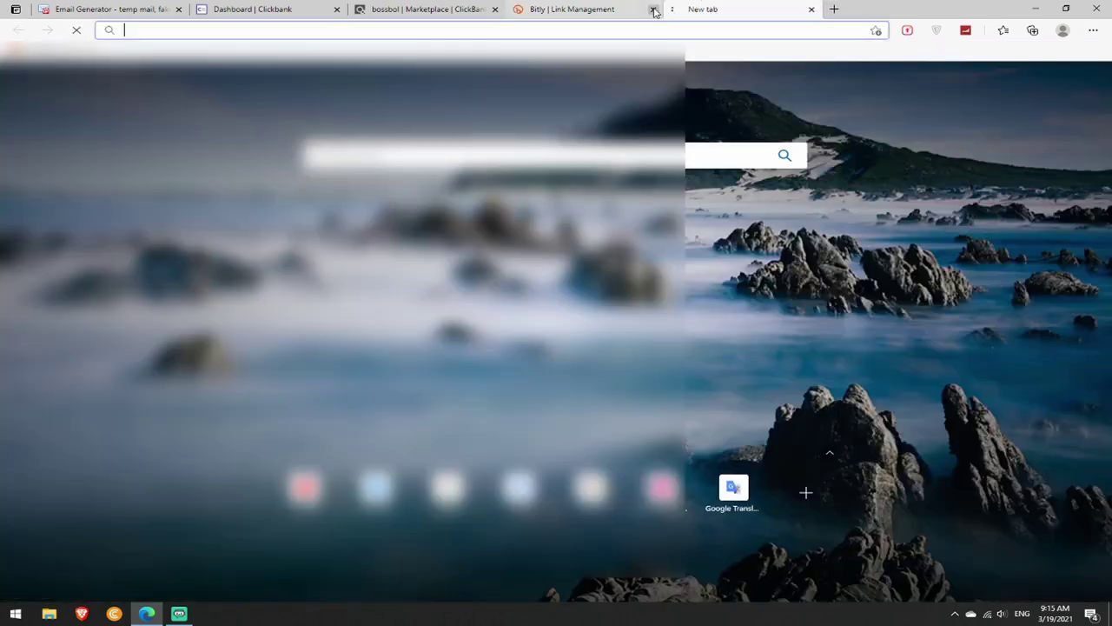
{"action": "key", "text": "ctrl+v"}
{"action": "key", "text": "Return"}
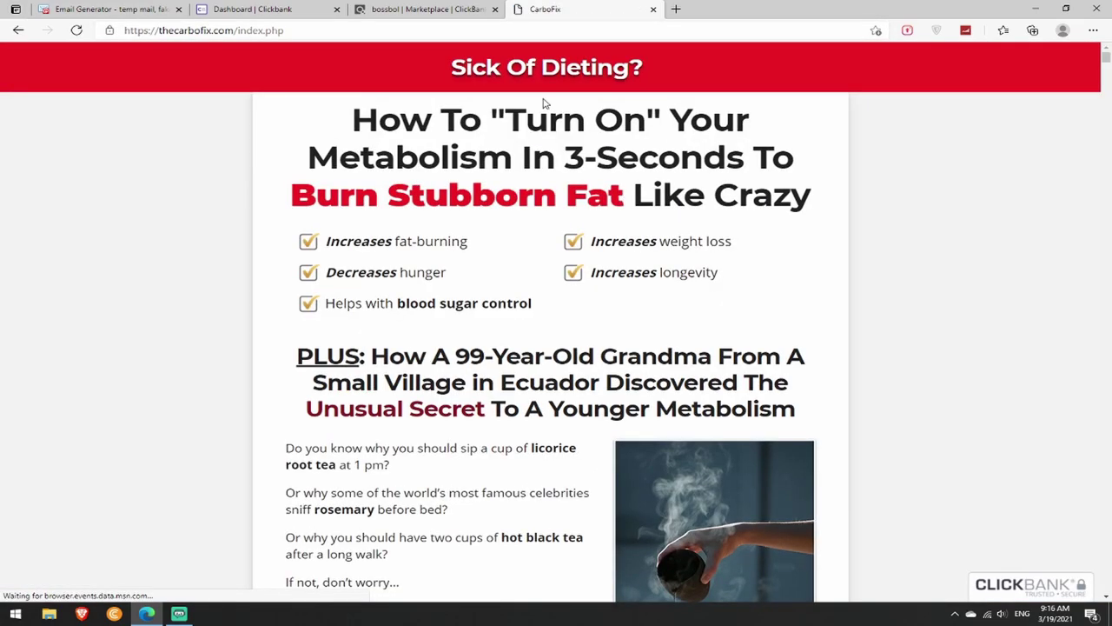
{"action": "scroll", "coordinate": [187, 189], "scroll_direction": "down", "scroll_amount": 2}
{"action": "scroll", "coordinate": [199, 192], "scroll_direction": "down", "scroll_amount": 9}
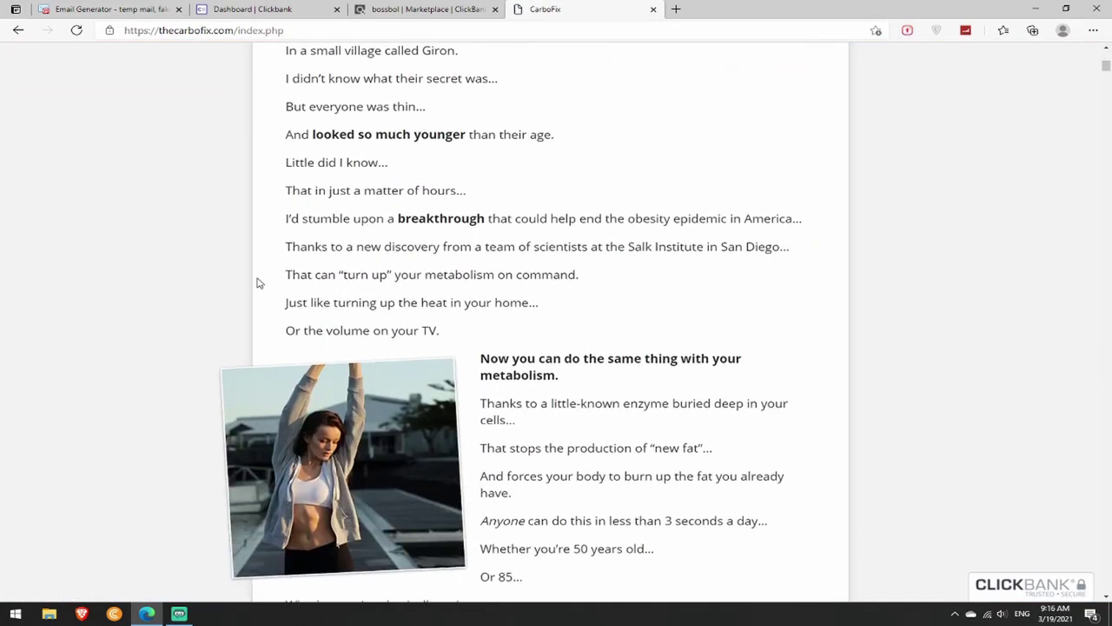
{"action": "scroll", "coordinate": [258, 272], "scroll_direction": "up", "scroll_amount": 11}
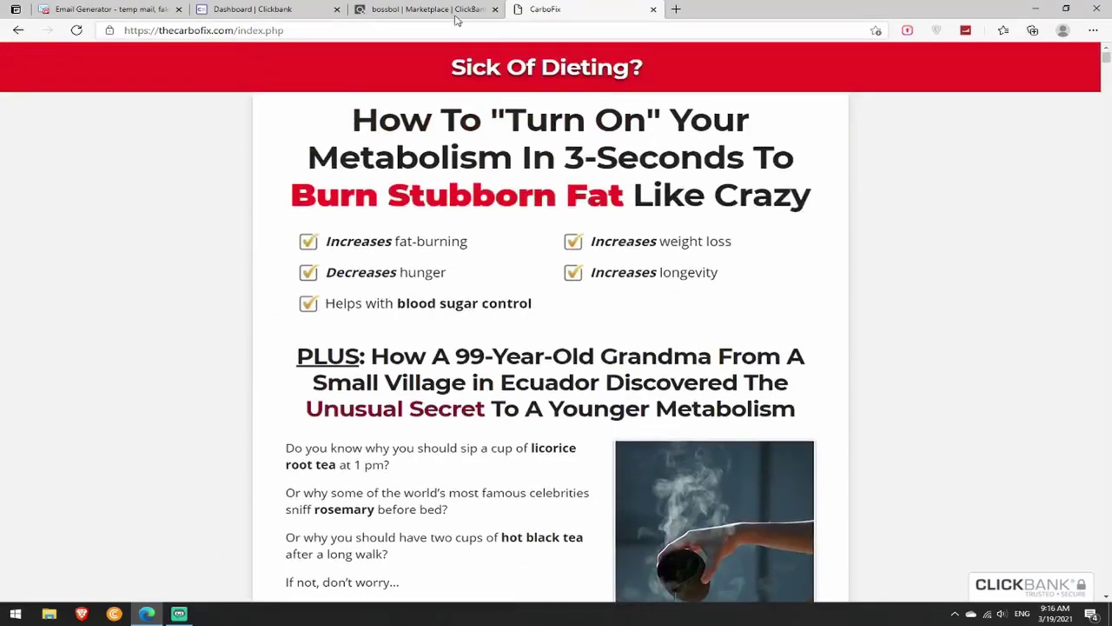
{"action": "left_click", "coordinate": [632, 29]}
{"action": "key", "text": "ctrl+v"}
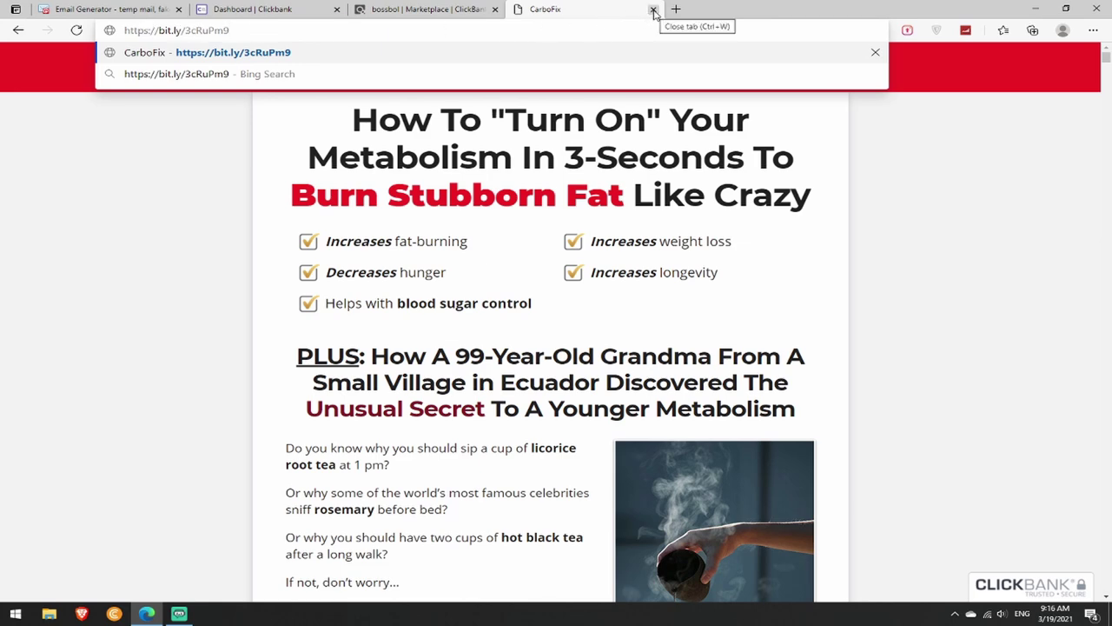
{"action": "left_click", "coordinate": [654, 11]}
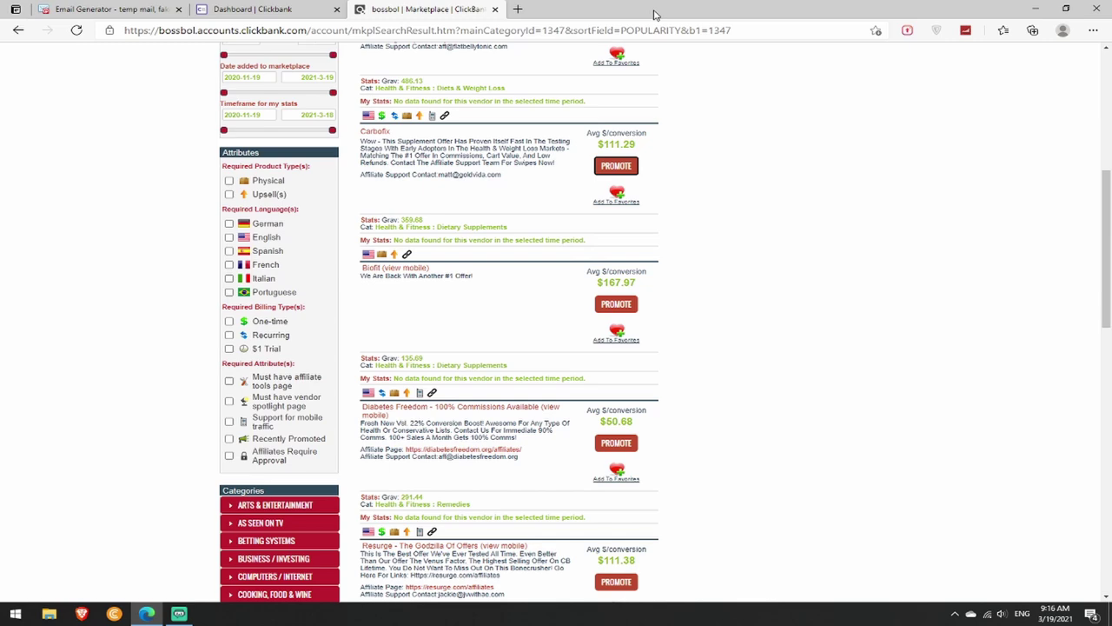
{"action": "scroll", "coordinate": [682, 246], "scroll_direction": "up", "scroll_amount": 5}
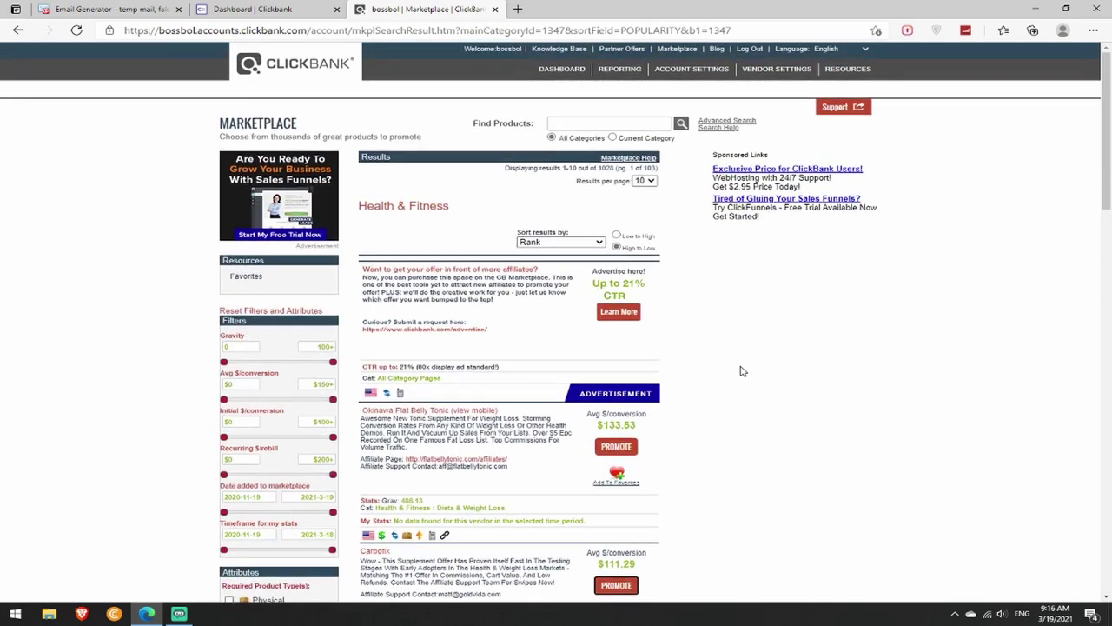
{"action": "scroll", "coordinate": [741, 370], "scroll_direction": "down", "scroll_amount": 1}
{"action": "scroll", "coordinate": [742, 370], "scroll_direction": "up", "scroll_amount": 1}
{"action": "scroll", "coordinate": [732, 363], "scroll_direction": "down", "scroll_amount": 10}
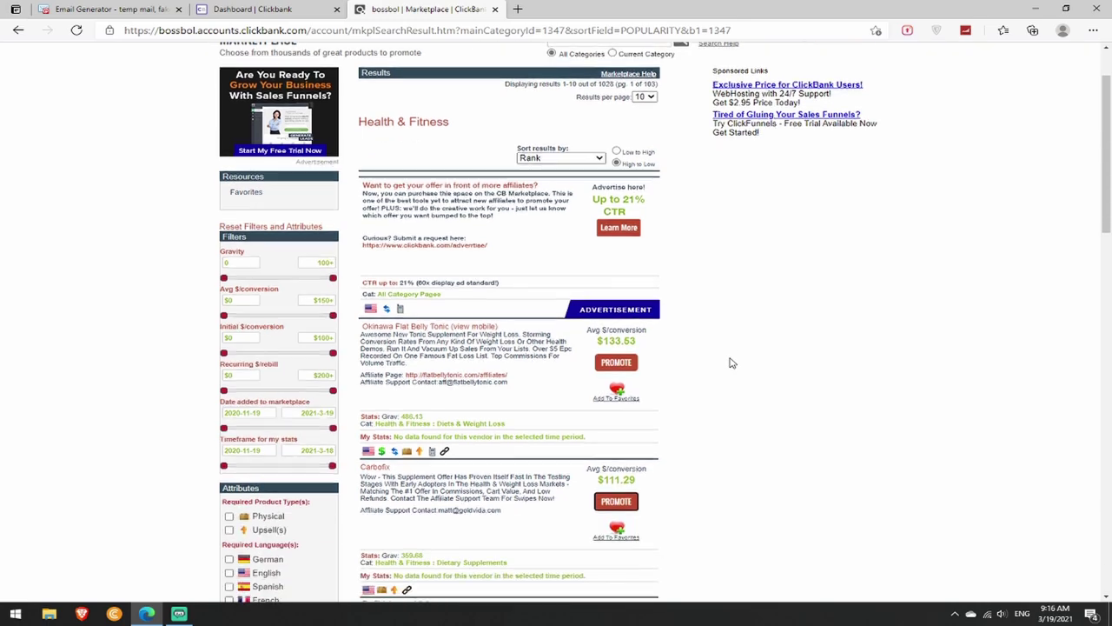
{"action": "scroll", "coordinate": [728, 350], "scroll_direction": "up", "scroll_amount": 10}
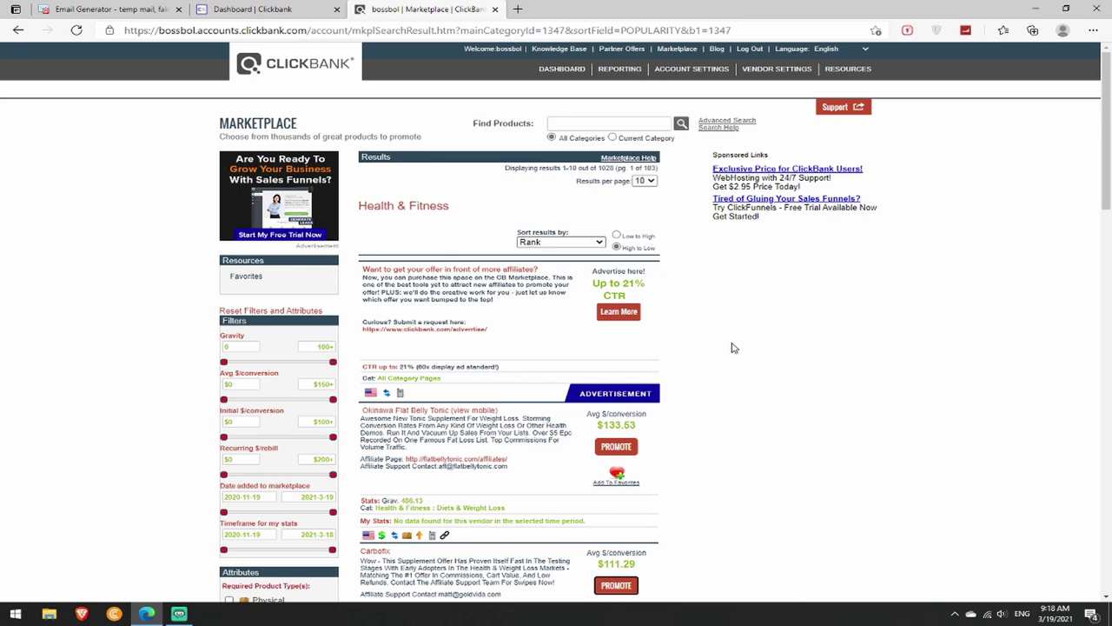
Search Google for 'weight loss blogs' in a new tab, then glance back at the Marketplace.
{"action": "left_click", "coordinate": [518, 9]}
{"action": "type", "text": "g"}
{"action": "key", "text": "Return"}
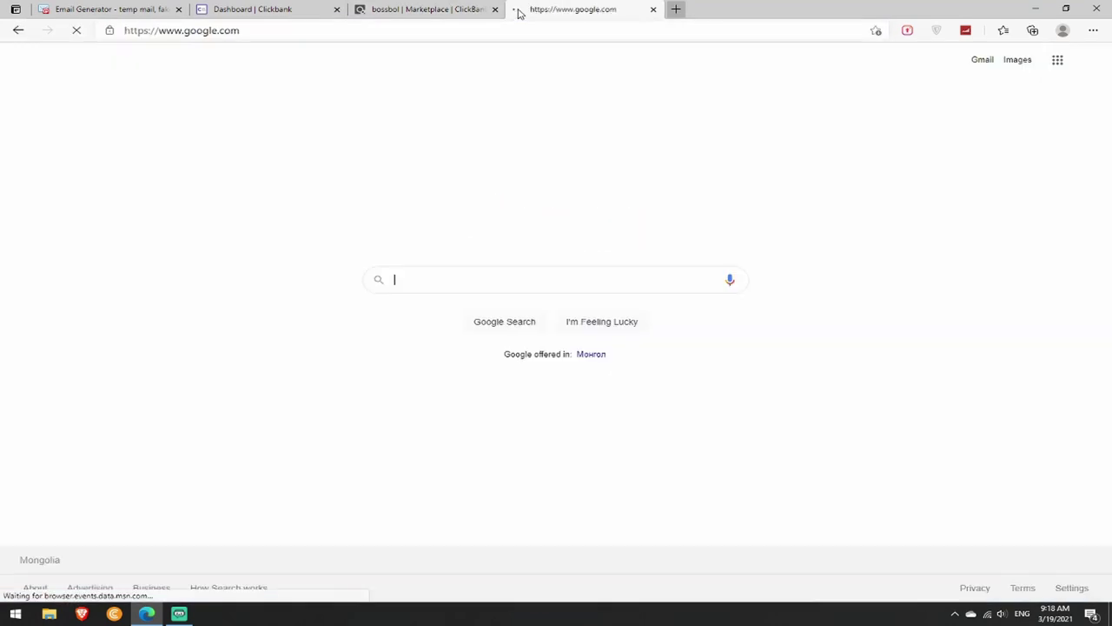
{"action": "type", "text": "weight"}
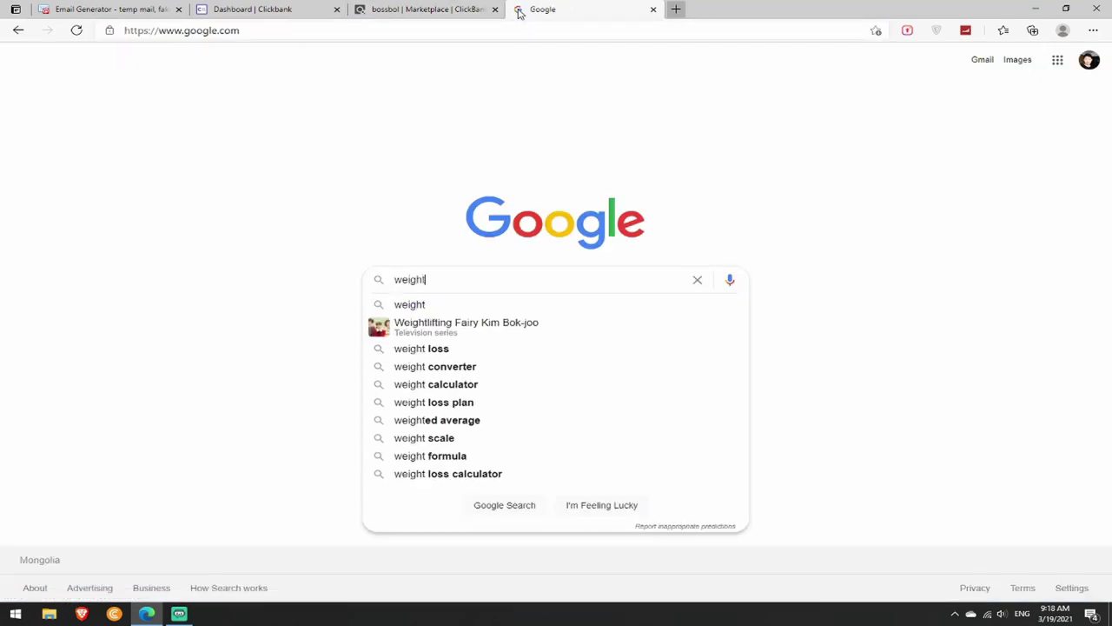
{"action": "type", "text": " loss blog"}
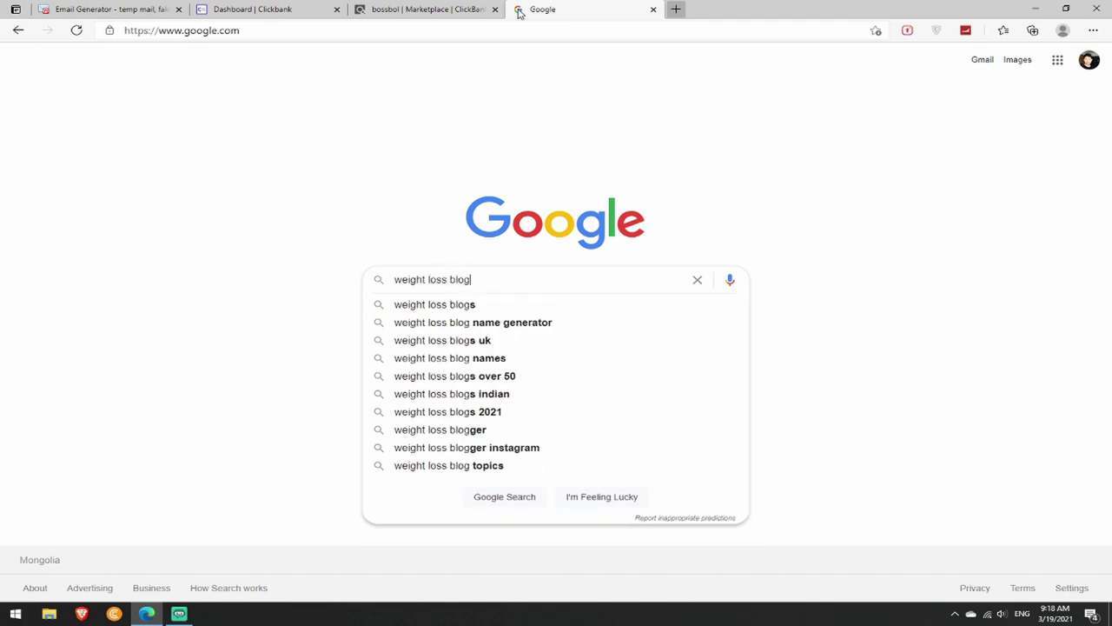
{"action": "type", "text": "s"}
{"action": "key", "text": "Return"}
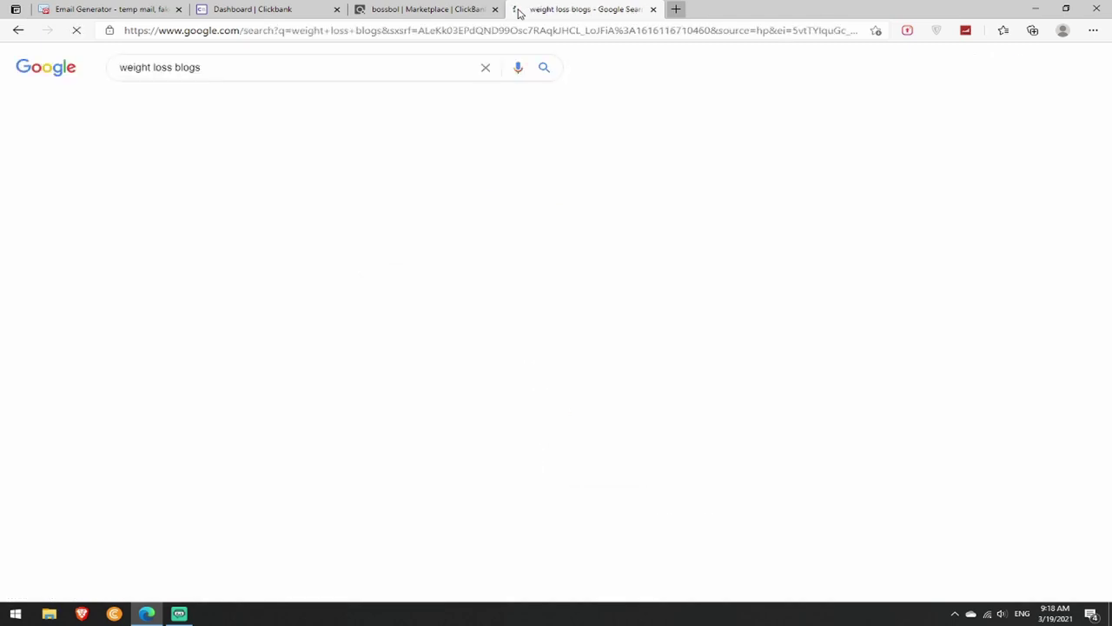
{"action": "left_click", "coordinate": [417, 9]}
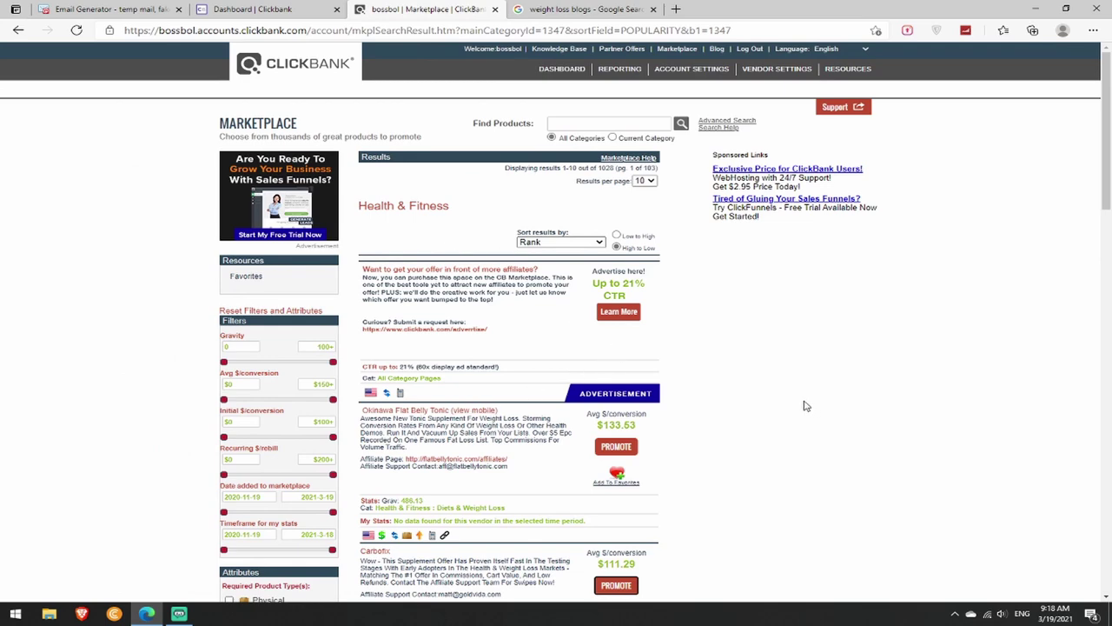
{"action": "scroll", "coordinate": [809, 358], "scroll_direction": "down", "scroll_amount": 2}
{"action": "scroll", "coordinate": [747, 364], "scroll_direction": "up", "scroll_amount": 2}
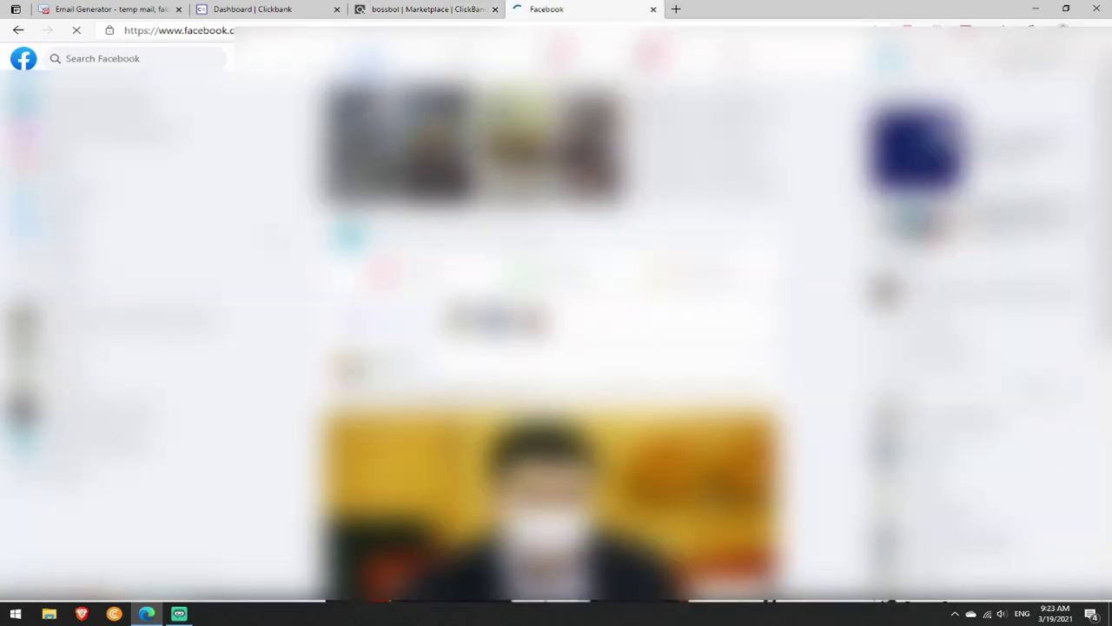
Search Facebook for 'weight loss' and filter the results to show only Groups.
{"action": "left_click", "coordinate": [181, 59]}
{"action": "type", "text": "w"}
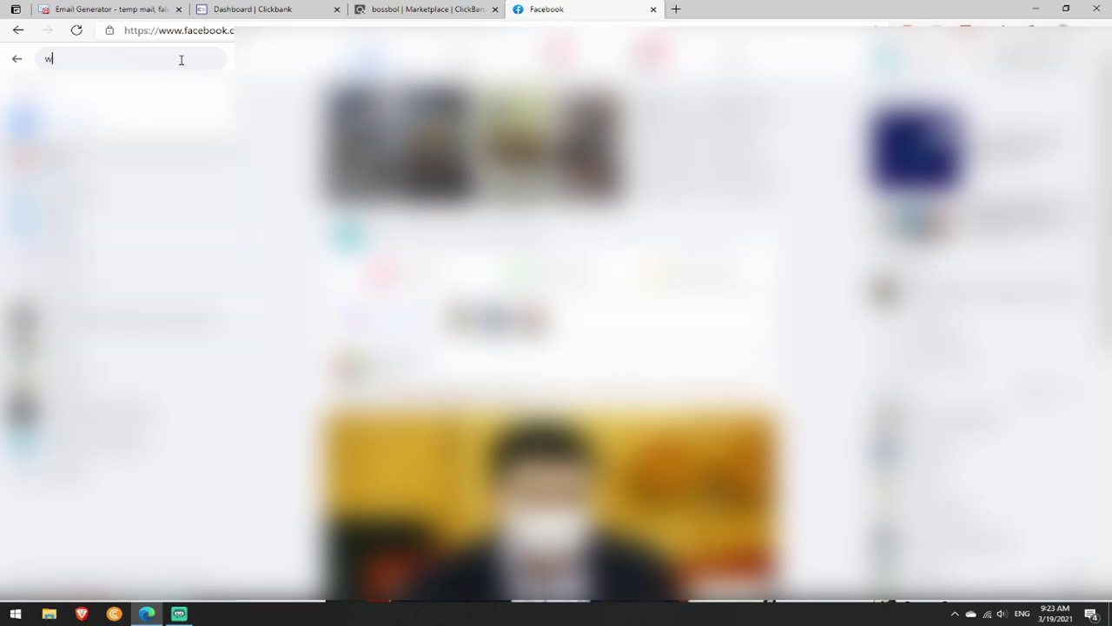
{"action": "type", "text": "eight loss"}
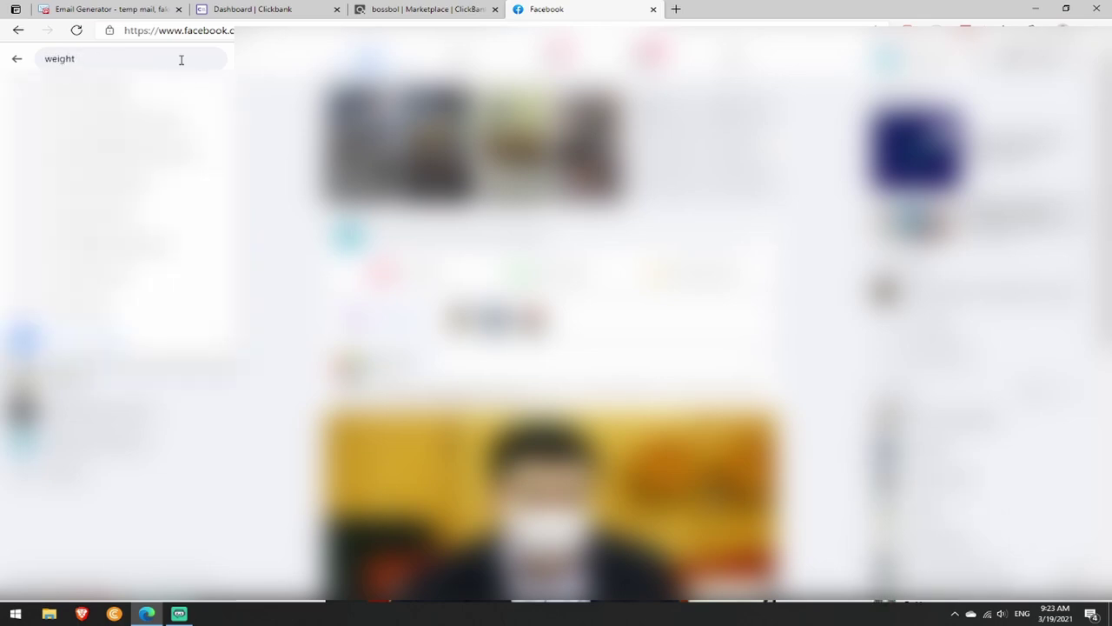
{"action": "key", "text": "Return"}
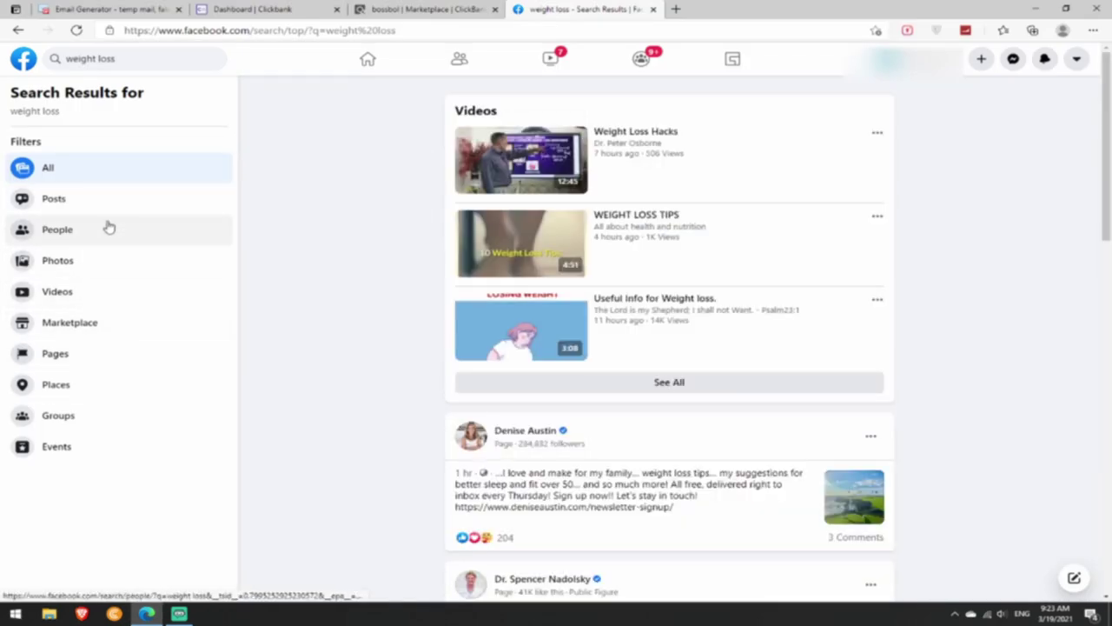
{"action": "left_click", "coordinate": [116, 422]}
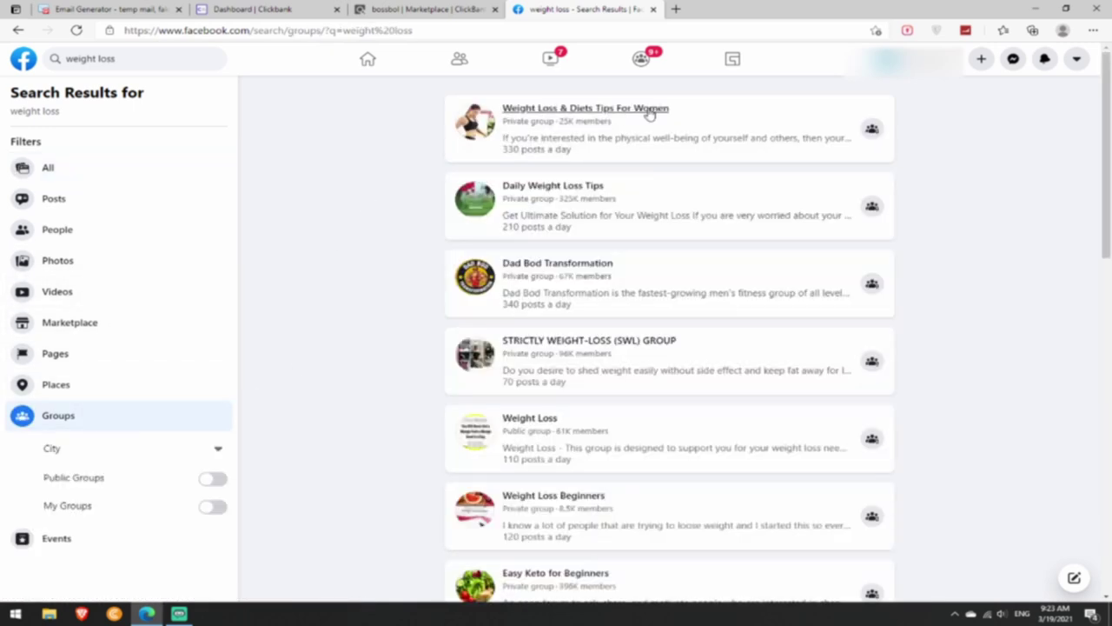
Preview the Weight Loss & Diets Tips For Women and Daily Weight Loss Tips groups, then close them.
{"action": "left_click", "coordinate": [583, 110], "text": "ctrl+shift"}
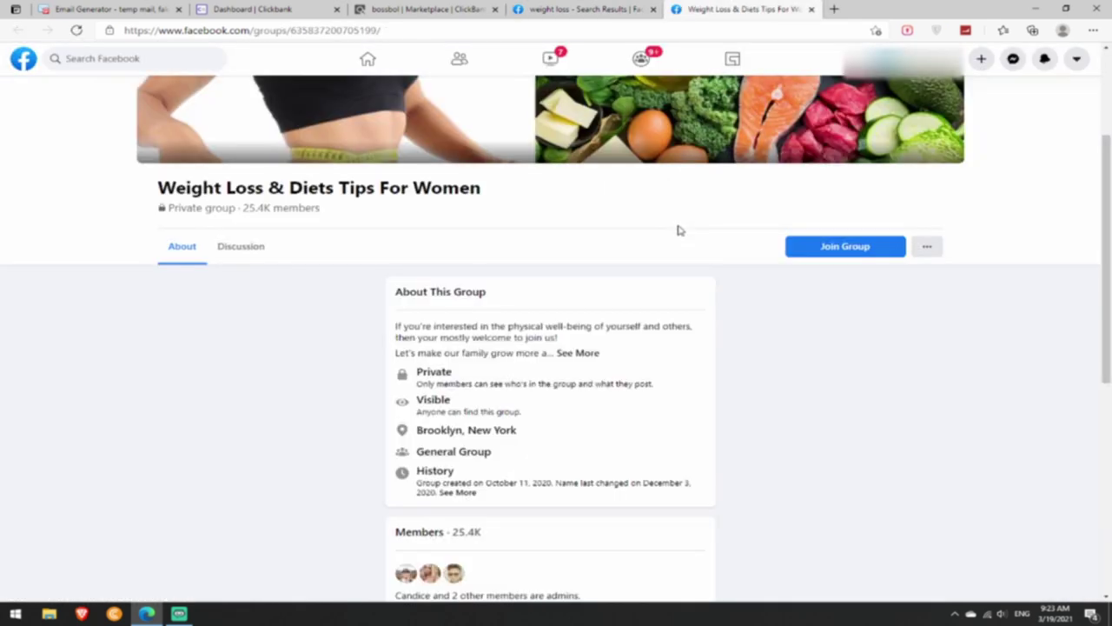
{"action": "scroll", "coordinate": [679, 229], "scroll_direction": "down", "scroll_amount": 5}
{"action": "key", "text": "ctrl+shift+Tab"}
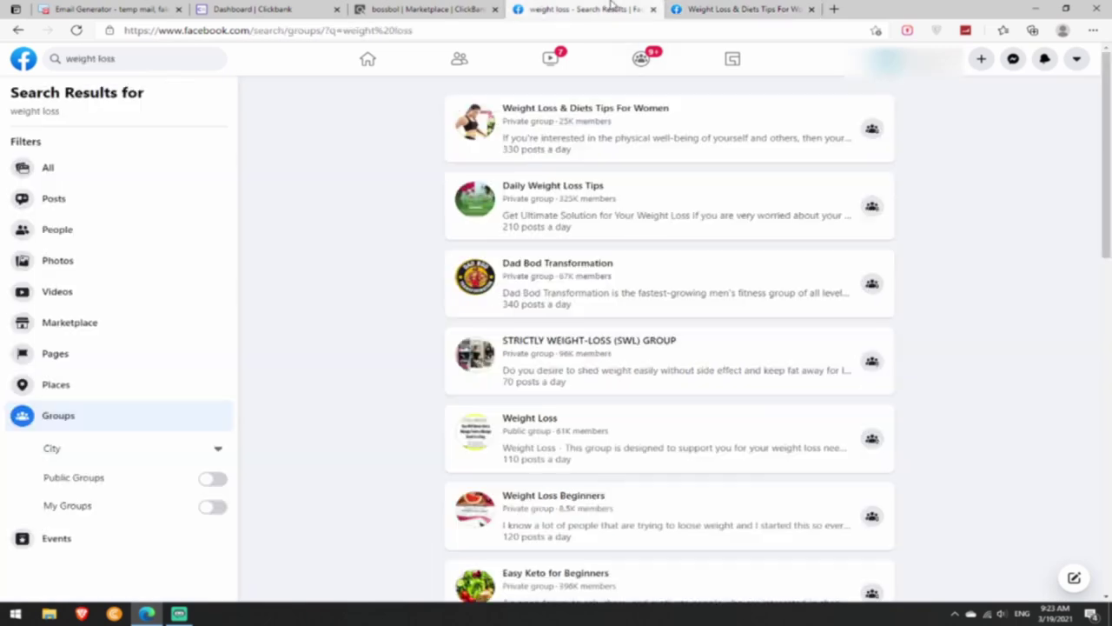
{"action": "left_click", "coordinate": [553, 185], "text": "ctrl"}
{"action": "middle_click", "coordinate": [768, 9]}
{"action": "middle_click", "coordinate": [768, 9]}
{"action": "key", "text": "ctrl+shift+t"}
{"action": "scroll", "coordinate": [385, 278], "scroll_direction": "down", "scroll_amount": 2}
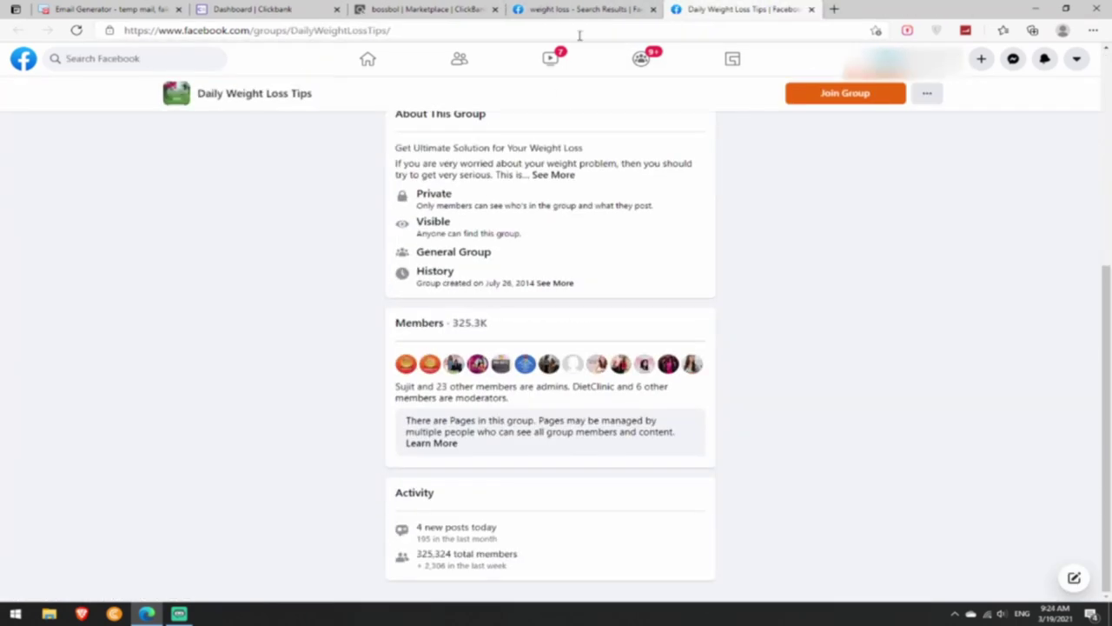
{"action": "left_click", "coordinate": [587, 7]}
{"action": "middle_click", "coordinate": [776, 7]}
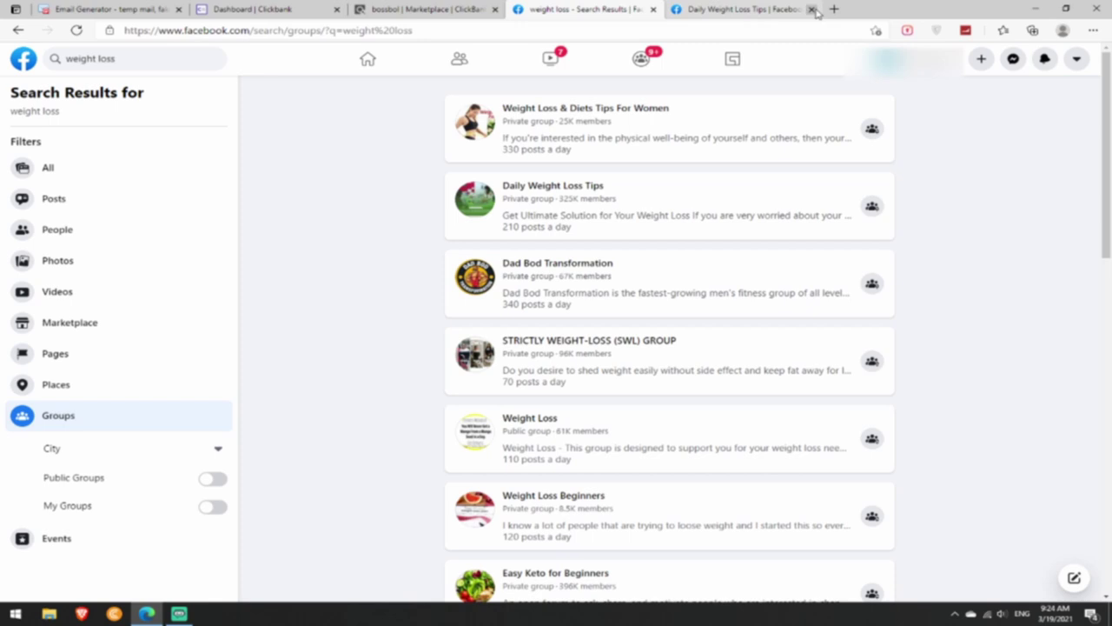
Preview the Dad Bod Transformation and STRICTLY WEIGHT-LOSS (SWL) groups, then close them.
{"action": "left_click", "coordinate": [551, 271], "text": "ctrl"}
{"action": "left_click", "coordinate": [730, 9]}
{"action": "scroll", "coordinate": [583, 303], "scroll_direction": "down", "scroll_amount": 10}
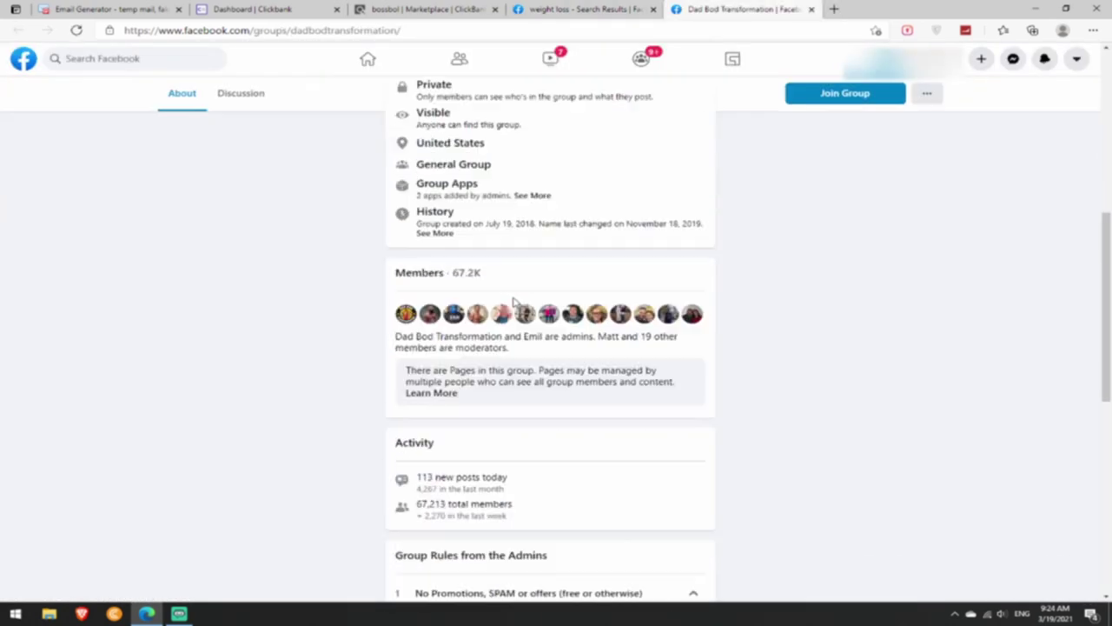
{"action": "left_click", "coordinate": [576, 8]}
{"action": "left_click", "coordinate": [812, 9]}
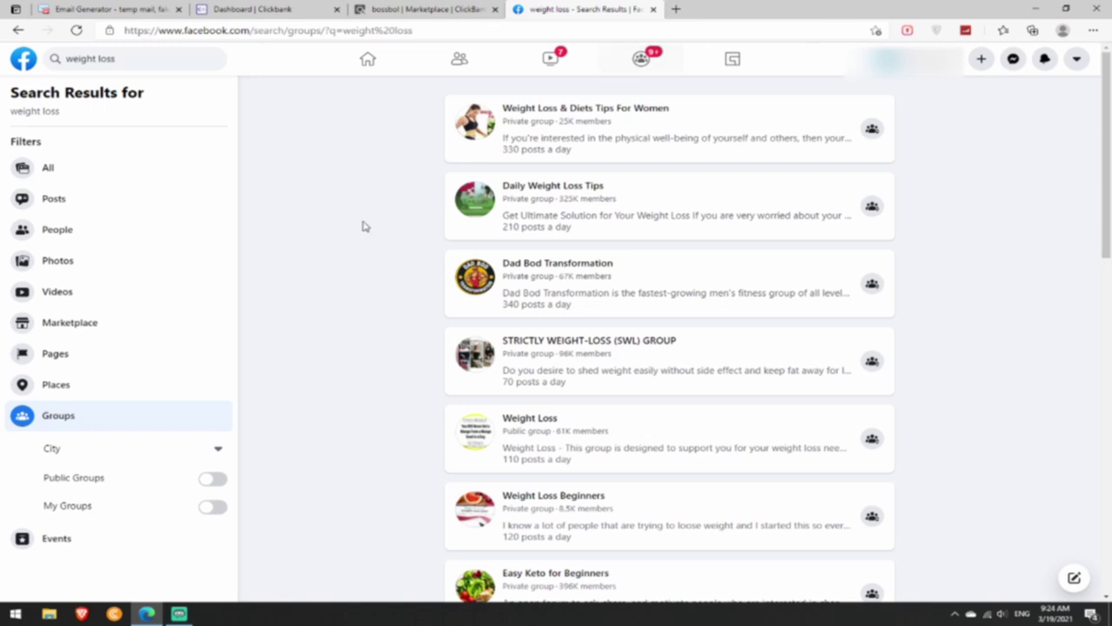
{"action": "scroll", "coordinate": [376, 274], "scroll_direction": "down", "scroll_amount": 1}
{"action": "left_click", "coordinate": [534, 266], "text": "ctrl"}
{"action": "left_click", "coordinate": [739, 9]}
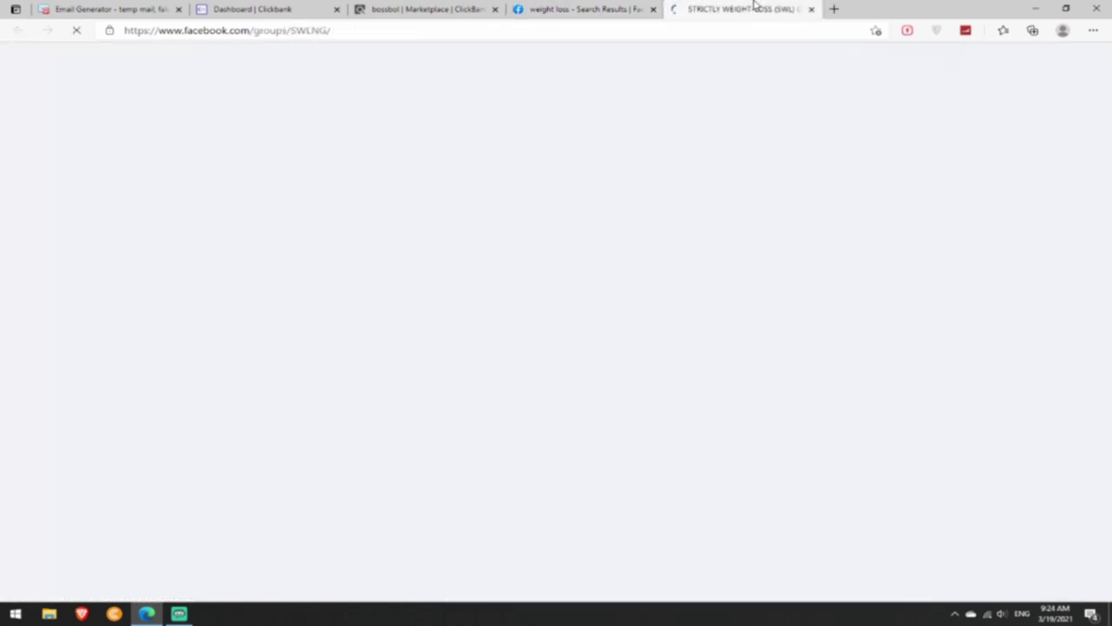
{"action": "scroll", "coordinate": [594, 298], "scroll_direction": "down", "scroll_amount": 1}
{"action": "left_click", "coordinate": [578, 8]}
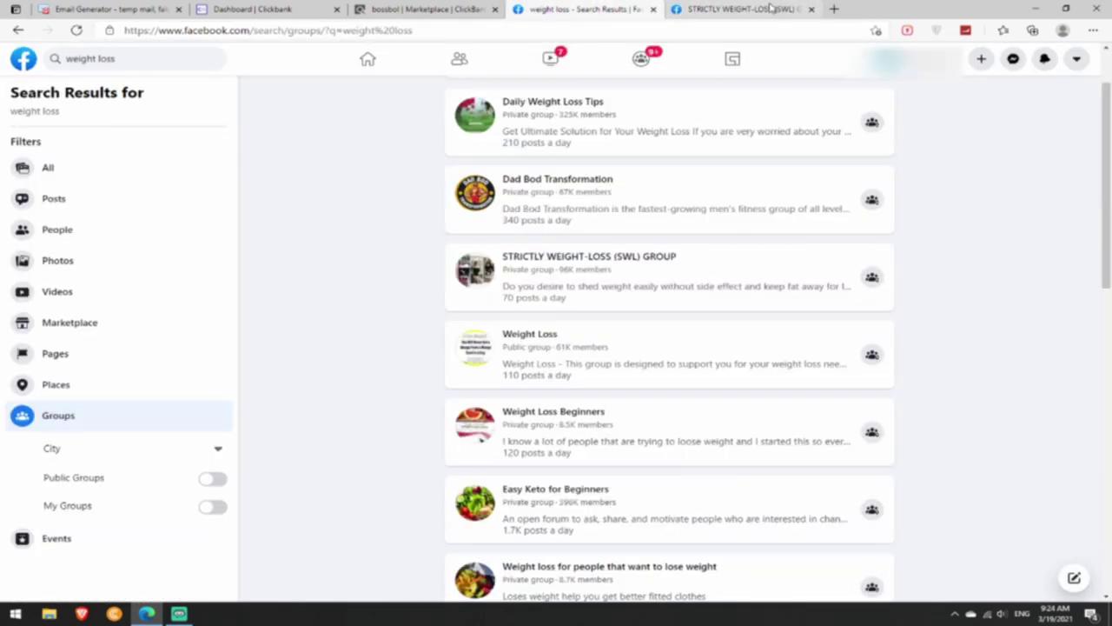
{"action": "left_click", "coordinate": [809, 10]}
{"action": "scroll", "coordinate": [516, 188], "scroll_direction": "down", "scroll_amount": 2}
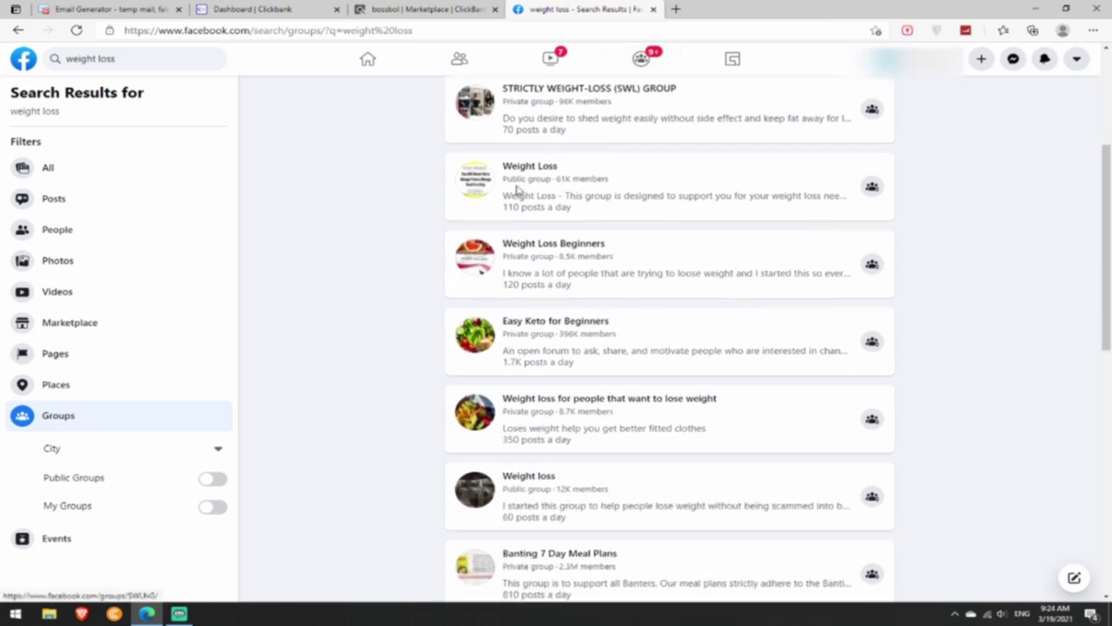
Open the public Weight Loss group and scroll its feed to a comment promoting a bit.ly link.
{"action": "left_click", "coordinate": [542, 172], "text": "ctrl"}
{"action": "left_click", "coordinate": [730, 9]}
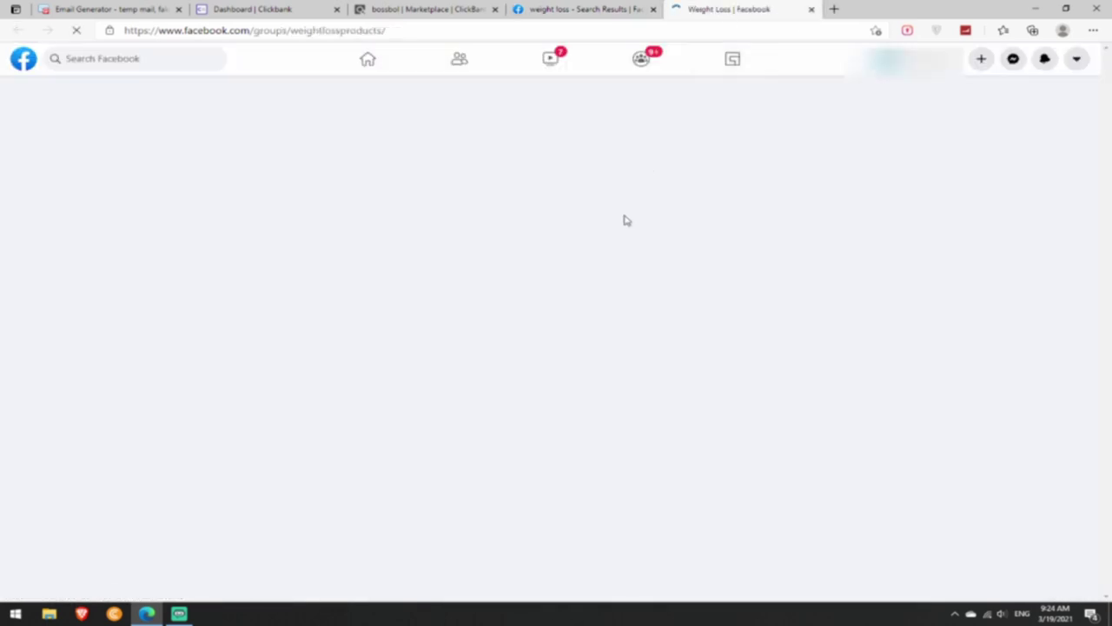
{"action": "scroll", "coordinate": [52, 282], "scroll_direction": "down", "scroll_amount": 4}
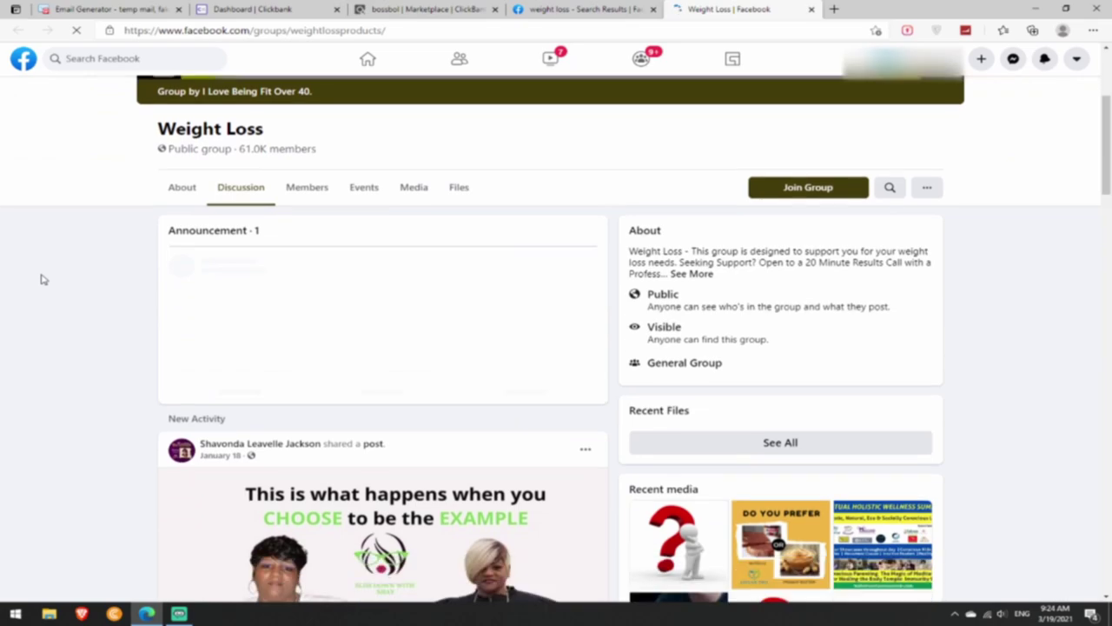
{"action": "scroll", "coordinate": [79, 283], "scroll_direction": "up", "scroll_amount": 5}
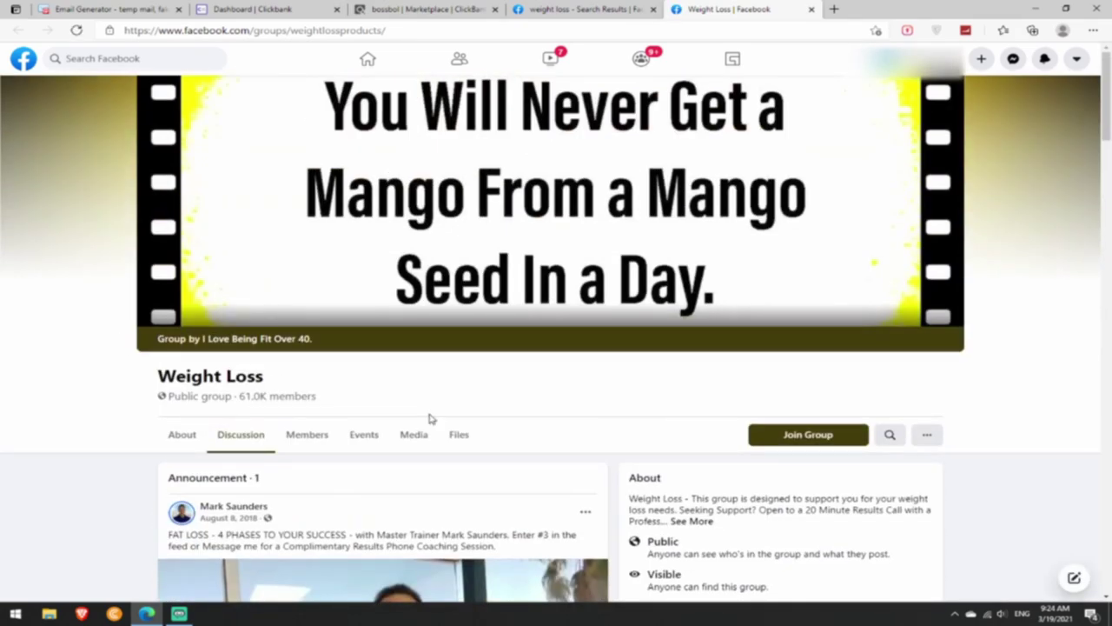
{"action": "scroll", "coordinate": [136, 293], "scroll_direction": "down", "scroll_amount": 12}
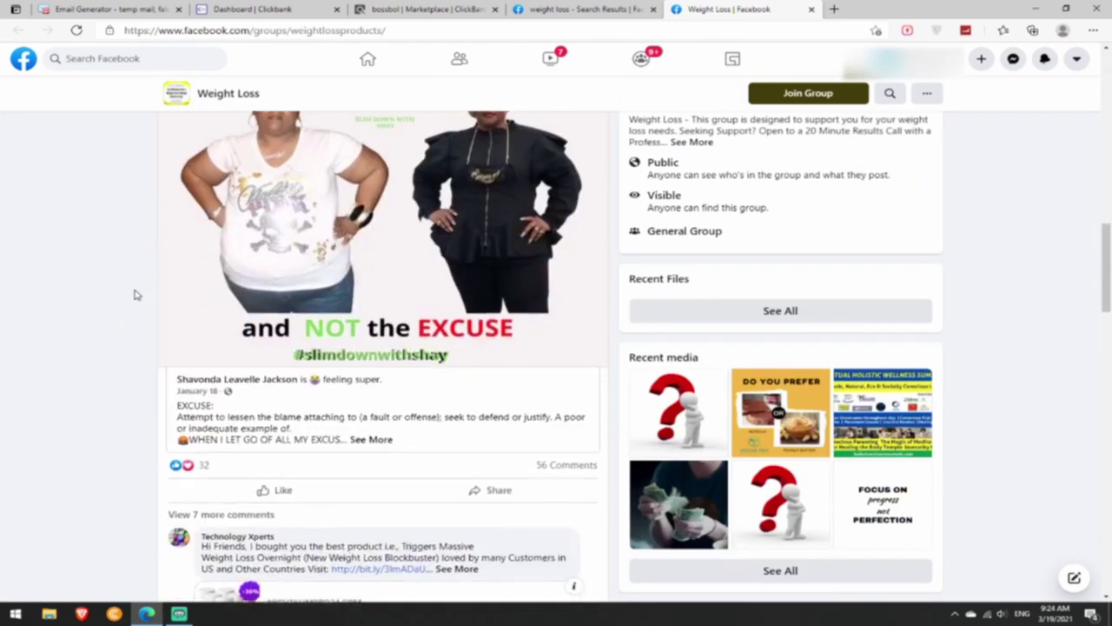
{"action": "scroll", "coordinate": [135, 295], "scroll_direction": "down", "scroll_amount": 1}
{"action": "scroll", "coordinate": [134, 294], "scroll_direction": "up", "scroll_amount": 3}
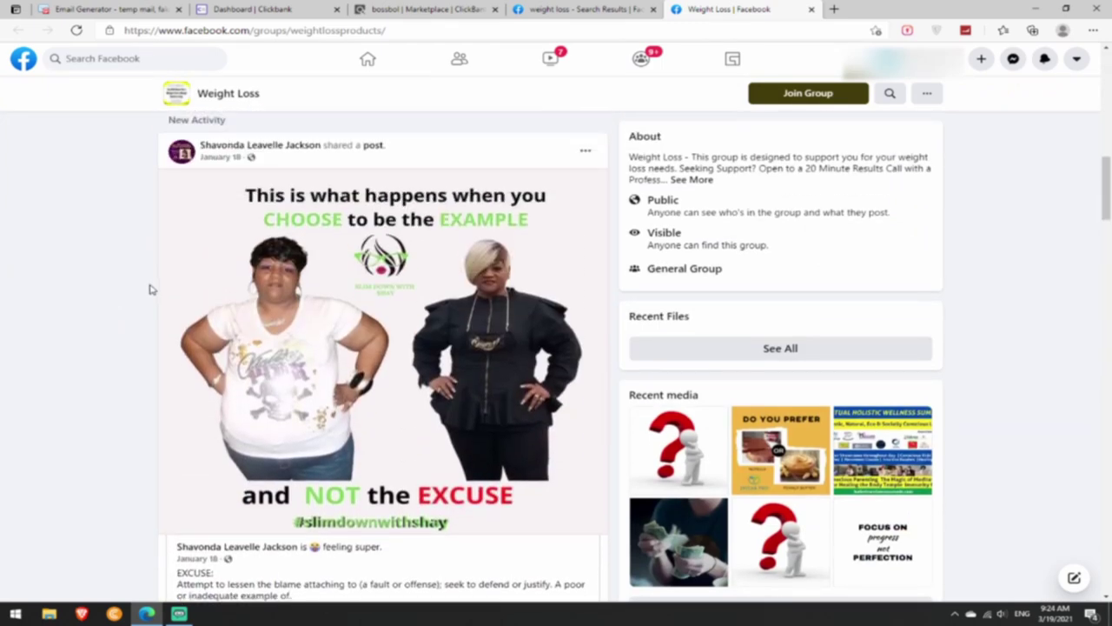
{"action": "scroll", "coordinate": [150, 288], "scroll_direction": "down", "scroll_amount": 9}
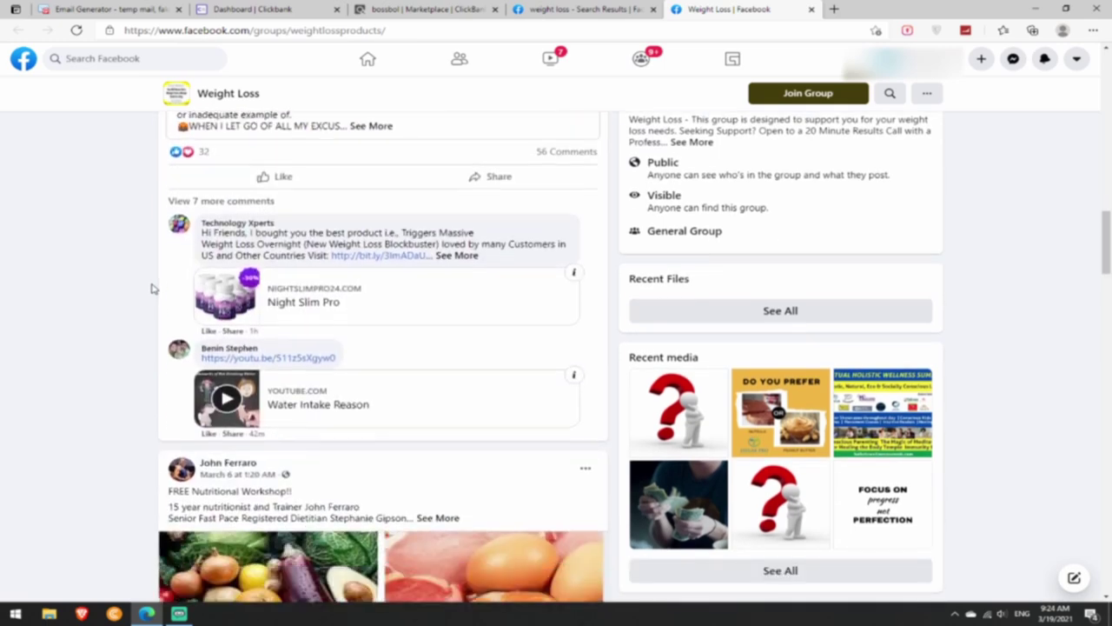
{"action": "scroll", "coordinate": [151, 288], "scroll_direction": "down", "scroll_amount": 5}
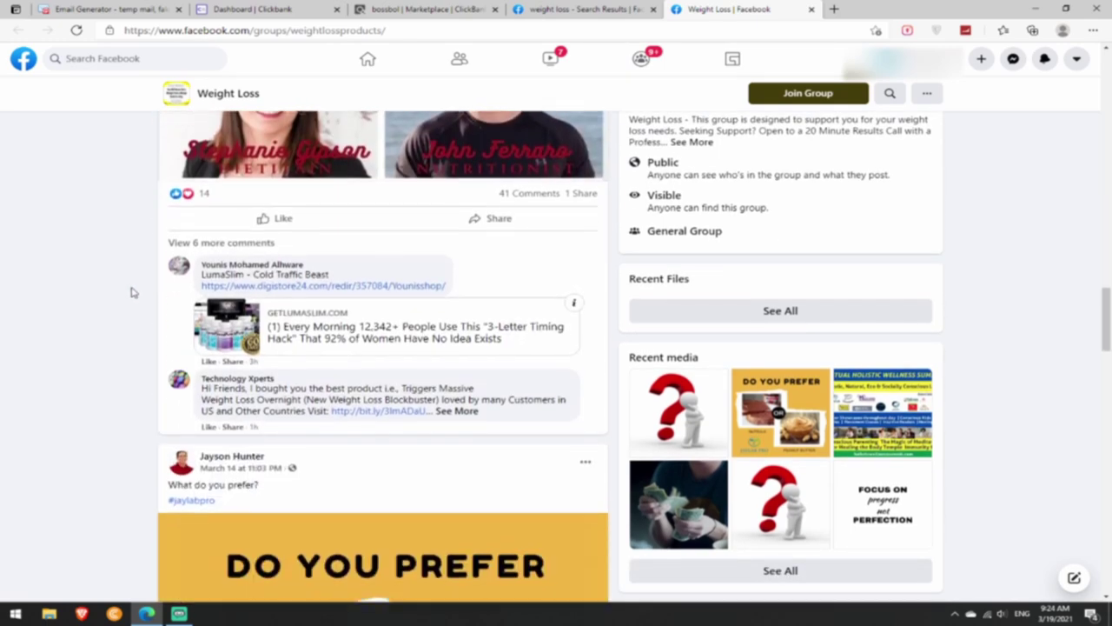
{"action": "scroll", "coordinate": [135, 293], "scroll_direction": "down", "scroll_amount": 5}
{"action": "scroll", "coordinate": [135, 293], "scroll_direction": "up", "scroll_amount": 7}
{"action": "scroll", "coordinate": [134, 291], "scroll_direction": "up", "scroll_amount": 15}
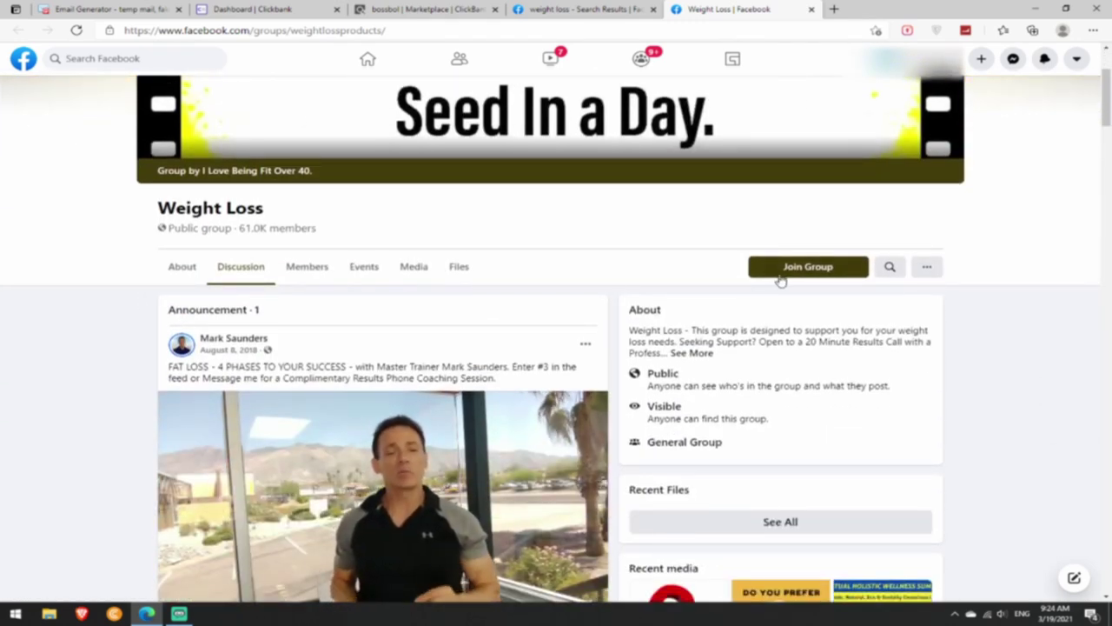
{"action": "scroll", "coordinate": [87, 276], "scroll_direction": "down", "scroll_amount": 2}
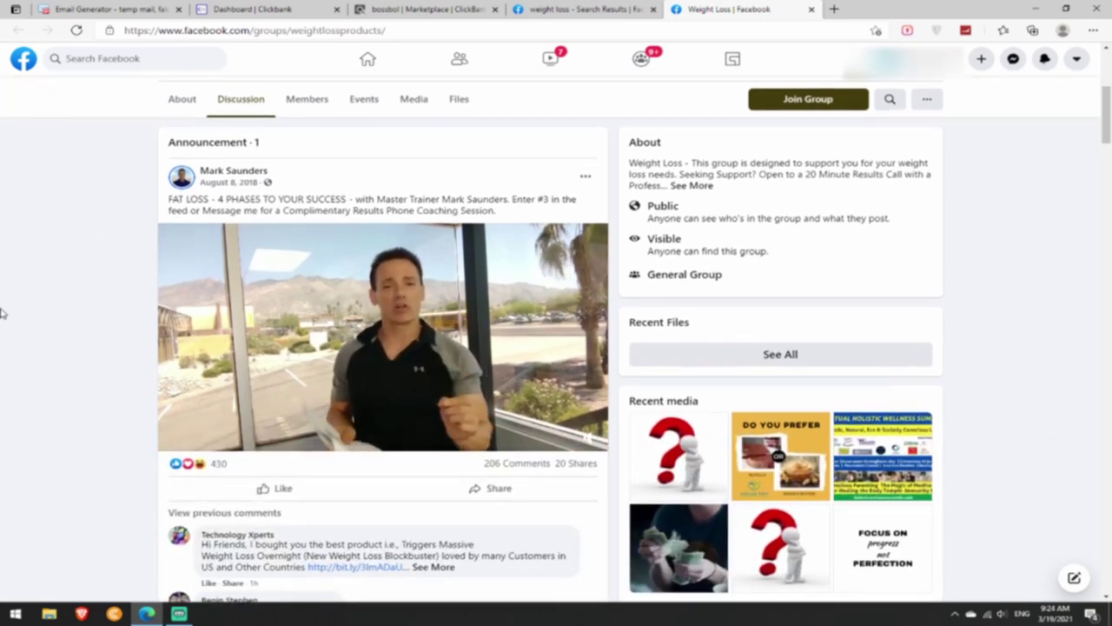
{"action": "scroll", "coordinate": [94, 281], "scroll_direction": "down", "scroll_amount": 5}
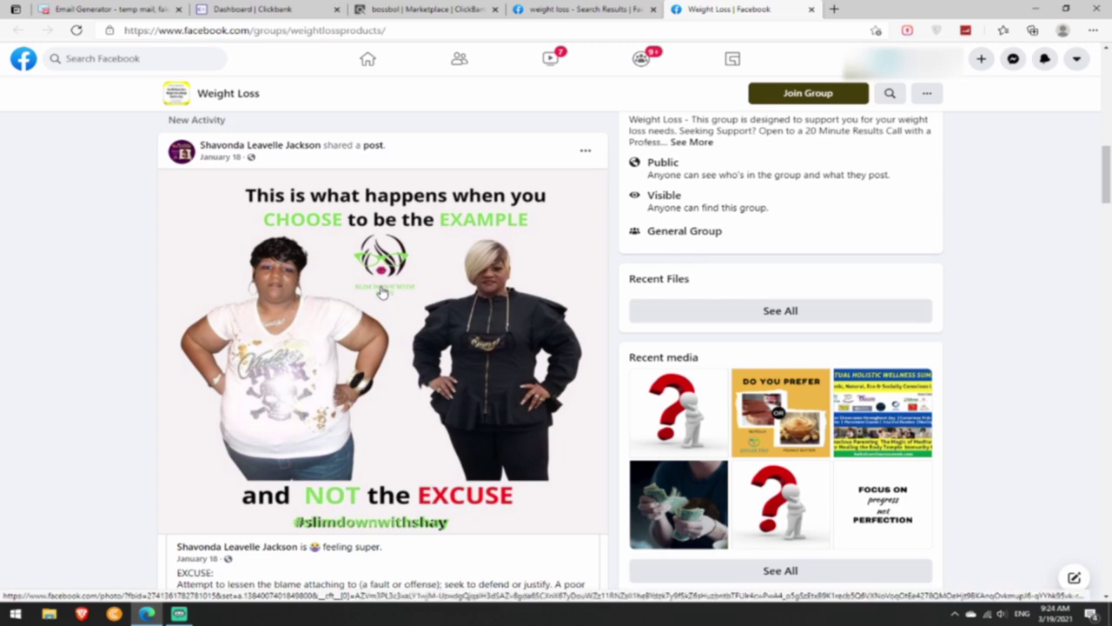
{"action": "scroll", "coordinate": [135, 261], "scroll_direction": "down", "scroll_amount": 1}
{"action": "scroll", "coordinate": [164, 258], "scroll_direction": "up", "scroll_amount": 3}
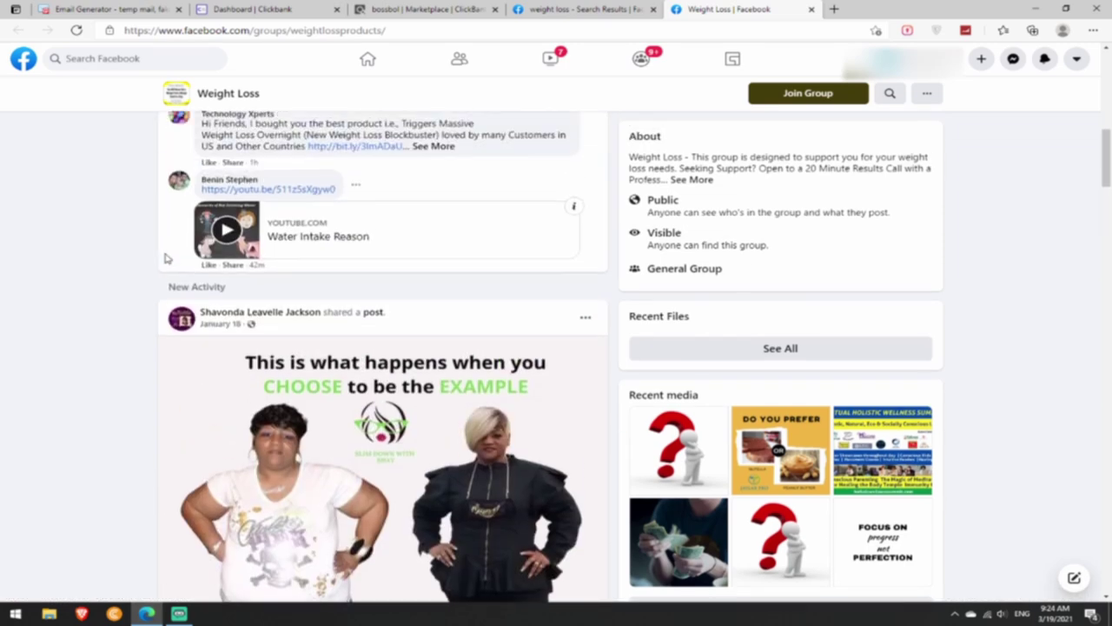
{"action": "scroll", "coordinate": [168, 256], "scroll_direction": "down", "scroll_amount": 1}
{"action": "scroll", "coordinate": [174, 252], "scroll_direction": "down", "scroll_amount": 4}
{"action": "scroll", "coordinate": [201, 241], "scroll_direction": "up", "scroll_amount": 3}
{"action": "scroll", "coordinate": [102, 266], "scroll_direction": "down", "scroll_amount": 4}
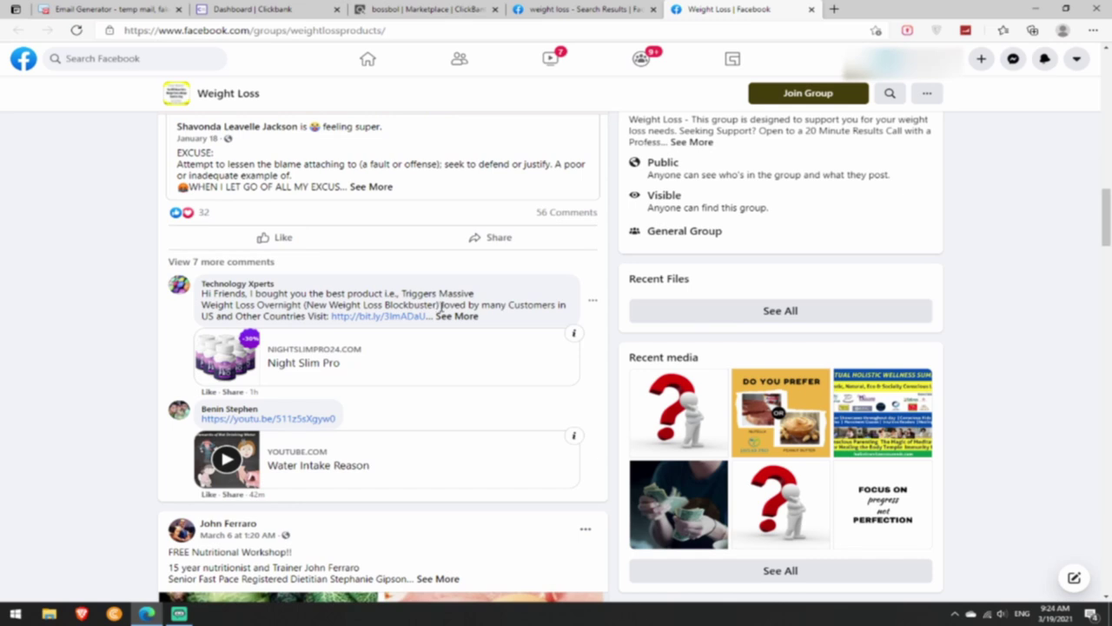
Expand the promotional bit.ly comment to reveal its full six-point list and select its text.
{"action": "left_click", "coordinate": [468, 319]}
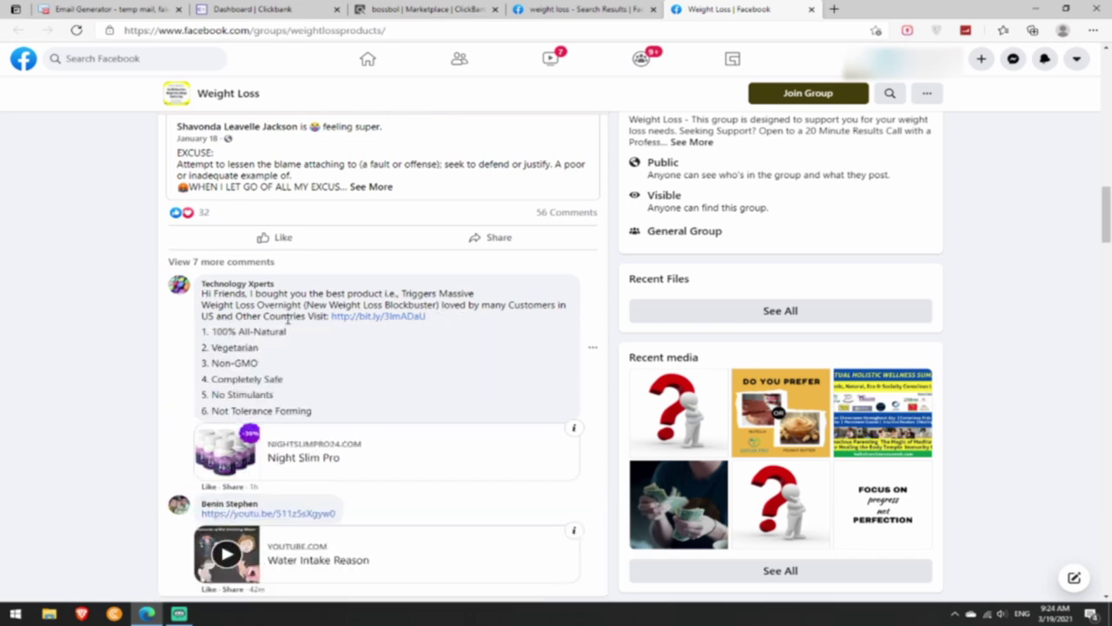
{"action": "left_click_drag", "start_coordinate": [315, 412], "coordinate": [201, 294]}
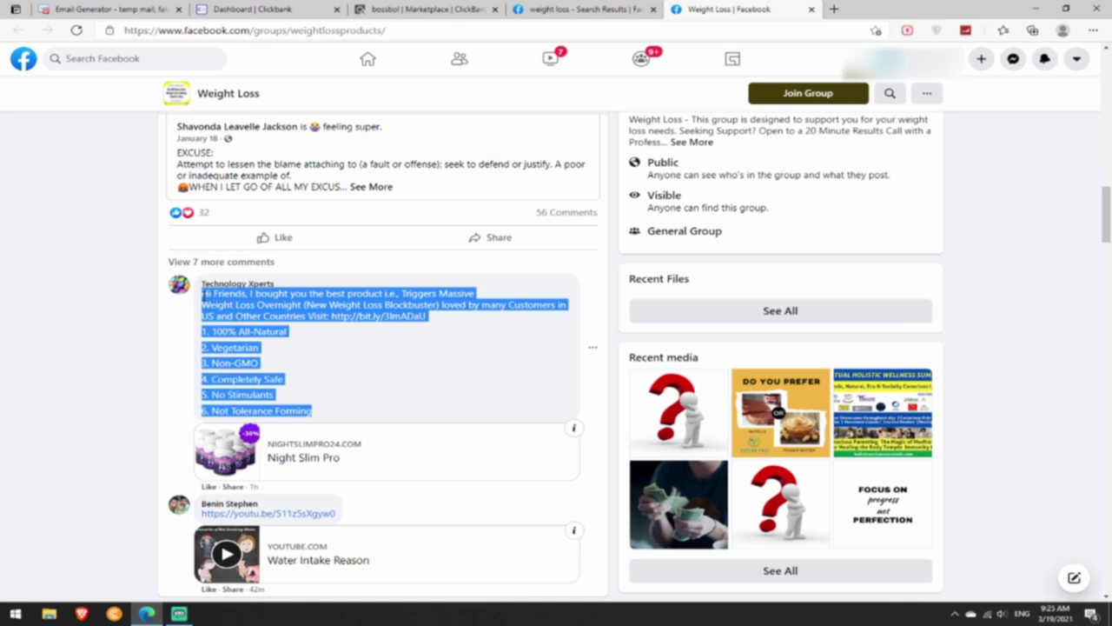
{"action": "left_click", "coordinate": [311, 411]}
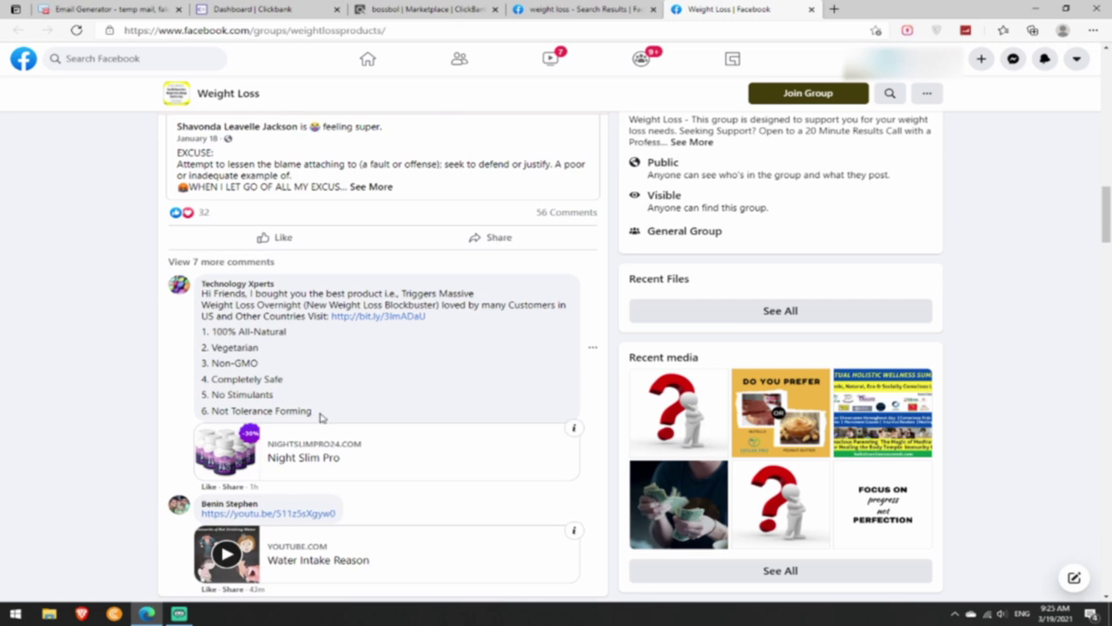
Reselect the comment text, then return to the ClickBank Marketplace tab.
{"action": "left_click_drag", "start_coordinate": [315, 412], "coordinate": [196, 294]}
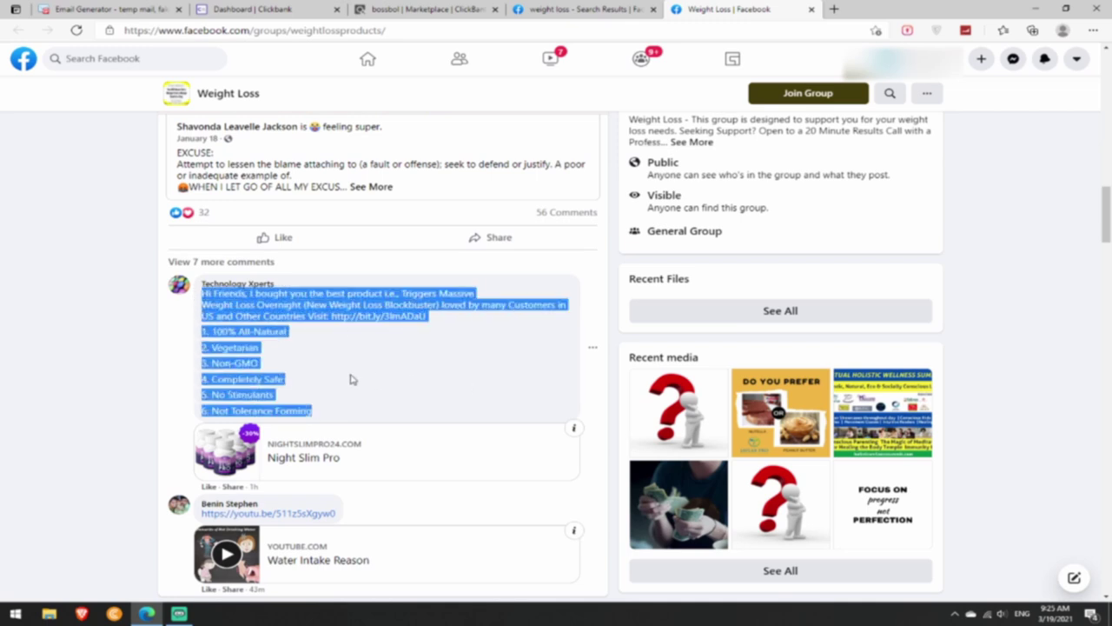
{"action": "left_click", "coordinate": [237, 309]}
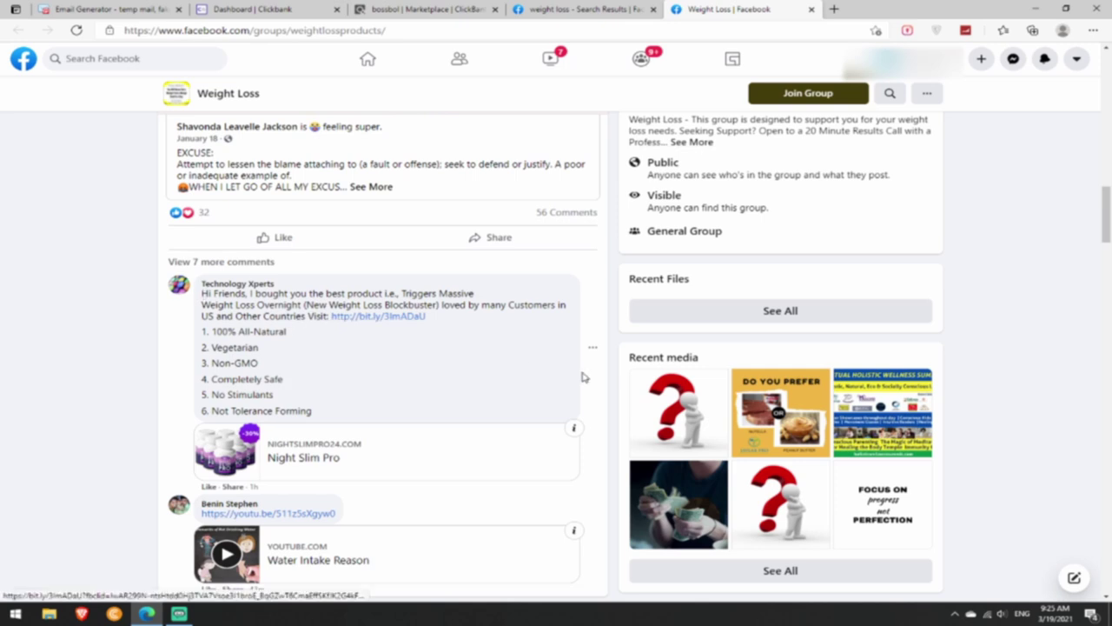
{"action": "left_click", "coordinate": [417, 8]}
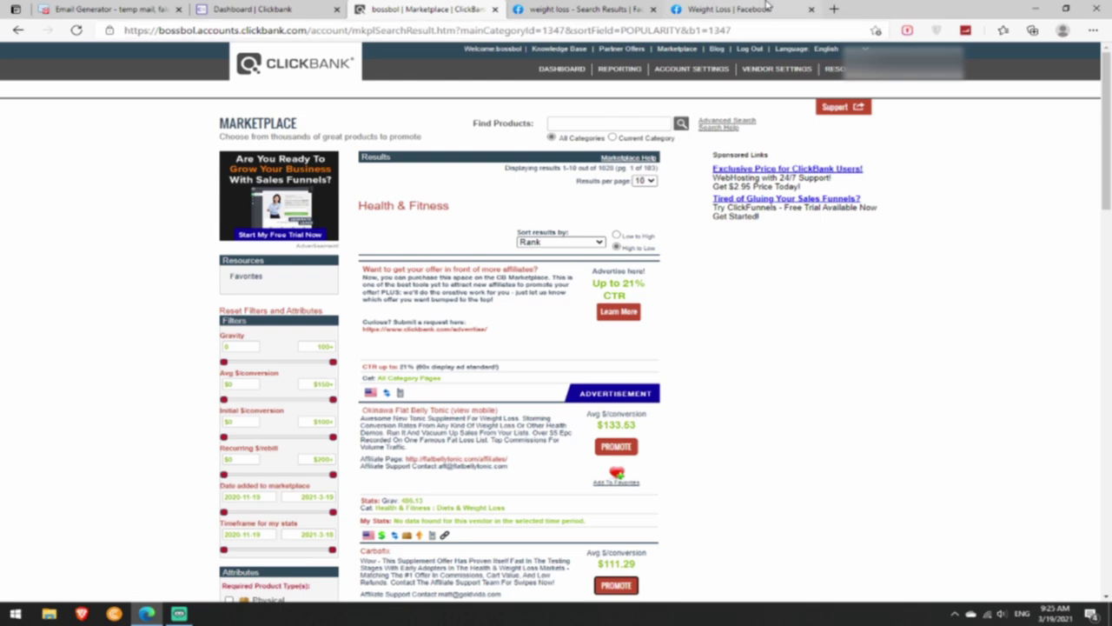
Reread the Weight Loss group post, then return to the ClickBank Health & Fitness listing.
{"action": "left_click", "coordinate": [746, 12]}
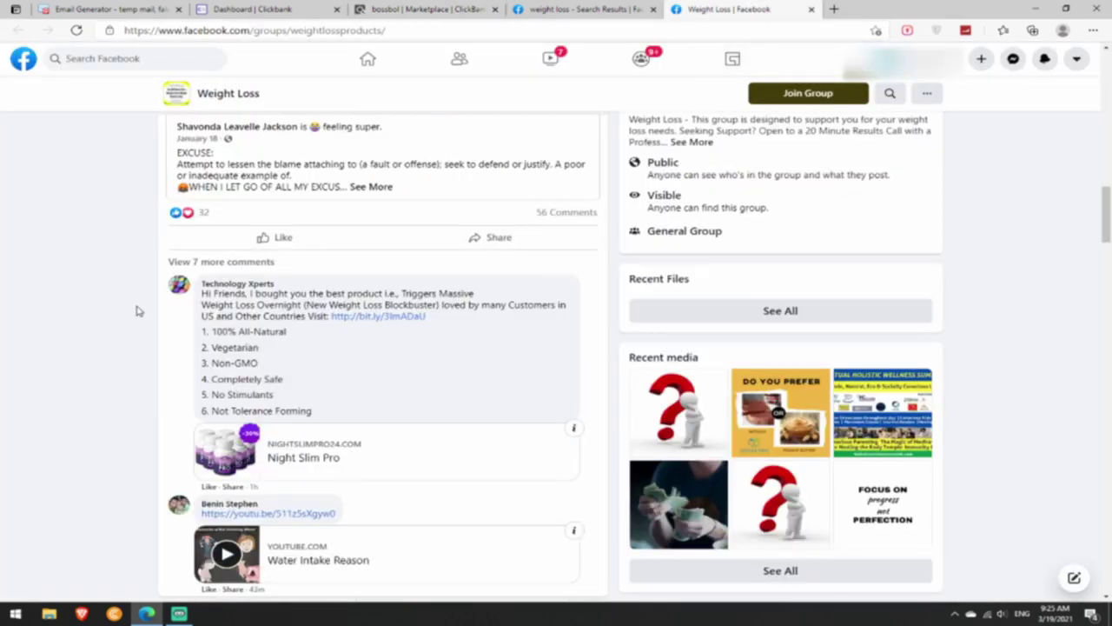
{"action": "scroll", "coordinate": [131, 321], "scroll_direction": "up", "scroll_amount": 5}
{"action": "scroll", "coordinate": [130, 327], "scroll_direction": "down", "scroll_amount": 4}
{"action": "scroll", "coordinate": [105, 334], "scroll_direction": "up", "scroll_amount": 4}
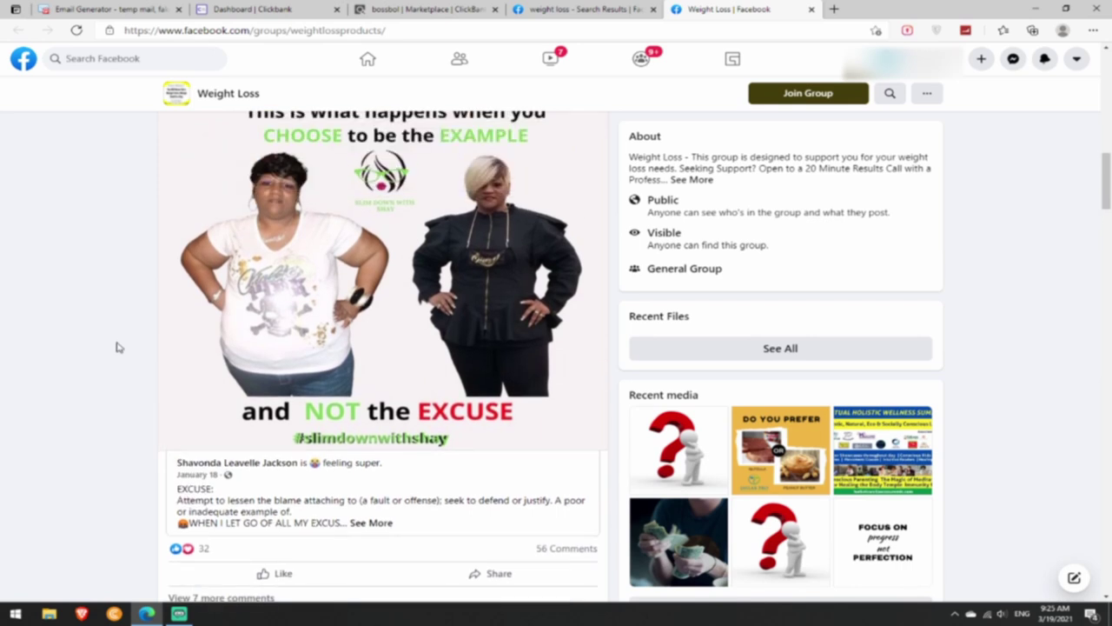
{"action": "scroll", "coordinate": [119, 347], "scroll_direction": "down", "scroll_amount": 3}
{"action": "scroll", "coordinate": [119, 347], "scroll_direction": "down", "scroll_amount": 1}
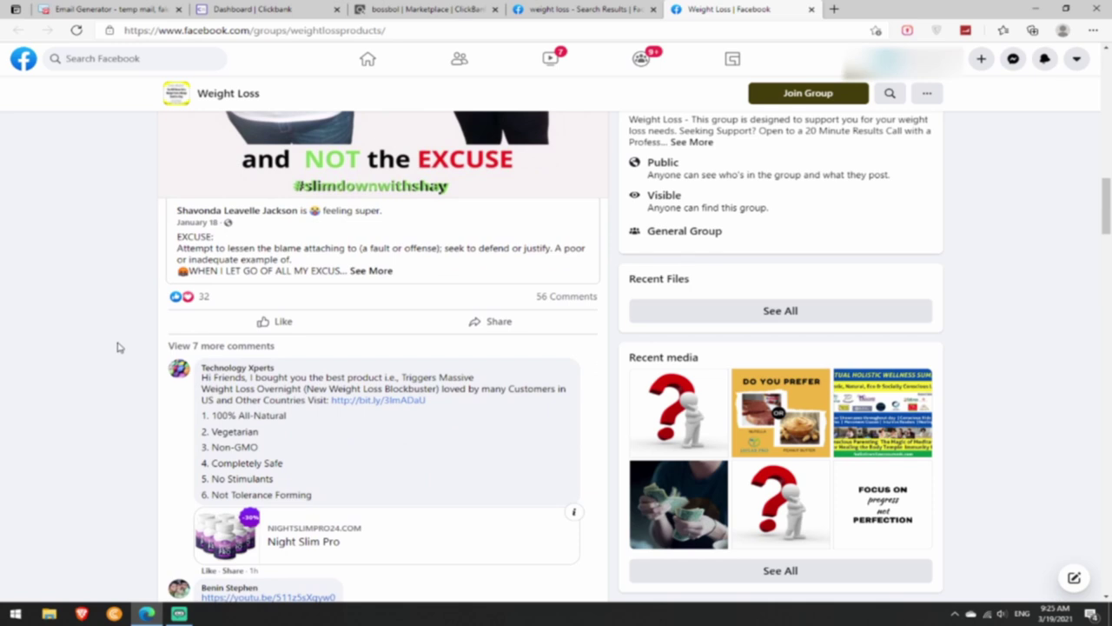
{"action": "scroll", "coordinate": [144, 348], "scroll_direction": "down", "scroll_amount": 1}
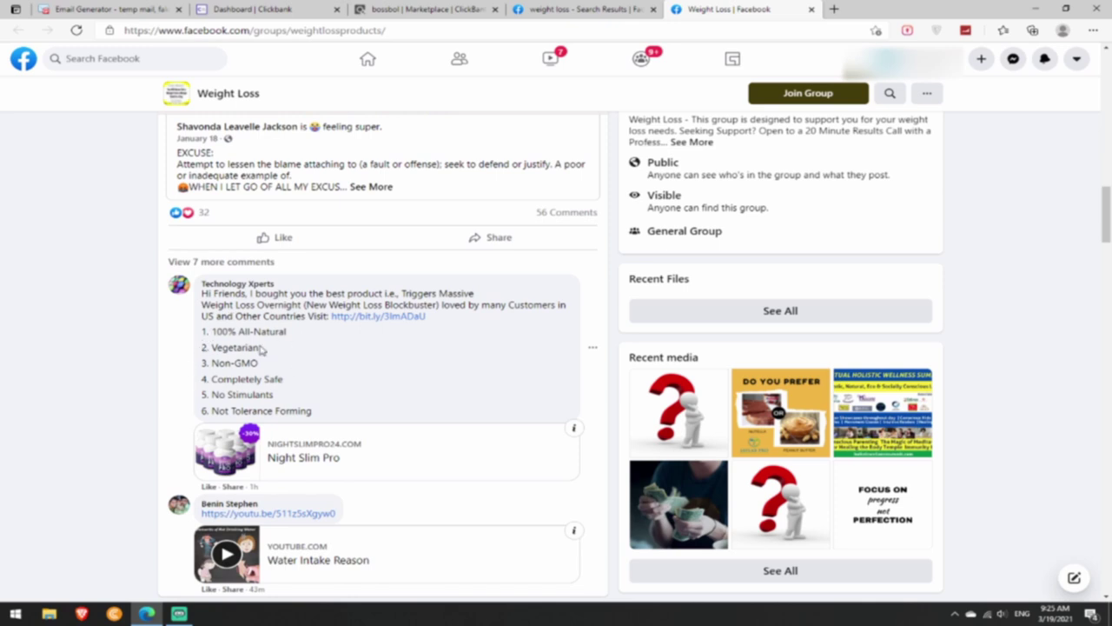
{"action": "scroll", "coordinate": [290, 351], "scroll_direction": "down", "scroll_amount": 1}
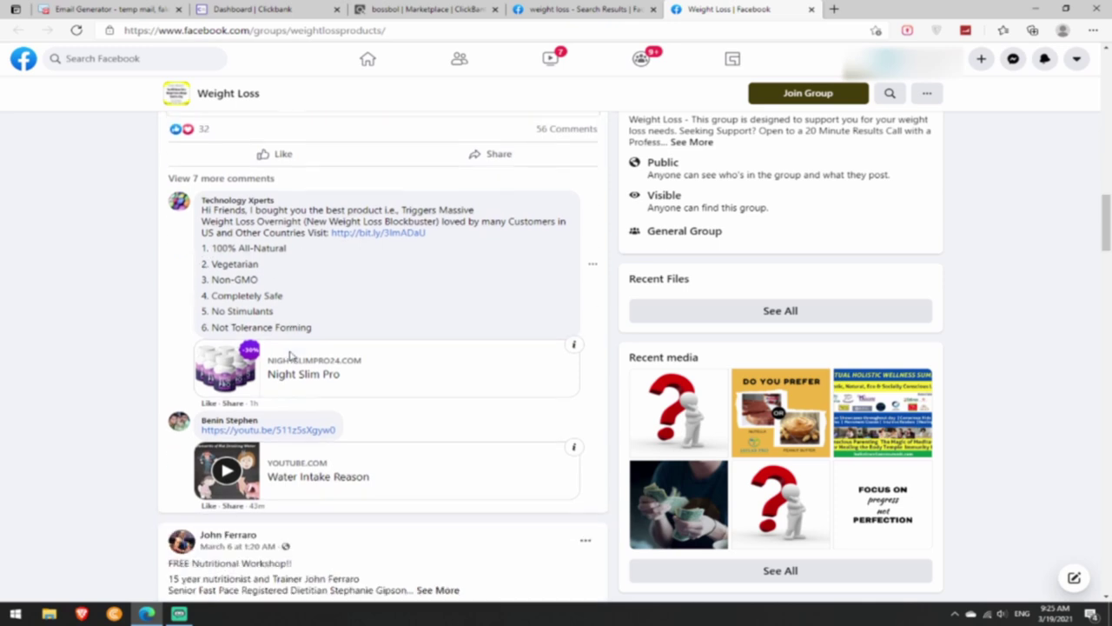
{"action": "scroll", "coordinate": [290, 351], "scroll_direction": "up", "scroll_amount": 1}
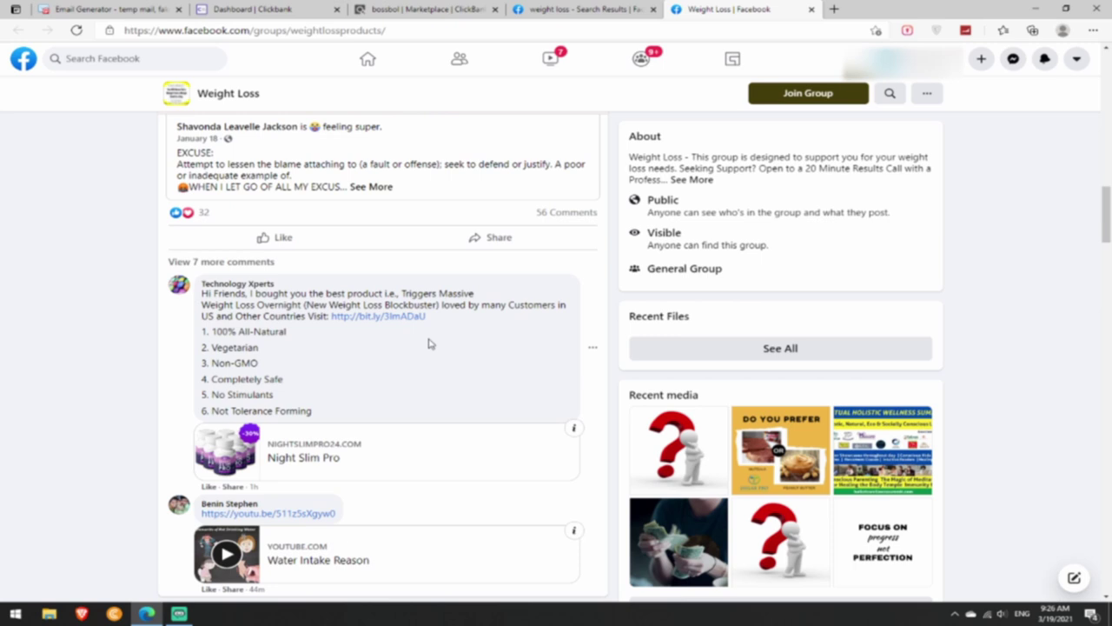
{"action": "left_click", "coordinate": [417, 10]}
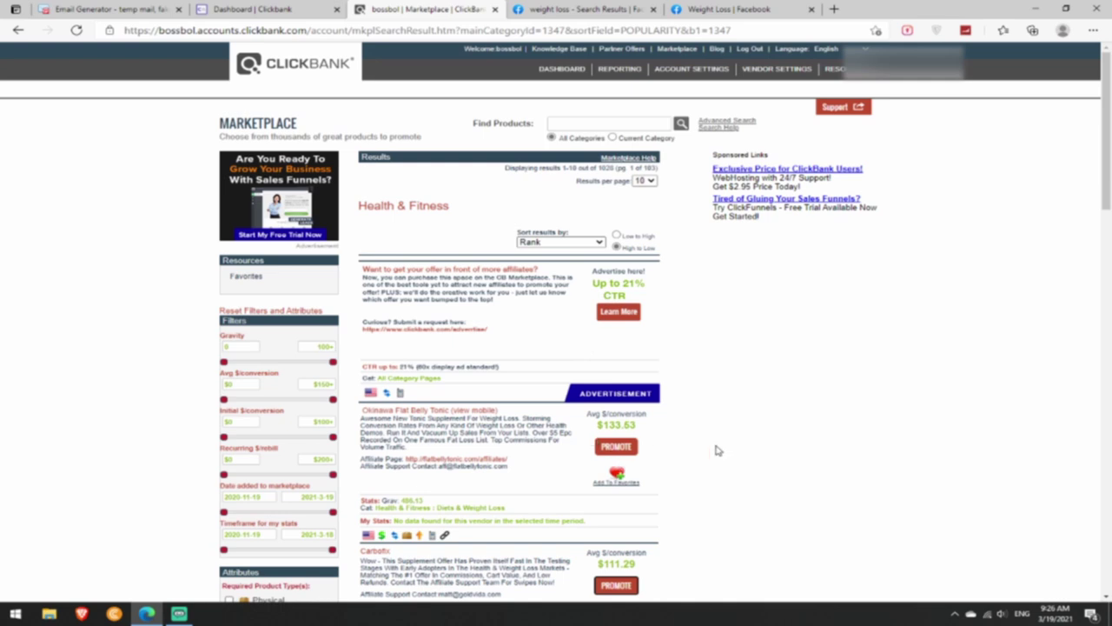
{"action": "left_click", "coordinate": [741, 9]}
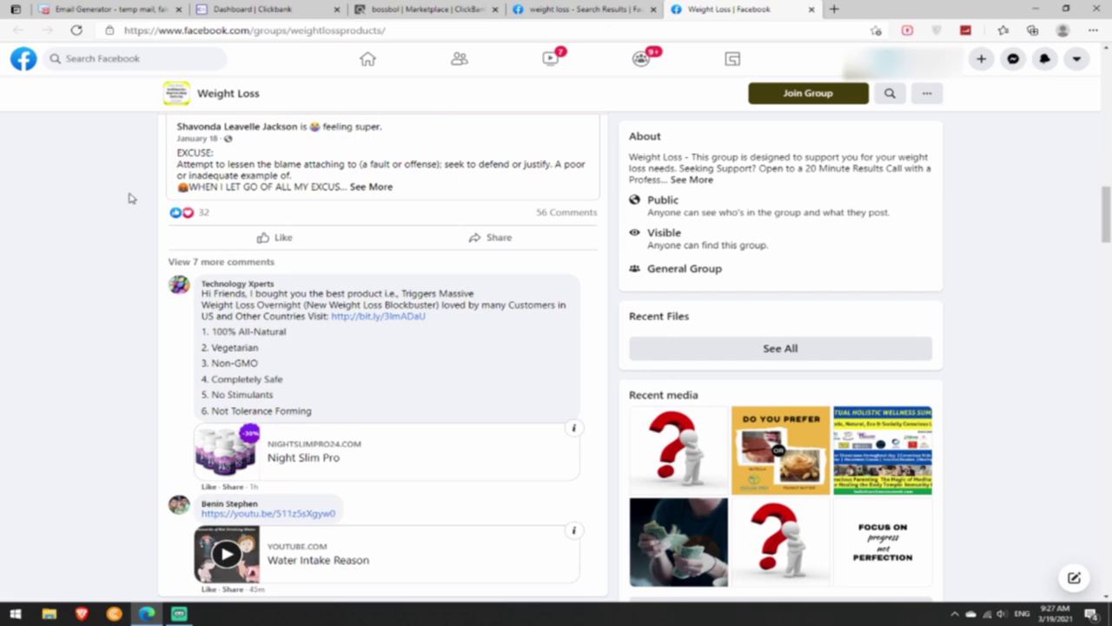
{"action": "left_click", "coordinate": [420, 9]}
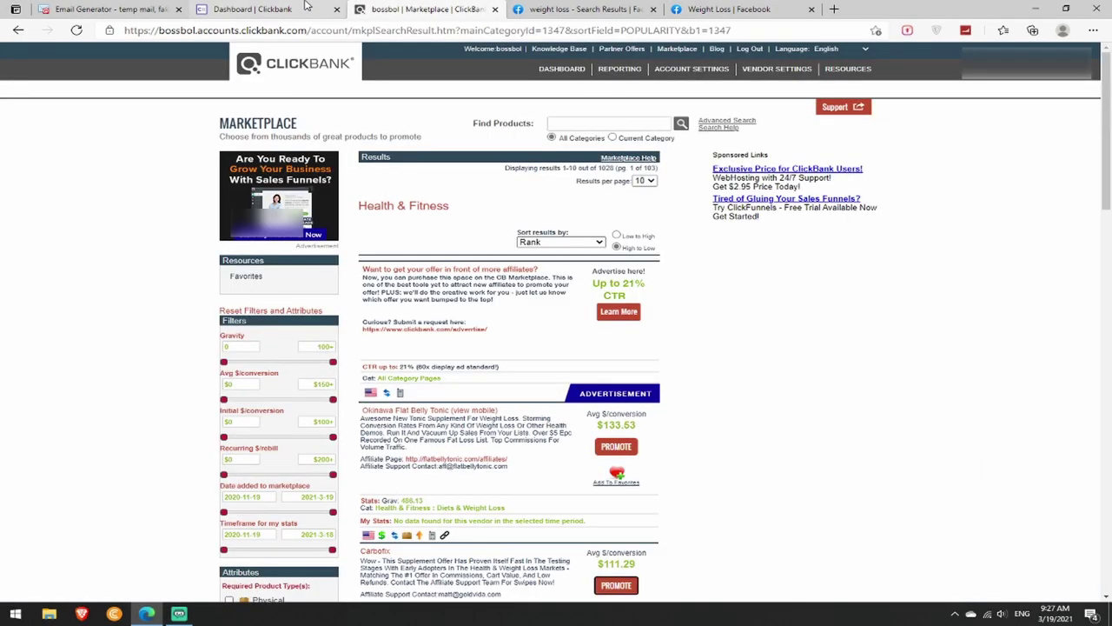
Go to the ClickBank dashboard's Transactions area and open Settings > Payment Settings.
{"action": "left_click", "coordinate": [310, 8]}
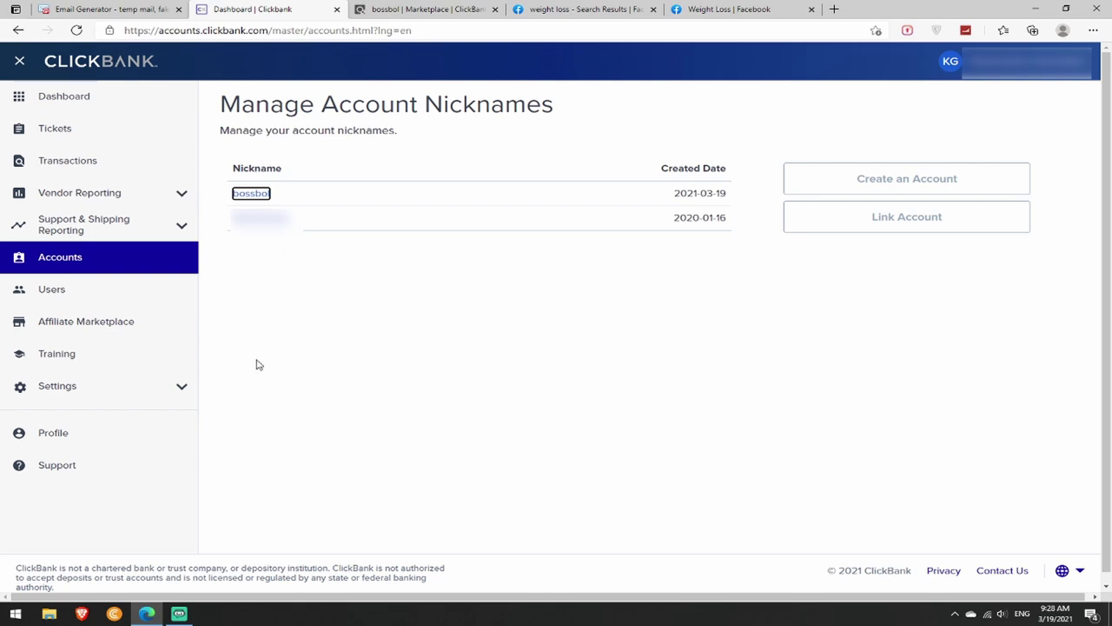
{"action": "left_click", "coordinate": [131, 159]}
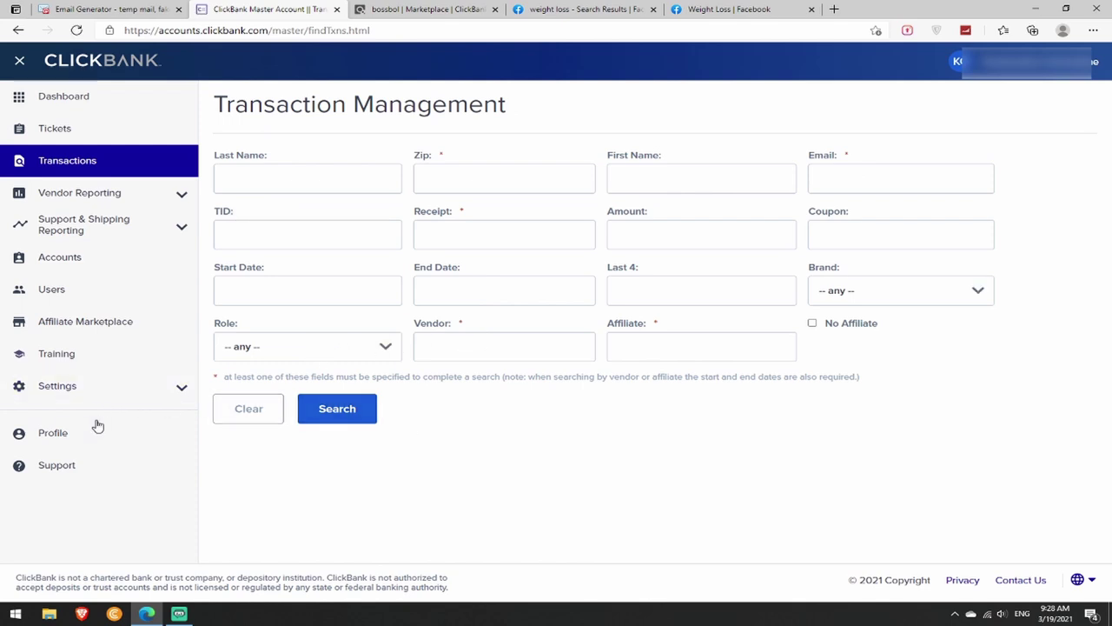
{"action": "left_click", "coordinate": [154, 390]}
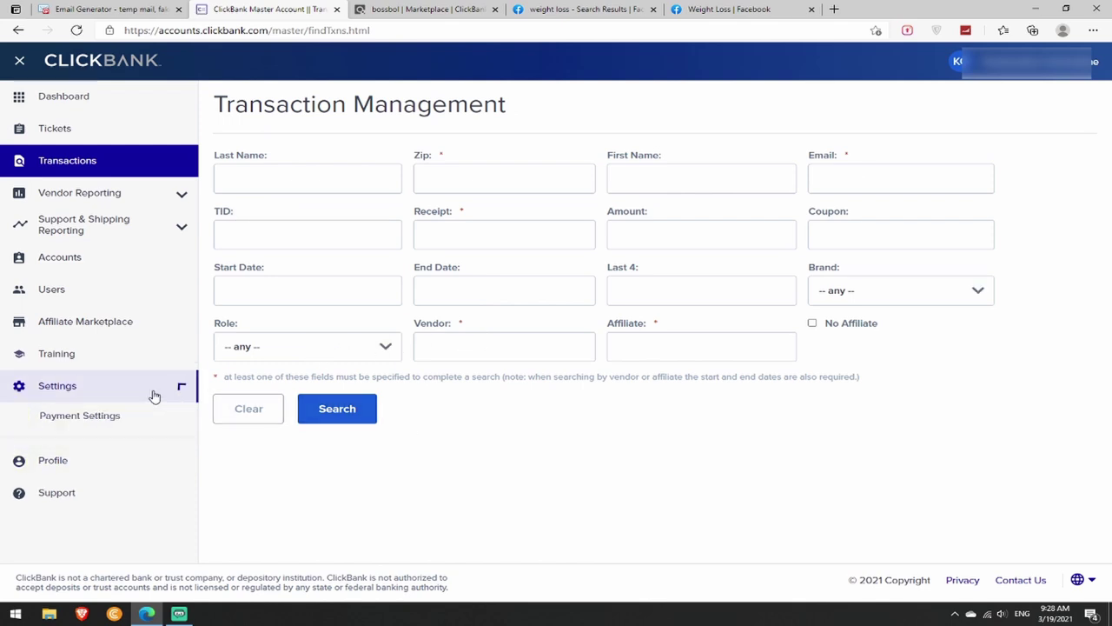
{"action": "left_click", "coordinate": [115, 423]}
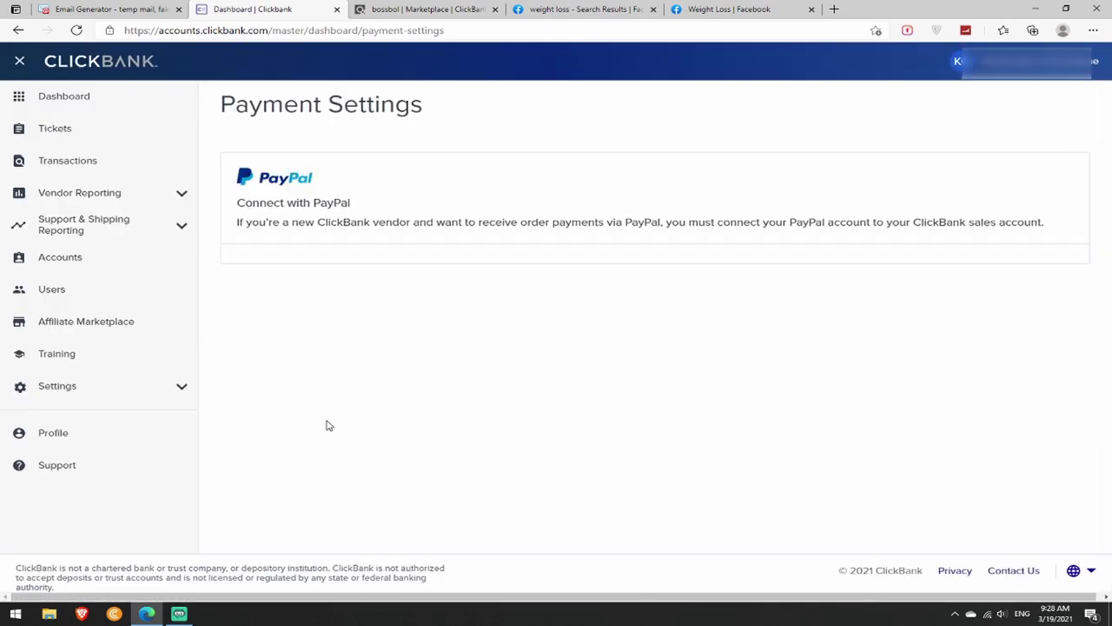
Glance at the marketplace listing, then return to Payment Settings and expand Settings again.
{"action": "left_click", "coordinate": [415, 7]}
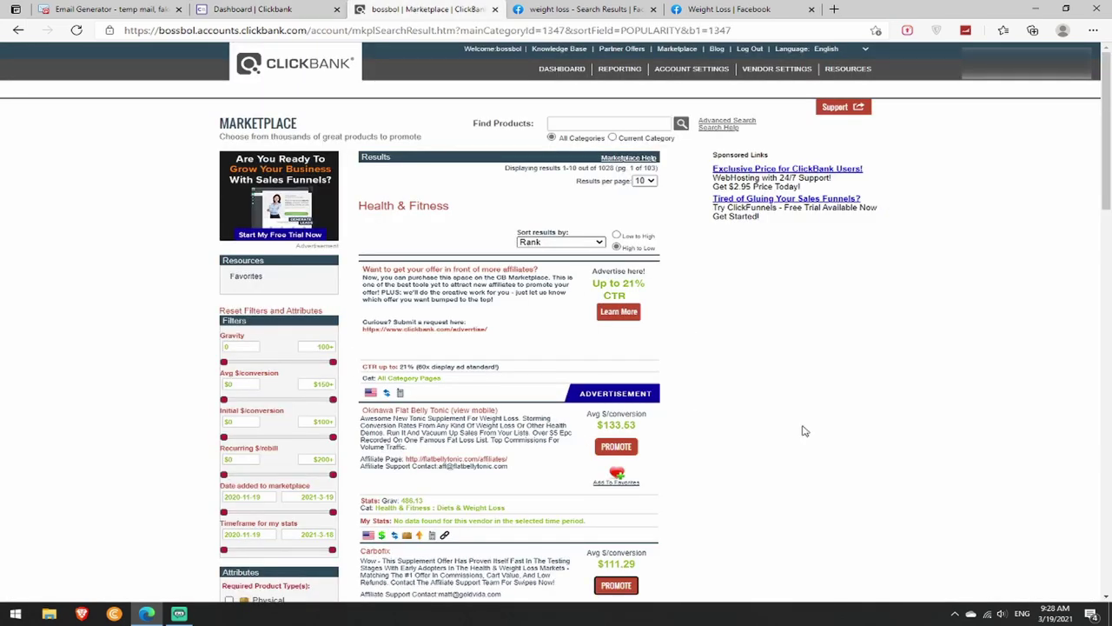
{"action": "left_click", "coordinate": [292, 8]}
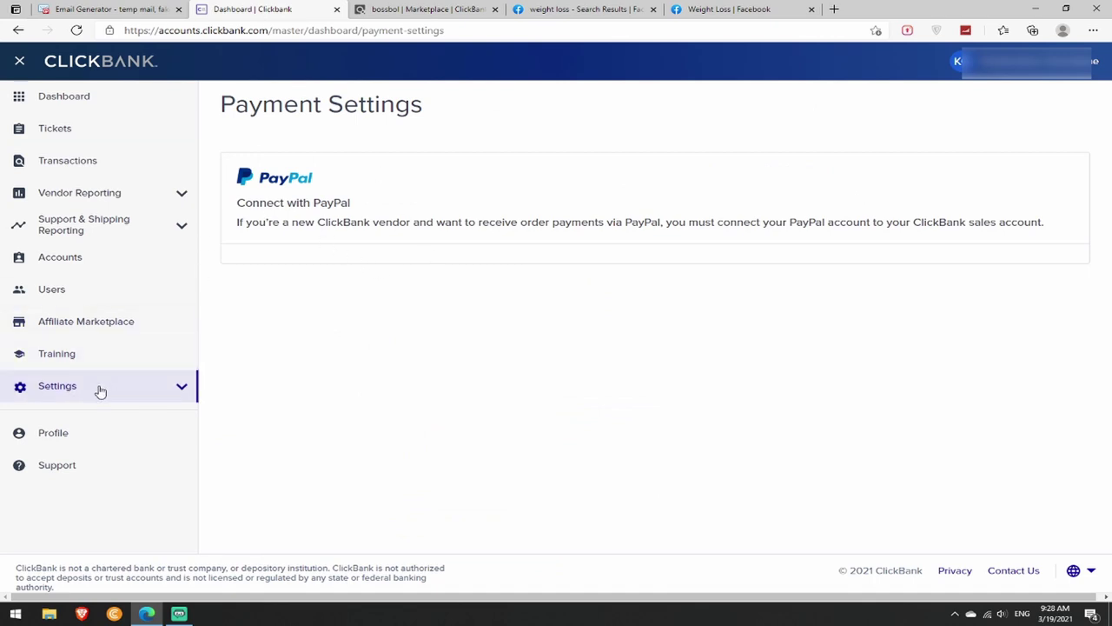
{"action": "left_click", "coordinate": [146, 396]}
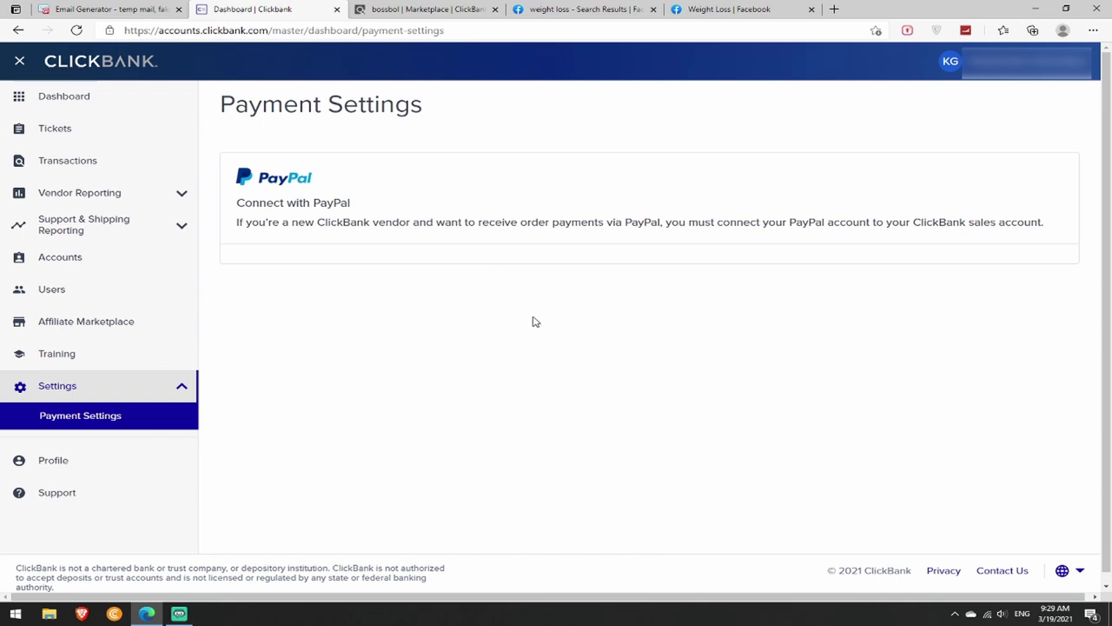
Google 'clickbank withdraw minimum balance' in a new tab to find the $100 payout threshold.
{"action": "left_click", "coordinate": [834, 9]}
{"action": "type", "text": "go"}
{"action": "key", "text": "Return"}
{"action": "type", "text": "clickbankc with"}
{"action": "key", "text": "BackSpace"}
{"action": "key", "text": "BackSpace"}
{"action": "key", "text": "BackSpace"}
{"action": "key", "text": "BackSpace"}
{"action": "key", "text": "BackSpace"}
{"action": "key", "text": "BackSpace"}
{"action": "key", "text": "BackSpace"}
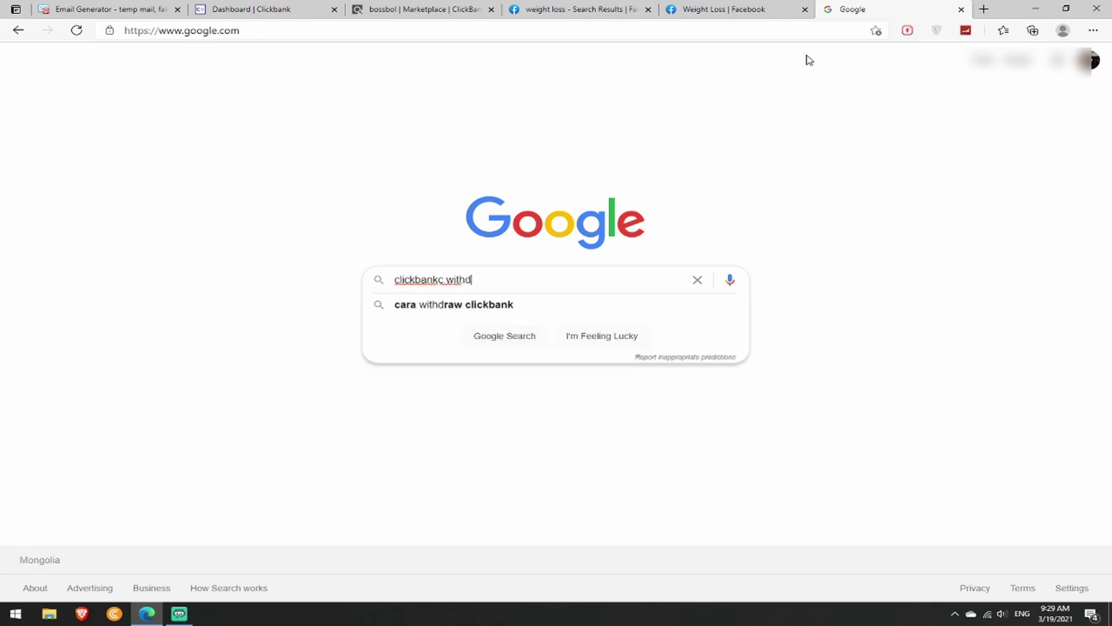
{"action": "type", "text": "c"}
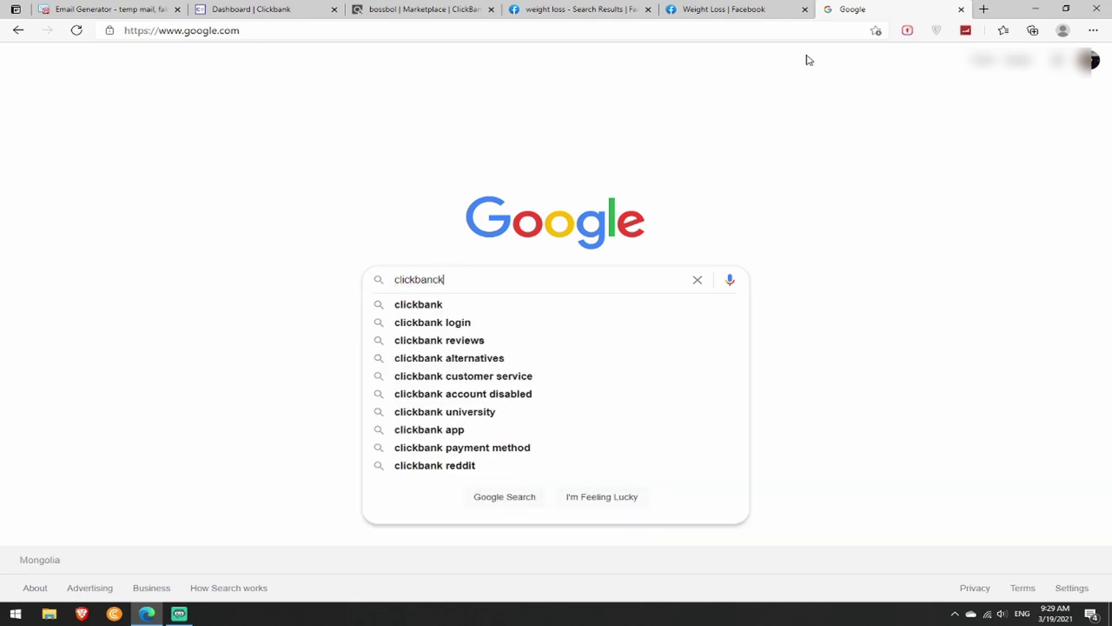
{"action": "key", "text": "BackSpace"}
{"action": "type", "text": "k withdraw min"}
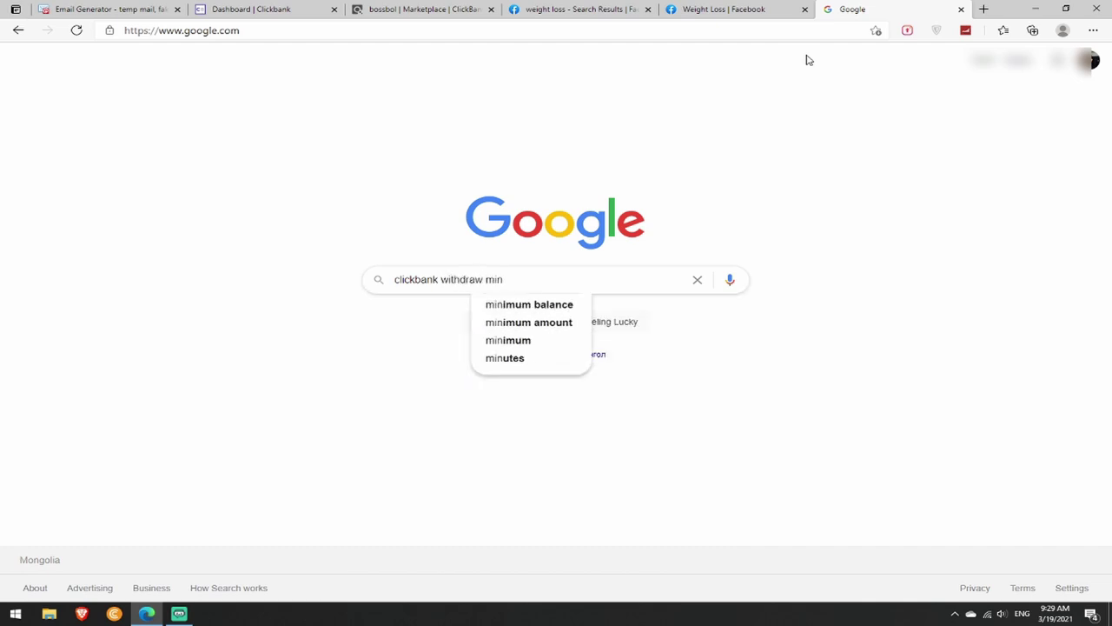
{"action": "key", "text": "Down"}
{"action": "key", "text": "Return"}
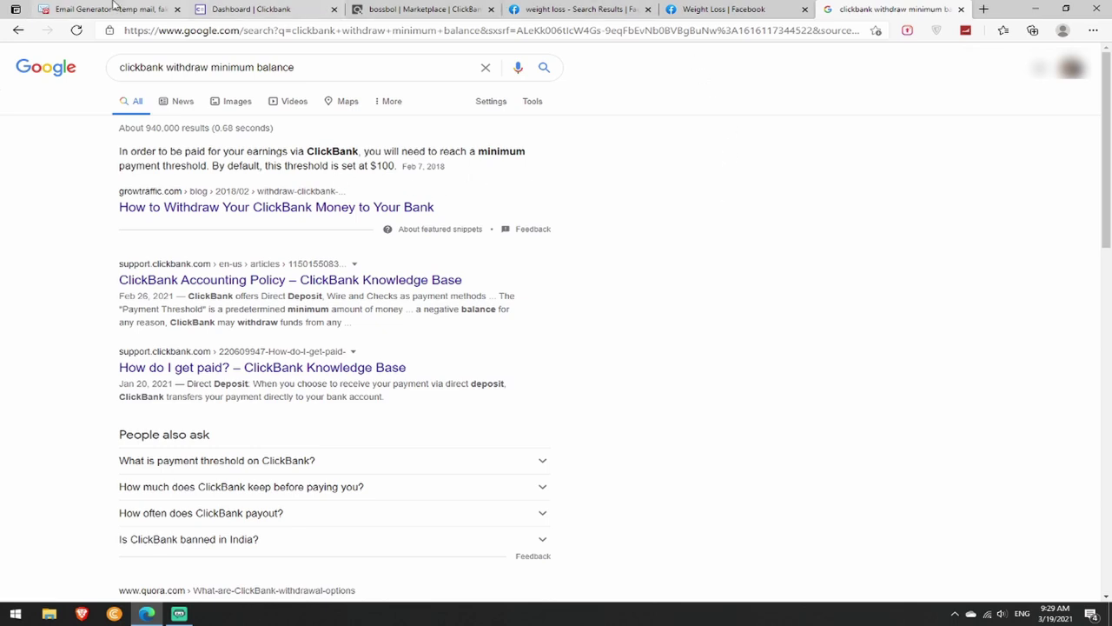
Switch between the ClickBank Payment Settings and Marketplace tabs to compare them.
{"action": "left_click", "coordinate": [275, 7]}
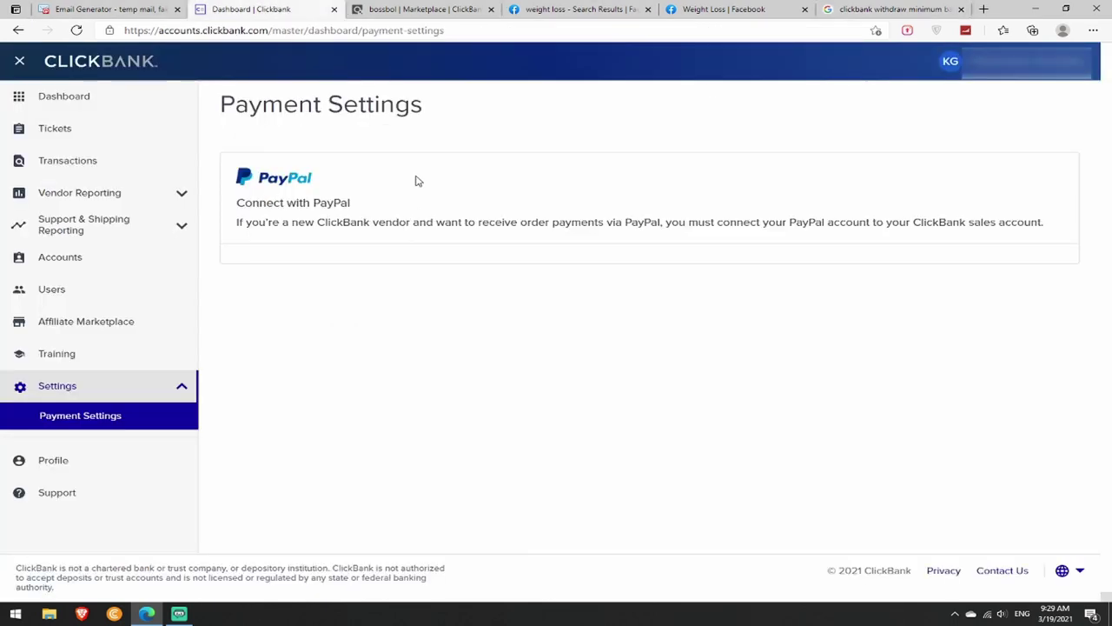
{"action": "left_click", "coordinate": [419, 8]}
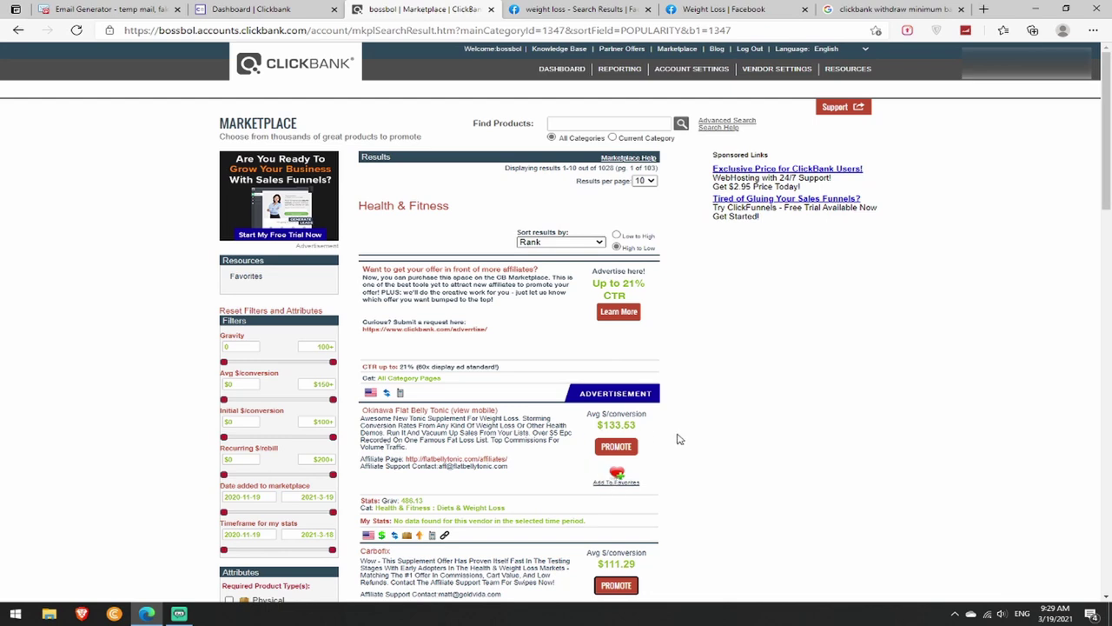
{"action": "left_click", "coordinate": [274, 7]}
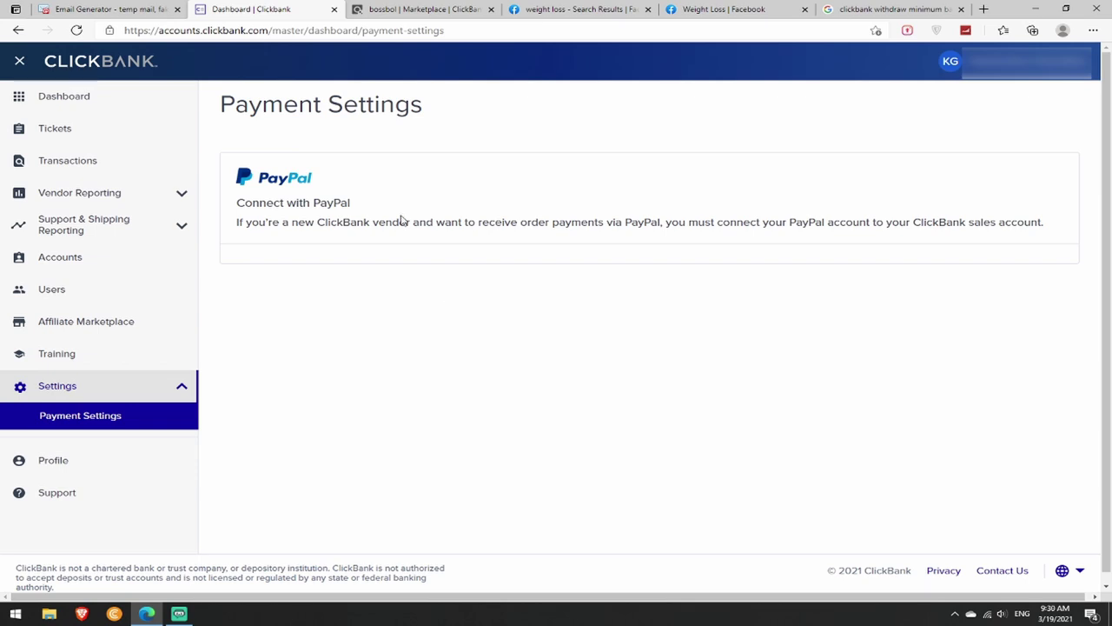
{"action": "left_click", "coordinate": [450, 7]}
Scroll down through the Health & Fitness product listings, then back up toward the top.
{"action": "scroll", "coordinate": [729, 356], "scroll_direction": "down", "scroll_amount": 3}
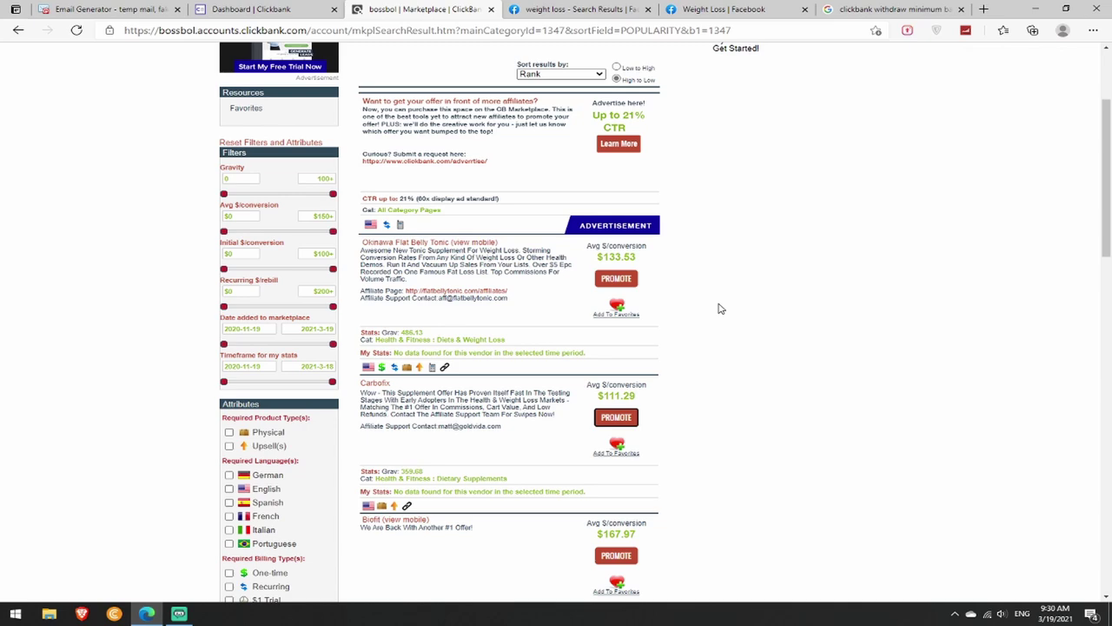
{"action": "scroll", "coordinate": [755, 309], "scroll_direction": "down", "scroll_amount": 2}
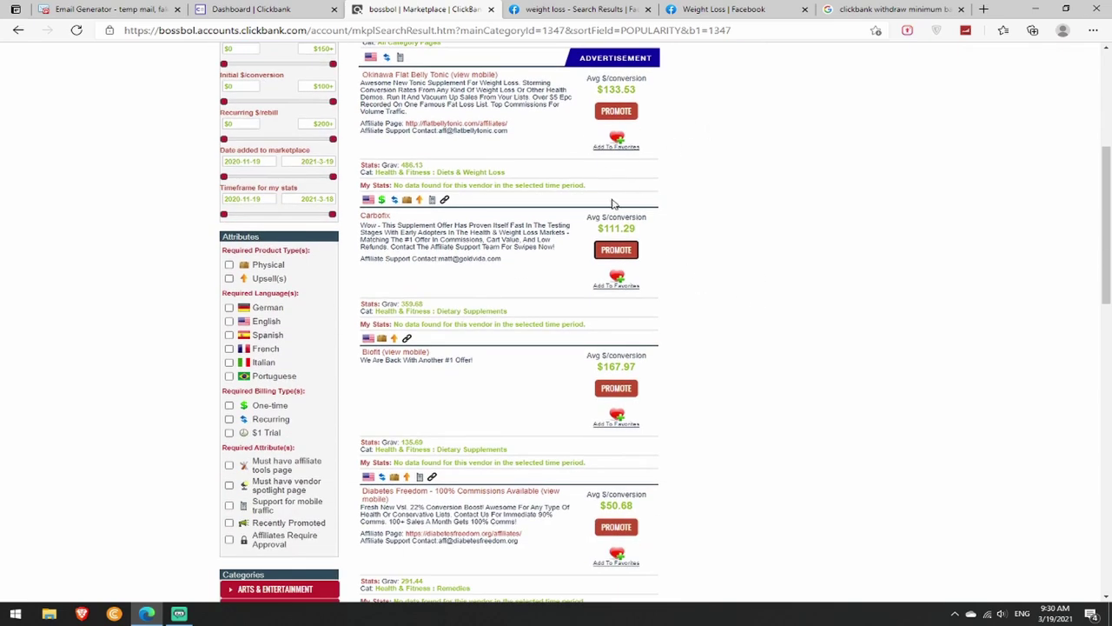
{"action": "scroll", "coordinate": [600, 240], "scroll_direction": "down", "scroll_amount": 2}
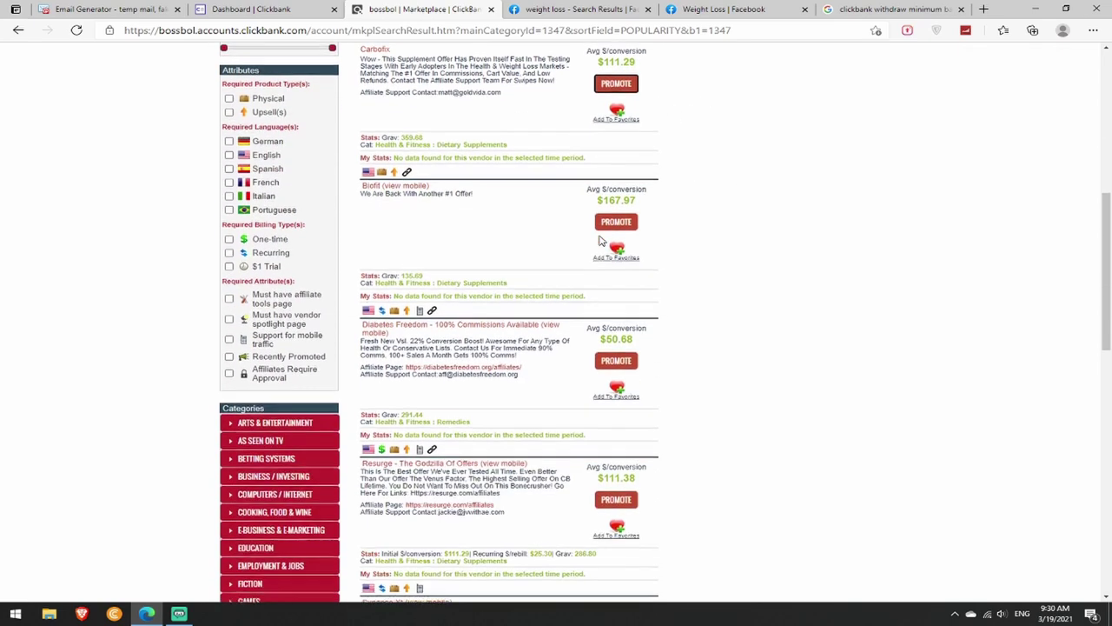
{"action": "scroll", "coordinate": [664, 252], "scroll_direction": "down", "scroll_amount": 1}
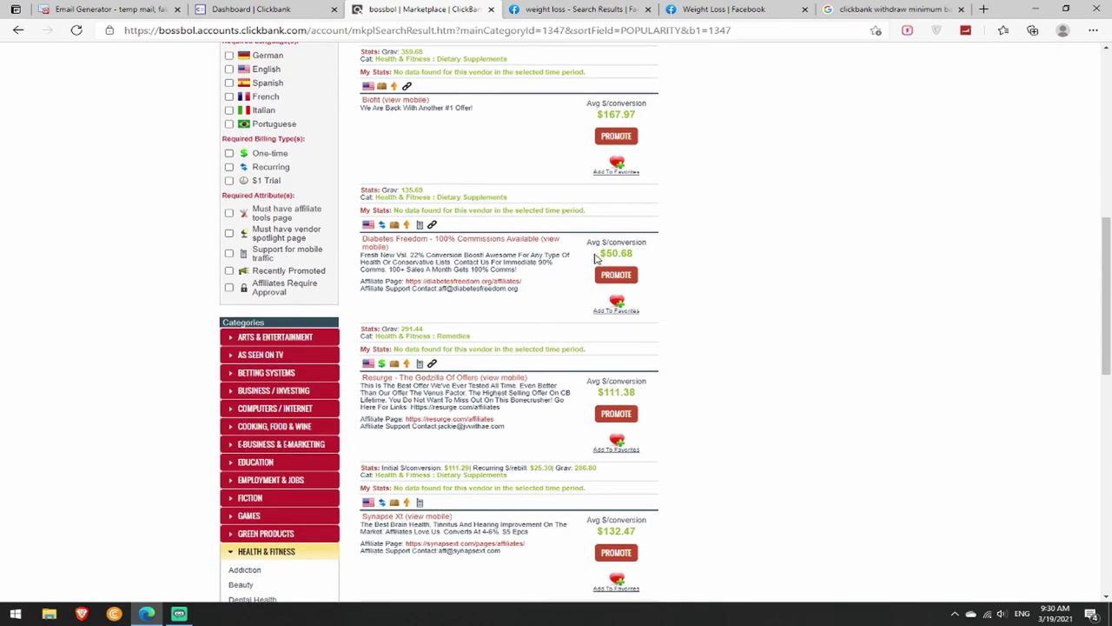
{"action": "scroll", "coordinate": [755, 261], "scroll_direction": "down", "scroll_amount": 3}
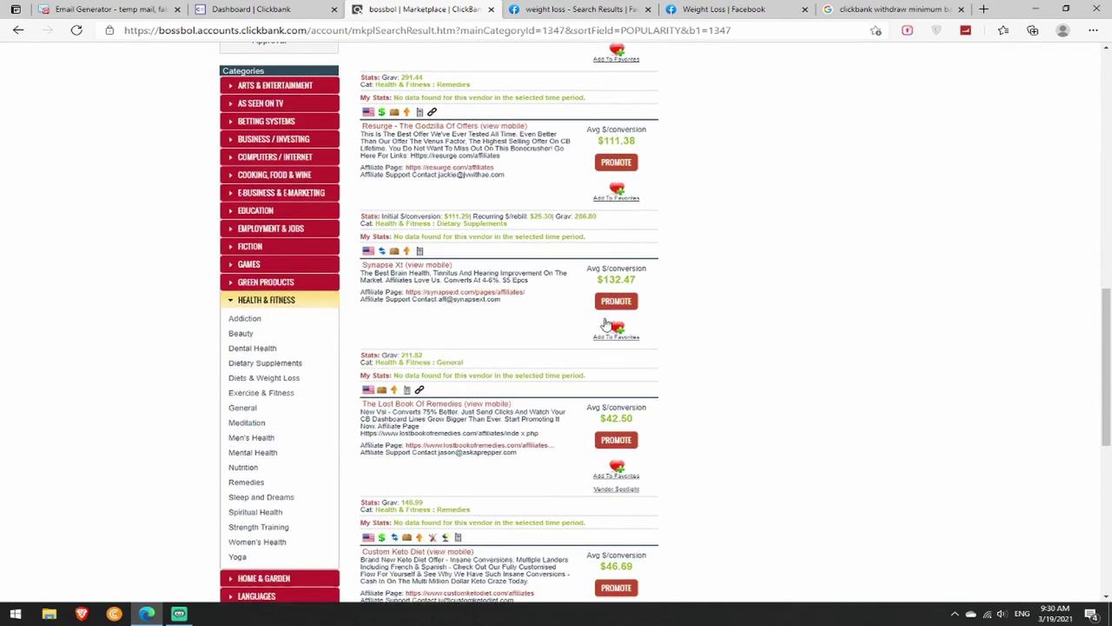
{"action": "scroll", "coordinate": [605, 327], "scroll_direction": "down", "scroll_amount": 2}
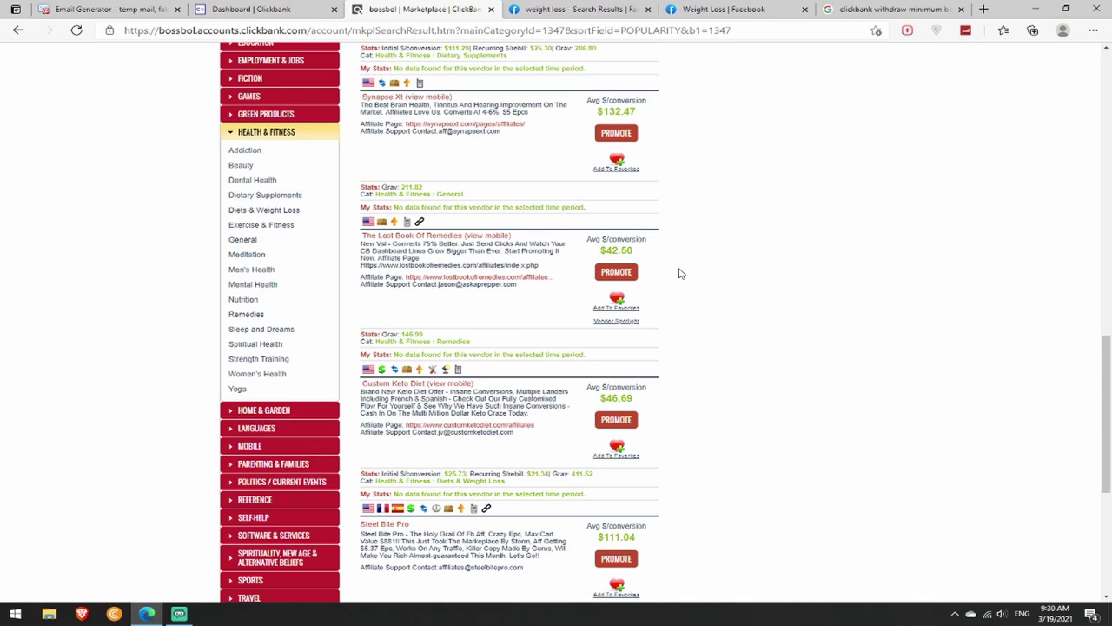
{"action": "scroll", "coordinate": [680, 273], "scroll_direction": "down", "scroll_amount": 4}
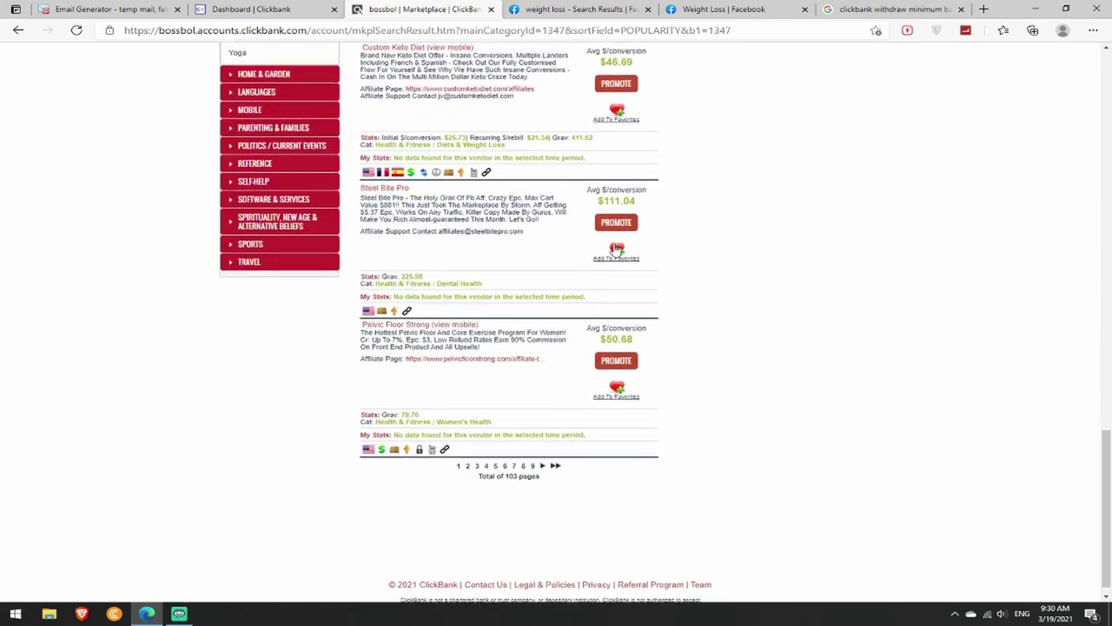
{"action": "scroll", "coordinate": [646, 354], "scroll_direction": "up", "scroll_amount": 7}
{"action": "scroll", "coordinate": [670, 335], "scroll_direction": "up", "scroll_amount": 10}
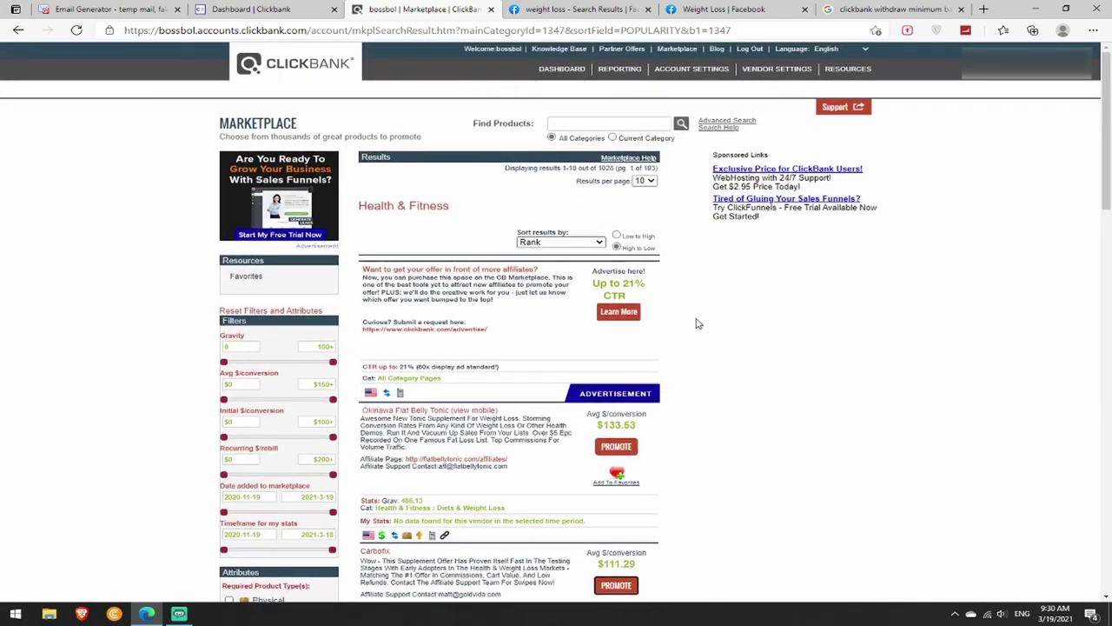